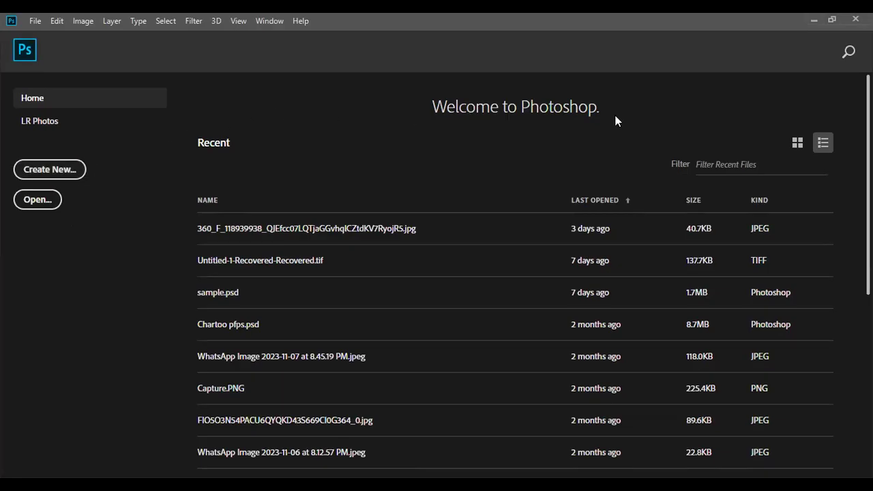
Step: Start a new document and name it "File one"
key("ctrl+n")
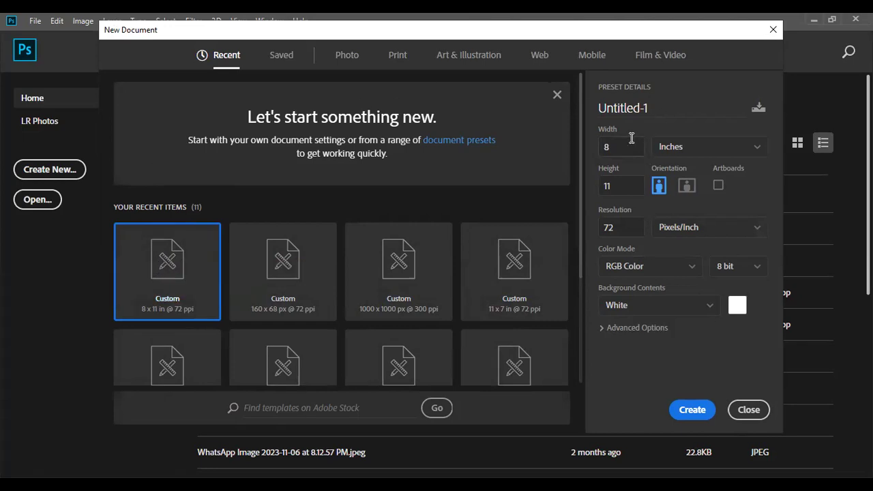
double_click(630, 106)
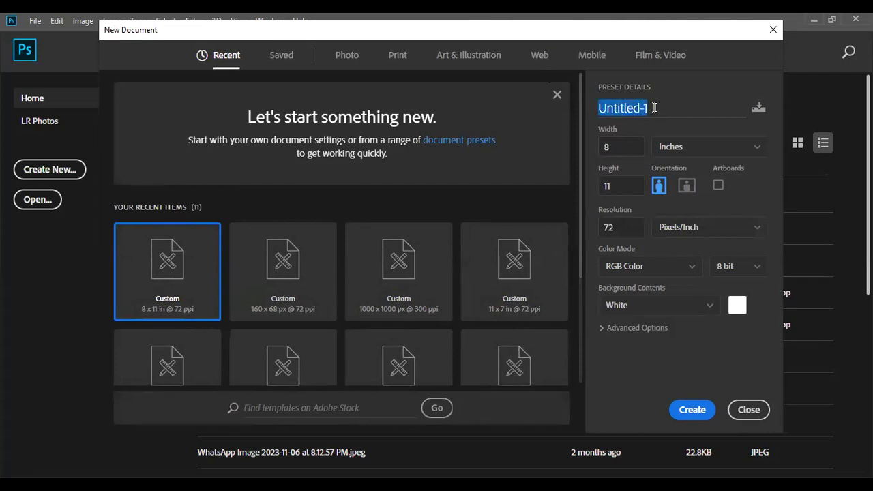
type("C")
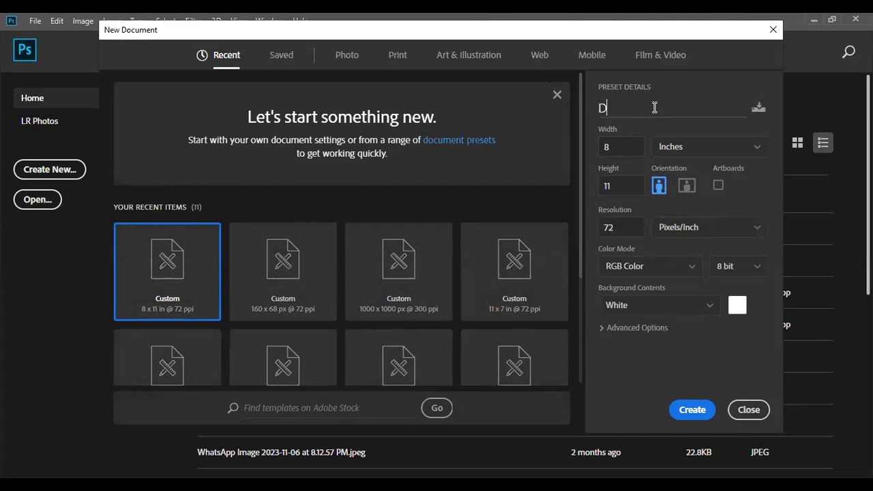
key("BackSpace")
type("Filw")
key("BackSpace")
type("e n")
key("BackSpace")
type("one")
Step: Create the document at 8 × 11 inches, 72 pixels/inch, in 8-bit RGB Color with a white background
double_click(611, 187)
double_click(614, 146)
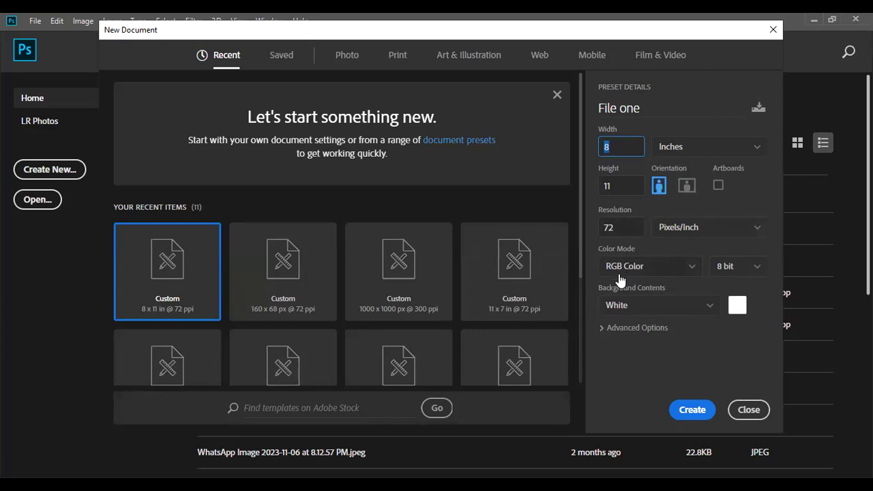
left_click(662, 273)
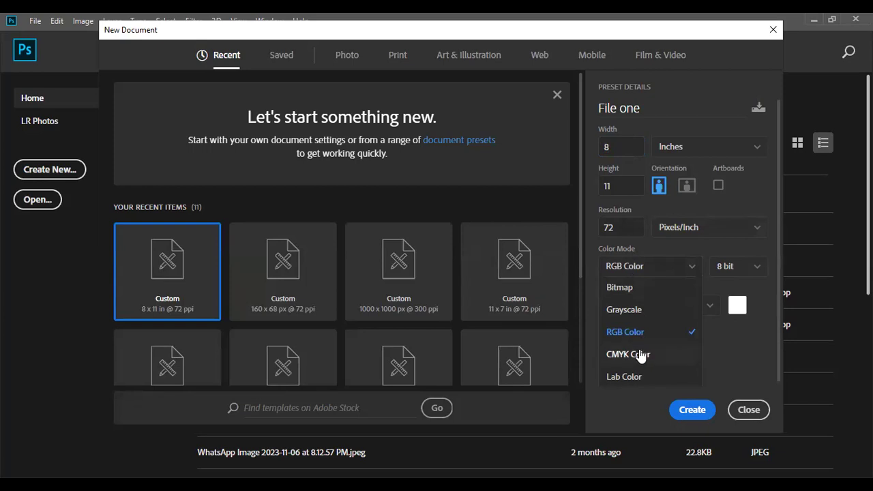
left_click(670, 267)
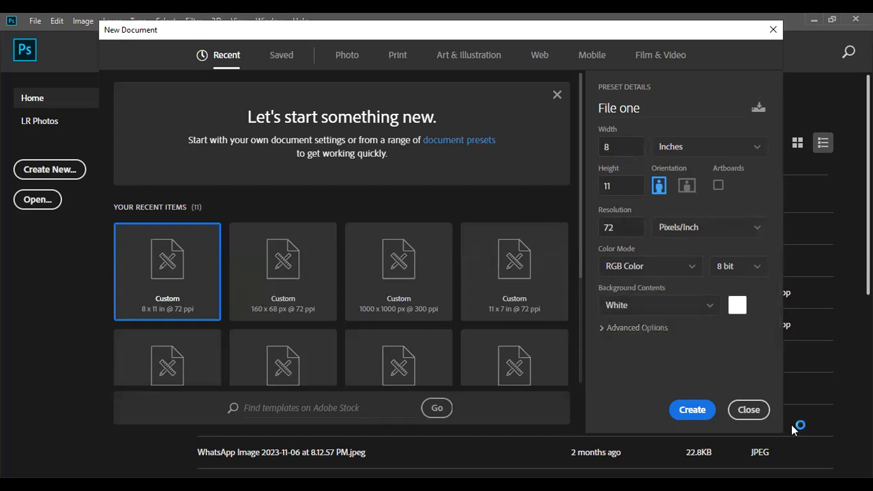
left_click(692, 410)
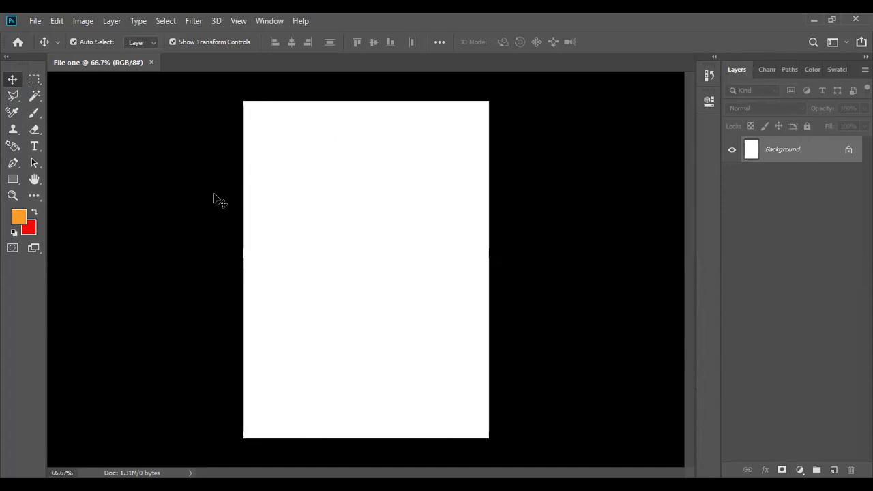
Step: Draw two orange rectangles on separate layers in the page's upper part, about 172 × 116 px and 203 × 107 px
left_click(838, 19)
left_click(17, 200)
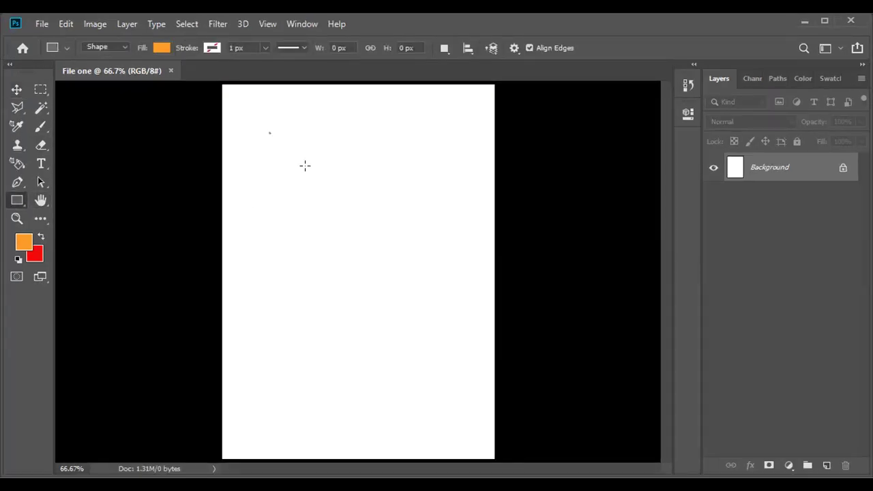
left_click_drag(348, 185, 350, 187)
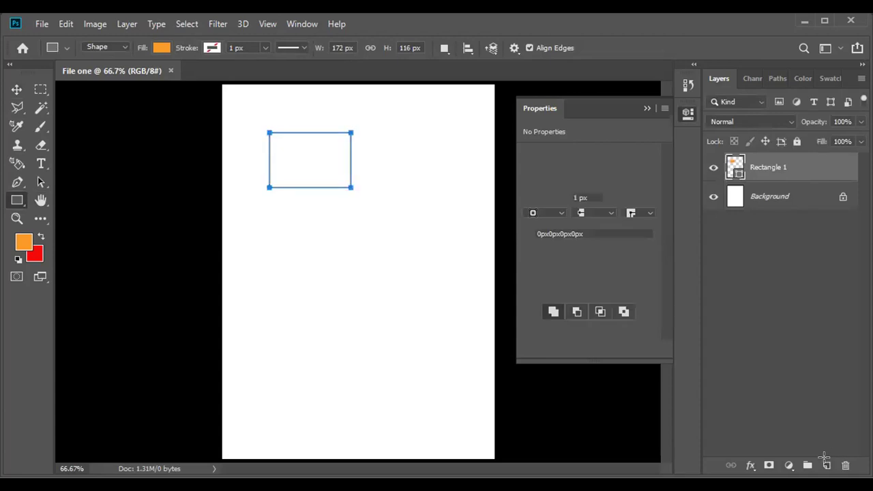
left_click(825, 466)
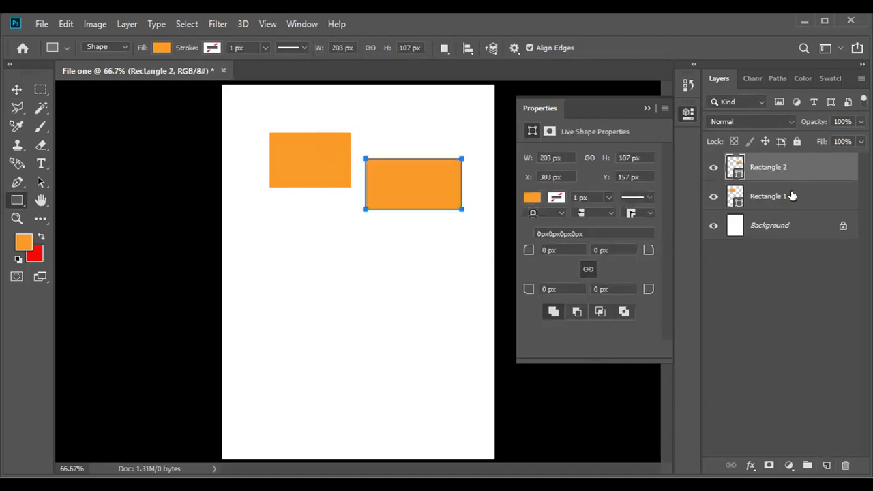
Step: Change the fill of the Rectangle 1 shape to dark navy from the recently used colors
left_click(772, 198)
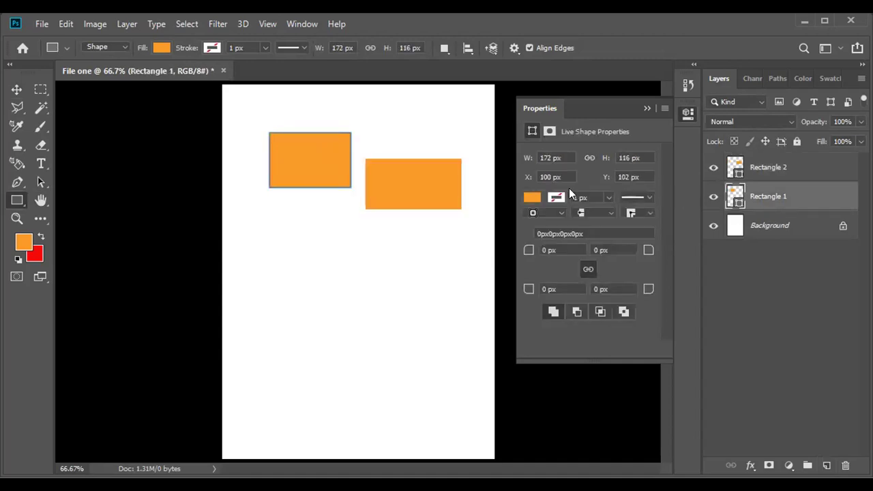
left_click(535, 197)
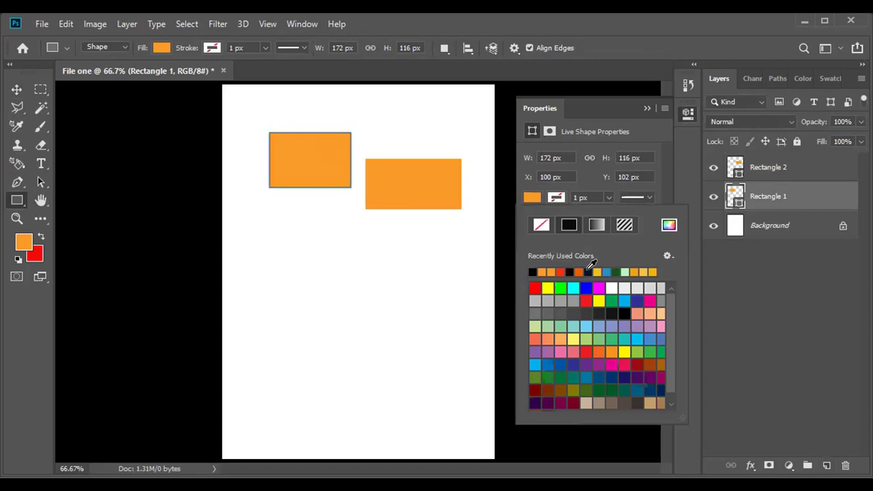
left_click(592, 264)
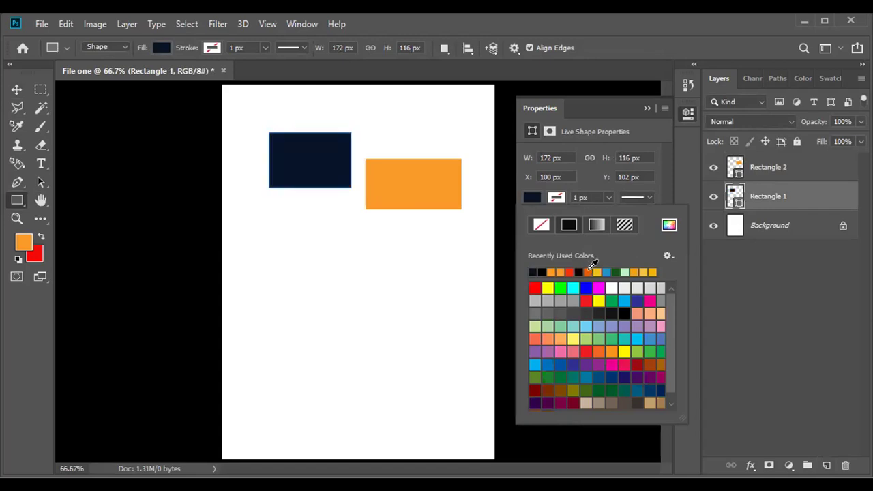
Step: Recolor the Rectangle 2 shape, trying dark orange first and settling on a red swatch
left_click(767, 168)
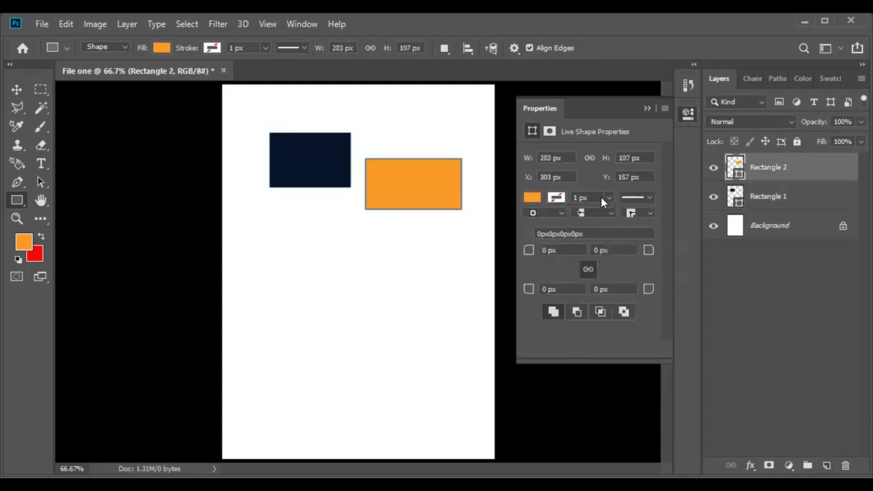
left_click(529, 197)
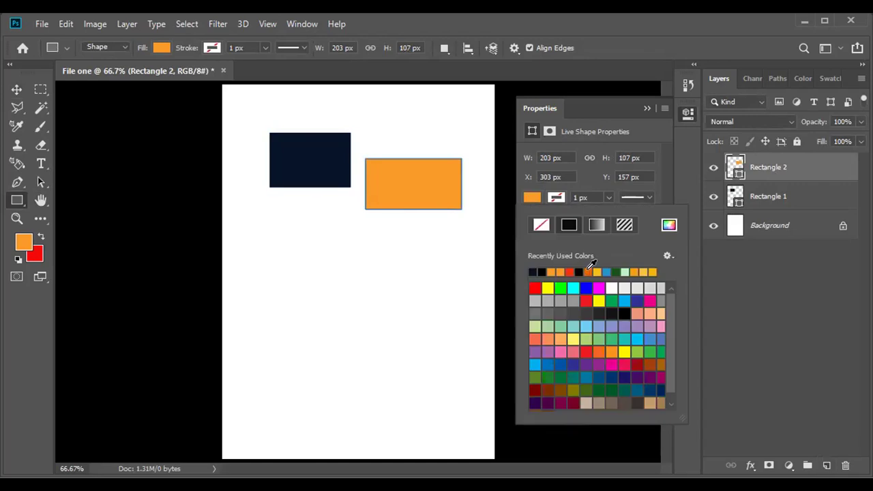
left_click(587, 272)
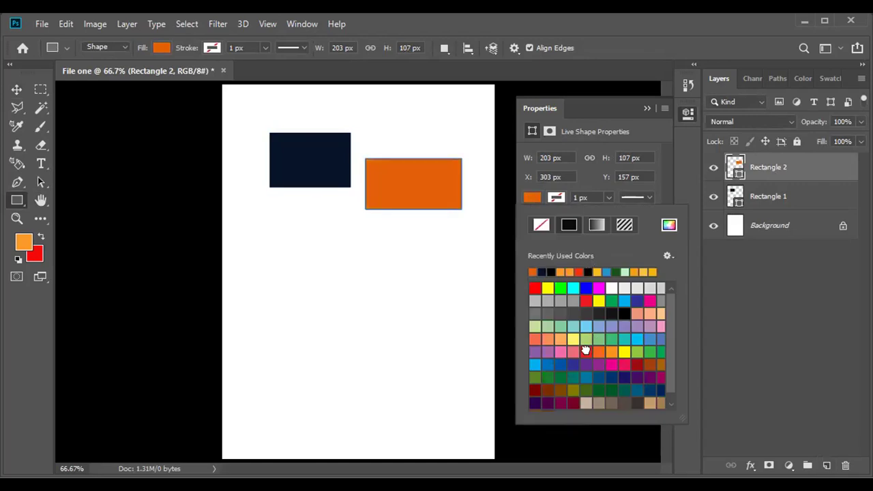
left_click(585, 351)
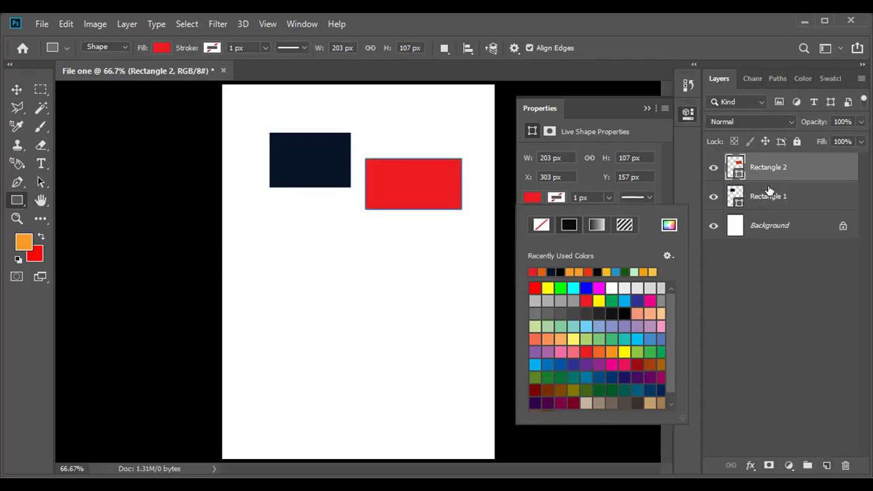
Step: Delete both rectangle layers, leaving only the Background layer
left_click(17, 90)
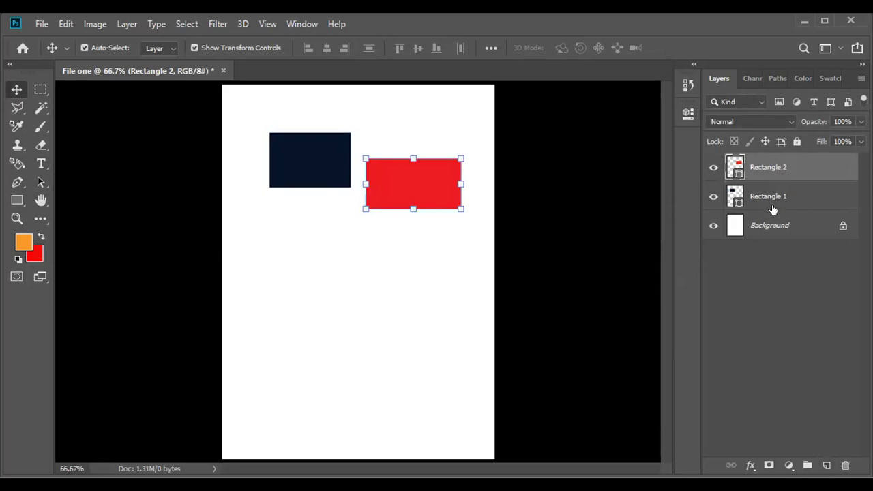
key("Delete")
key("Delete")
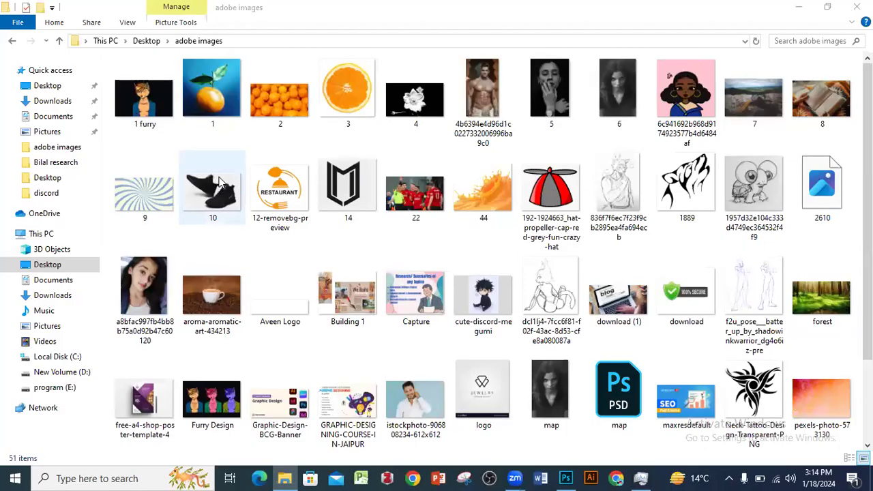
Step: Place the orange slice image "3" from the adobe images folder in File Explorer onto the Photoshop page and commit it
left_click_drag(344, 102, 564, 475)
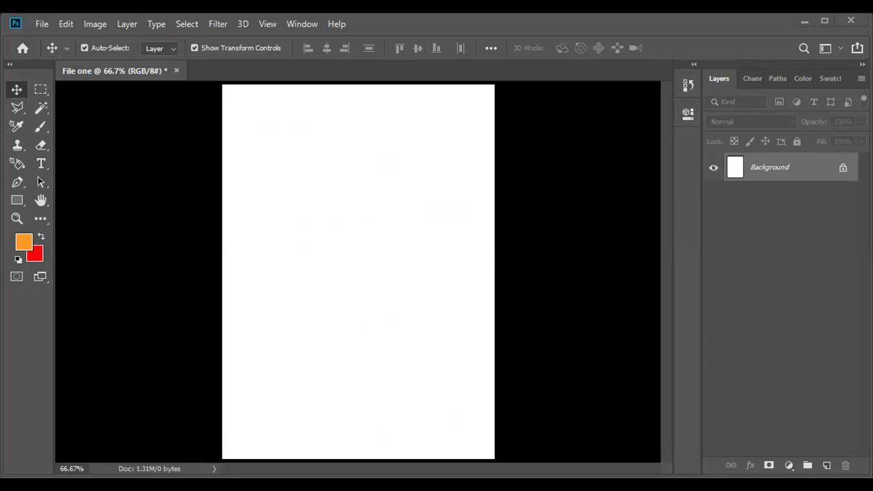
left_click_drag(419, 220, 430, 230)
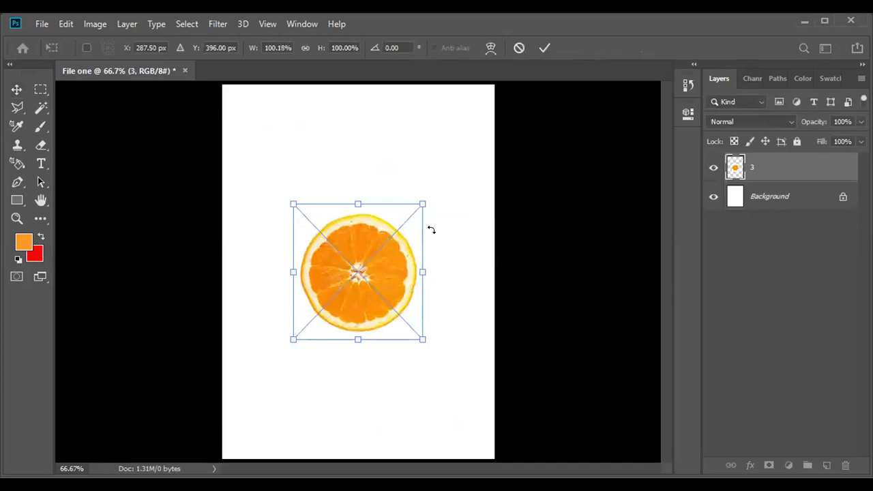
left_click(544, 48)
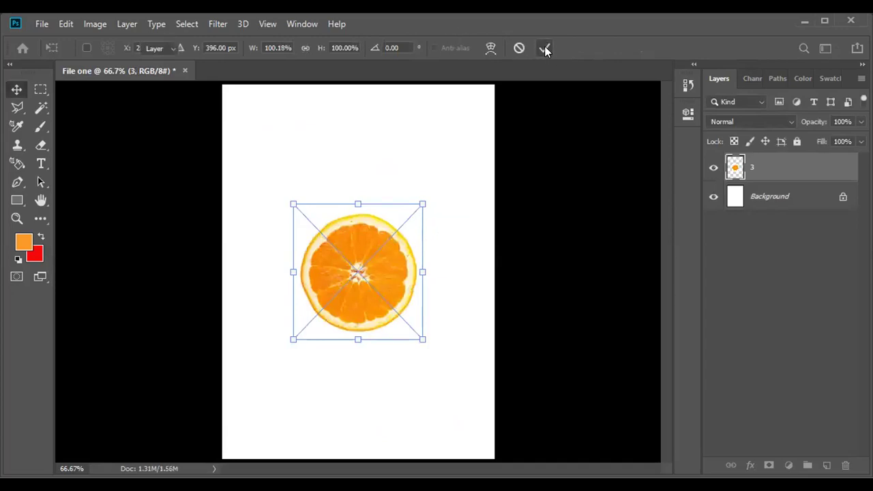
Step: Try out moving the orange slice around the page's upper half with its transform box shown and hidden
left_click_drag(378, 270, 373, 217)
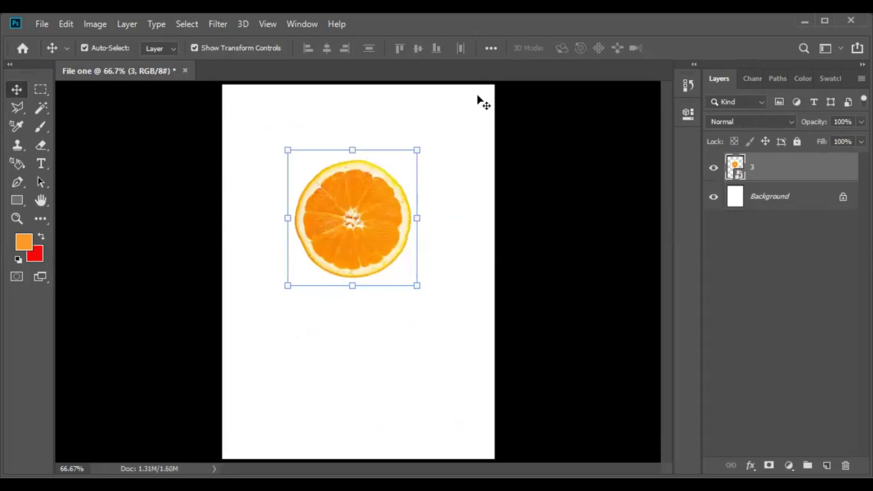
left_click(344, 213)
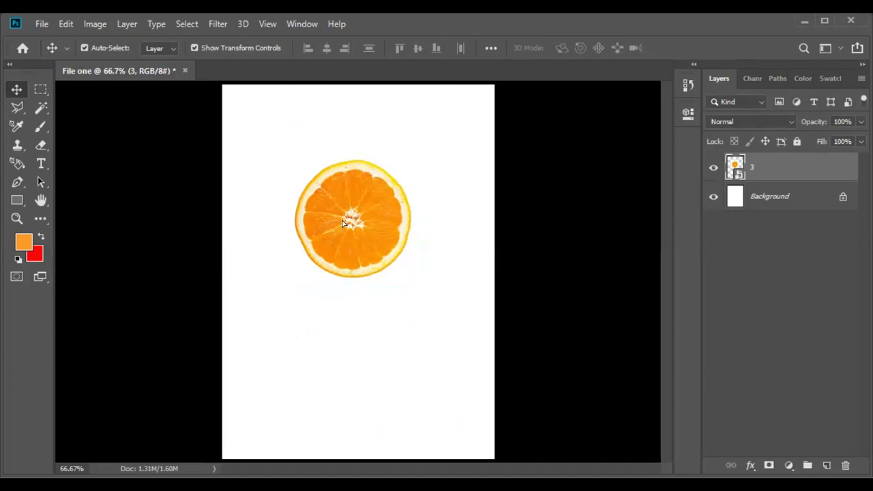
left_click_drag(358, 242, 365, 263)
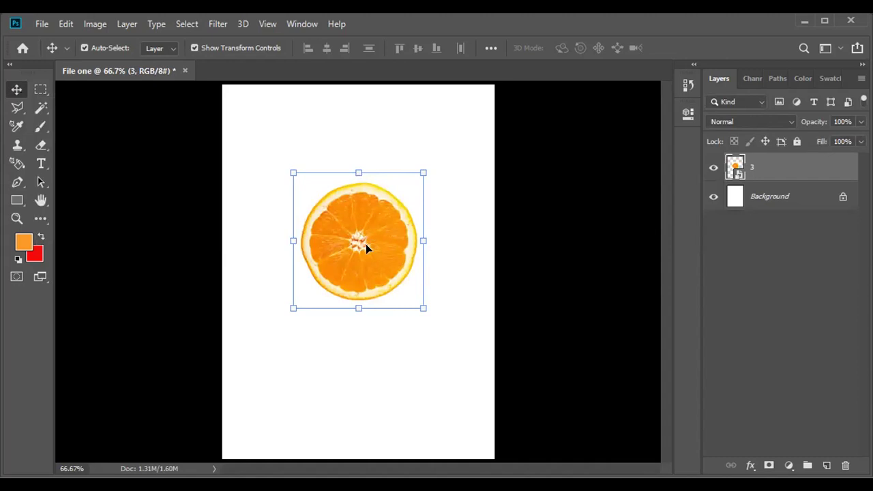
key("ctrl+h")
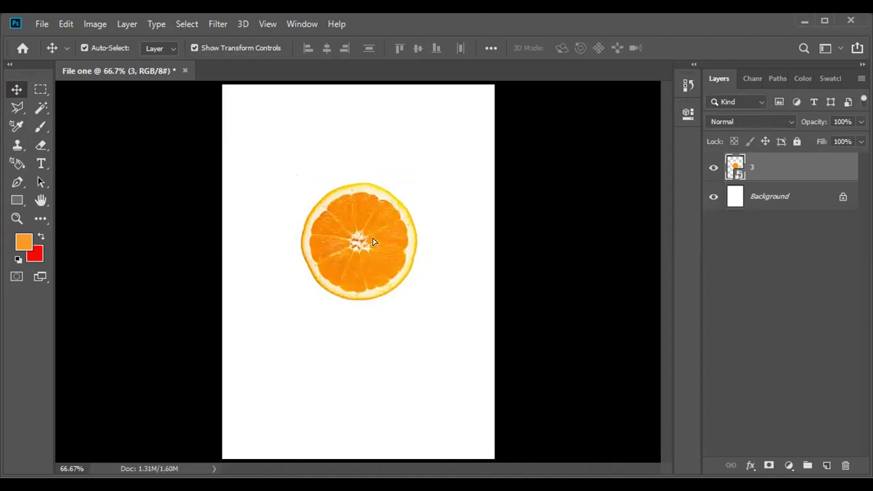
left_click_drag(368, 244, 376, 244)
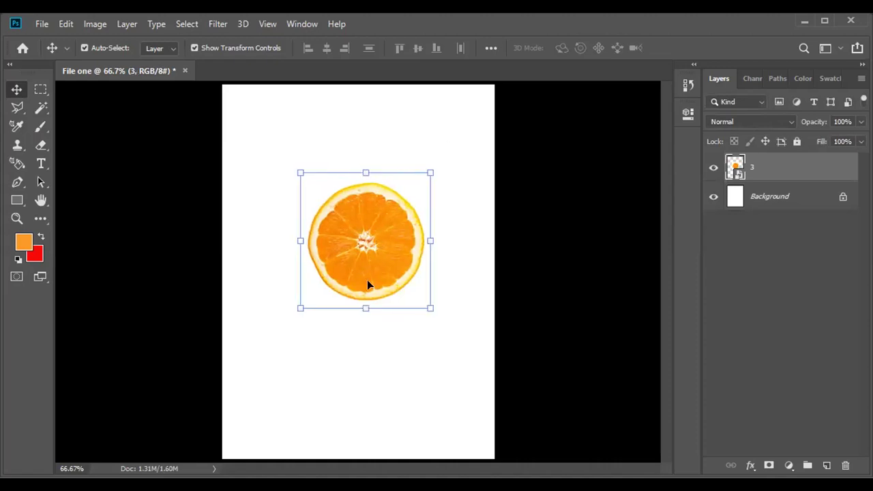
key("ctrl+z")
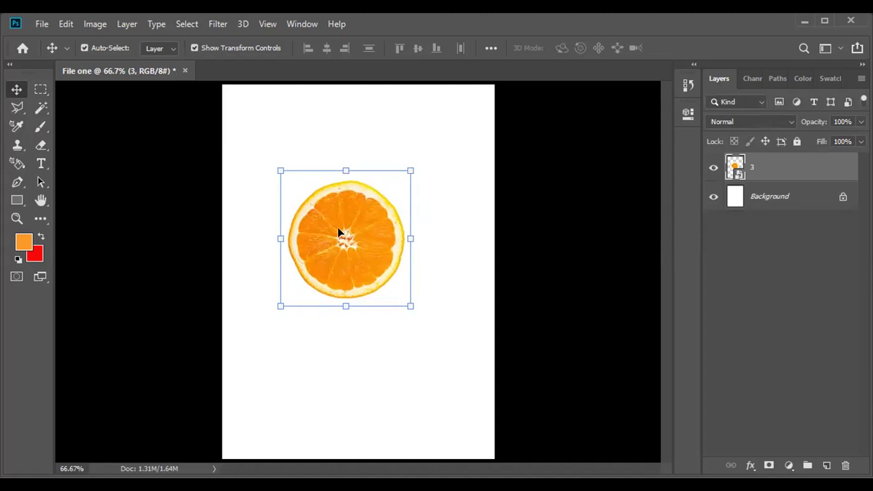
Step: Hide the transform box, move the orange slice up to the page's top edge, and deselect it
key("ctrl+h")
left_click_drag(338, 226, 341, 205)
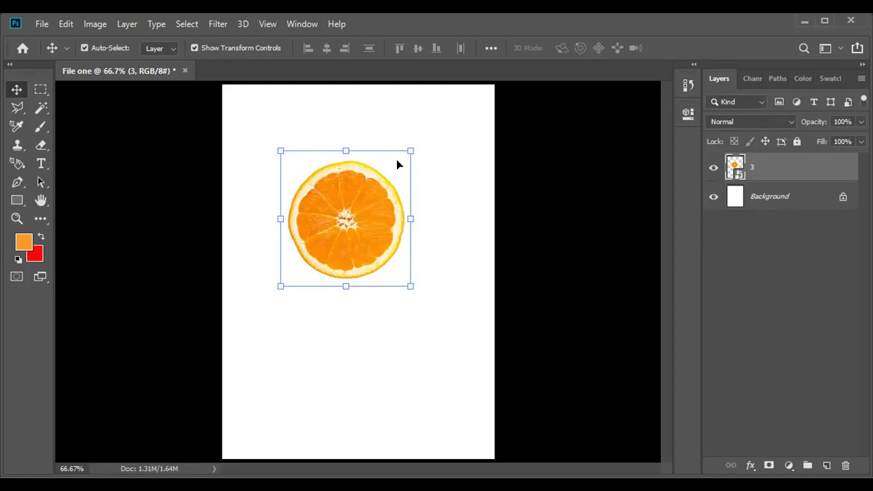
key("ctrl+h")
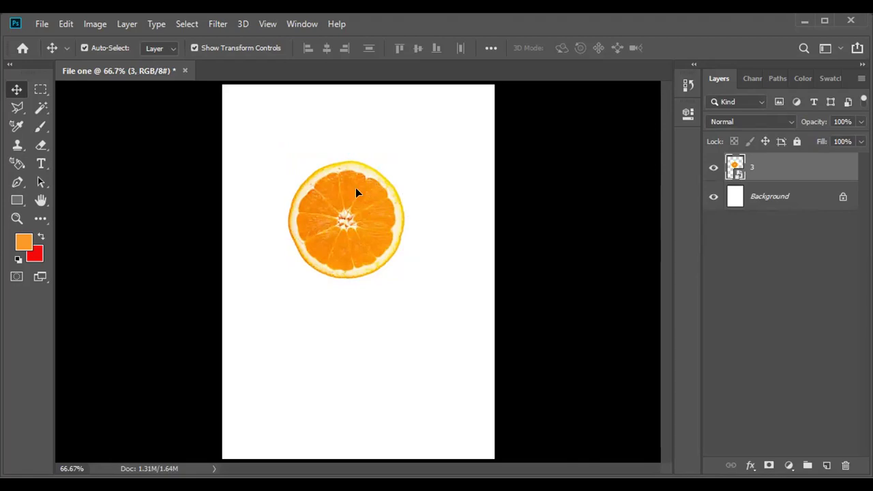
left_click_drag(365, 212, 356, 188)
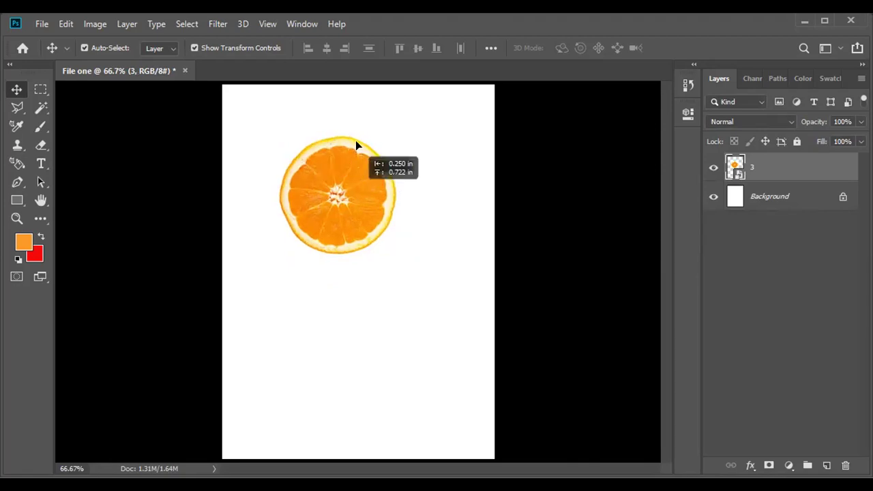
left_click_drag(356, 140, 355, 96)
left_click(376, 307)
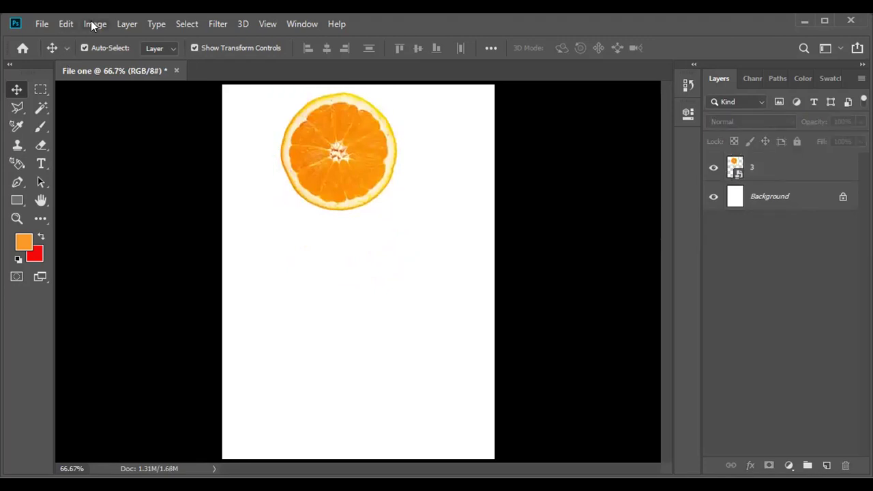
Step: Open the lion image 360_F_118939938 from the images folder on the Desktop as its own document
left_click(41, 25)
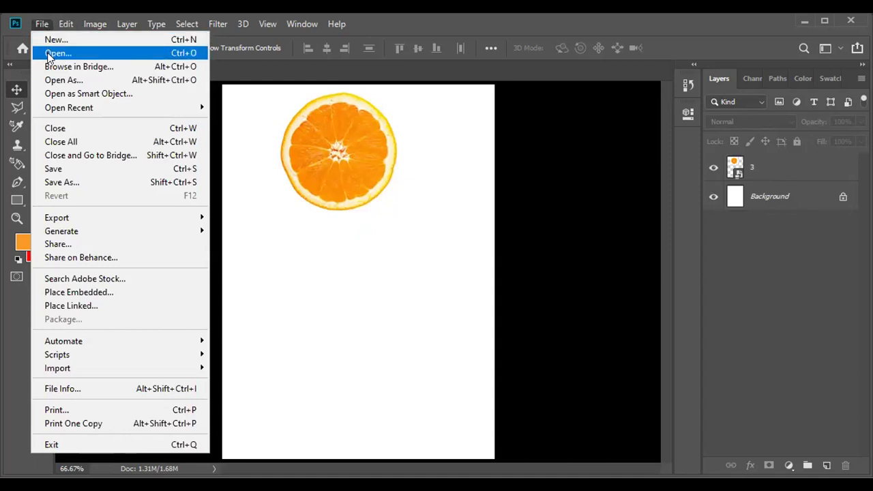
left_click(48, 54)
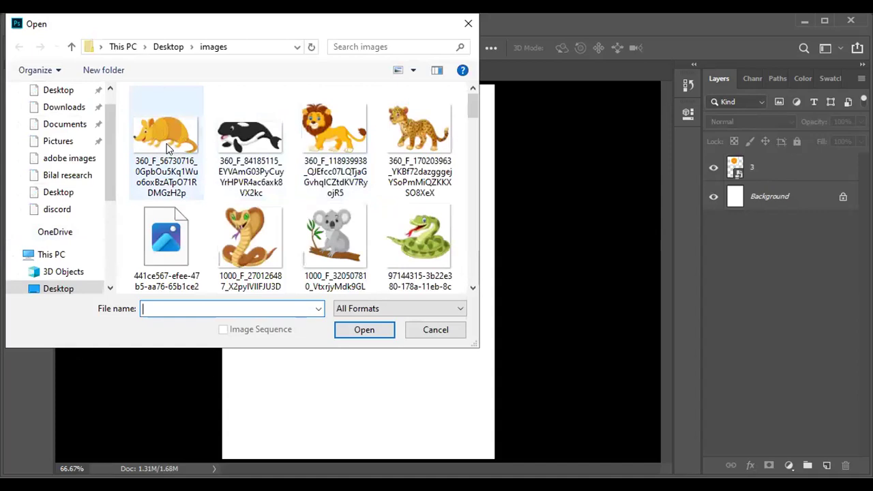
left_click(349, 145)
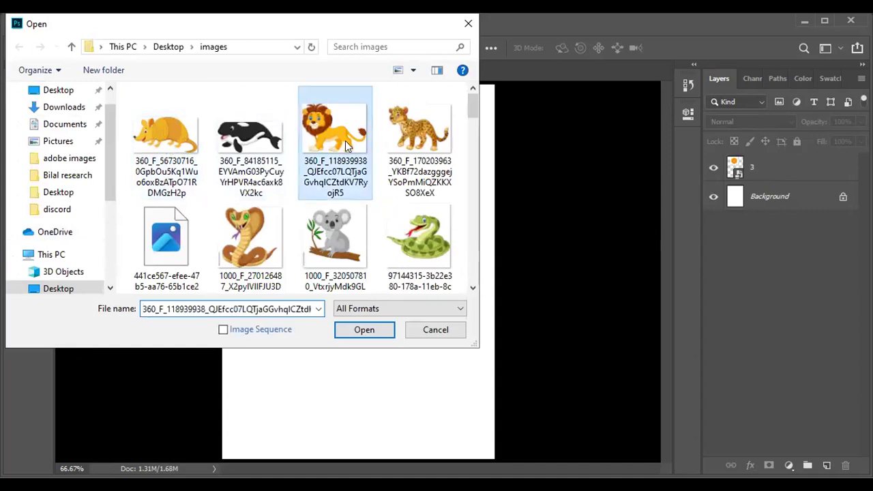
left_click(378, 330)
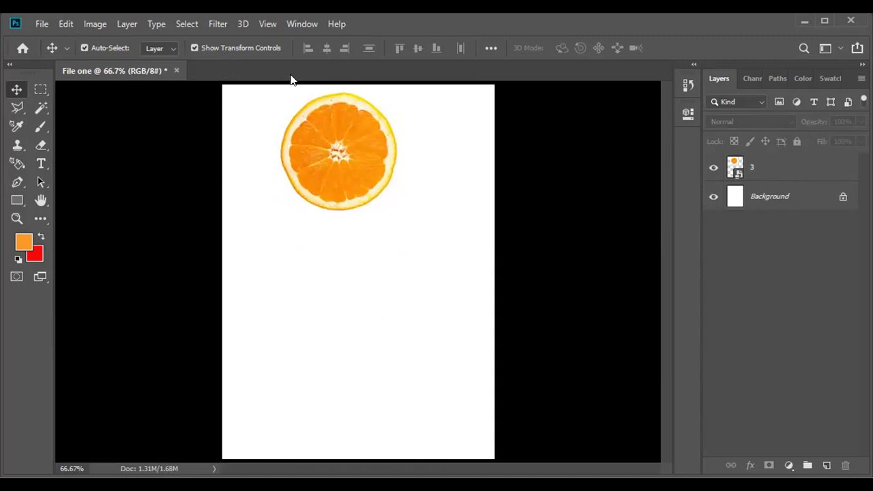
left_click_drag(292, 80, 293, 73)
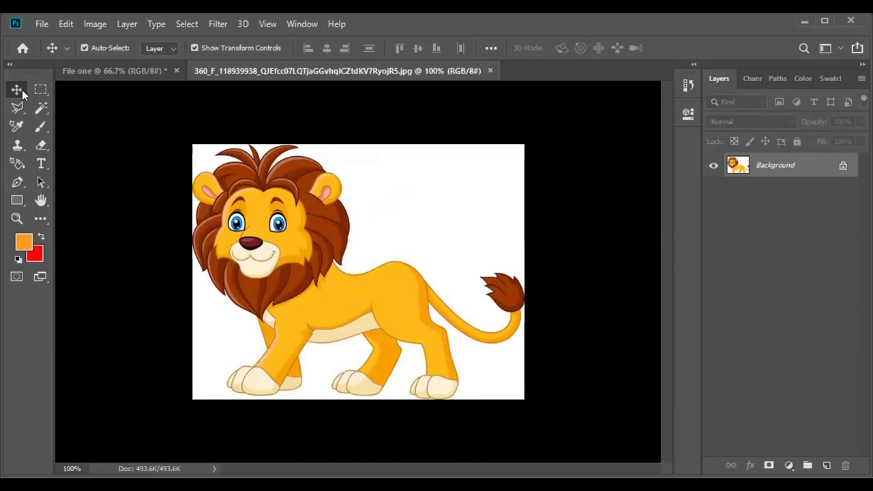
Step: Try moving the lion within its own document and undo the move
left_click_drag(307, 204, 327, 211)
left_click(423, 208)
left_click_drag(397, 255, 415, 250)
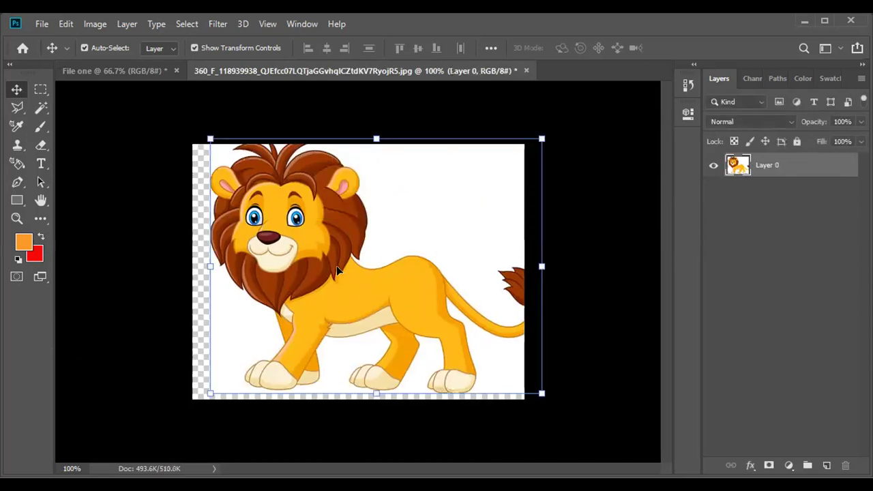
key("ctrl+z")
Step: Try copying the lion image into File one below the orange slice, and remove the copied lion layers
left_click_drag(283, 231, 355, 282)
left_click(272, 71)
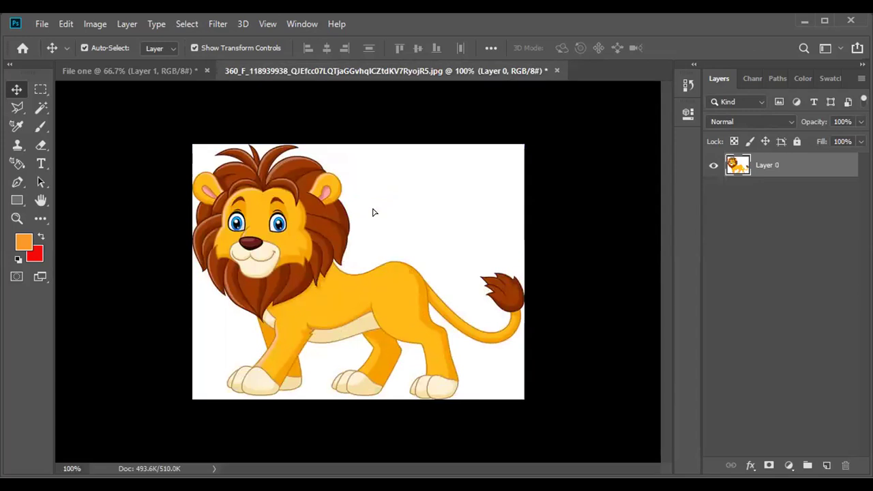
left_click_drag(205, 128, 345, 248)
key("ctrl+z")
key("ctrl+z")
key("ctrl+z")
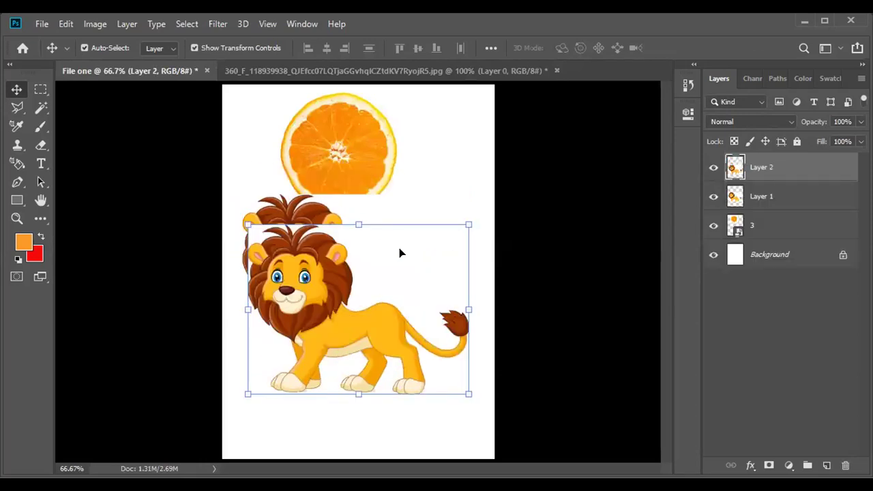
left_click_drag(336, 231, 345, 267)
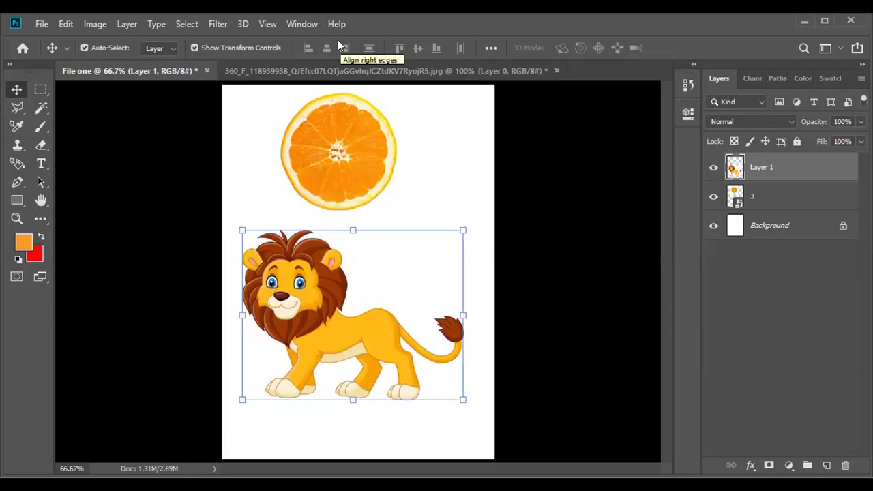
key("Delete")
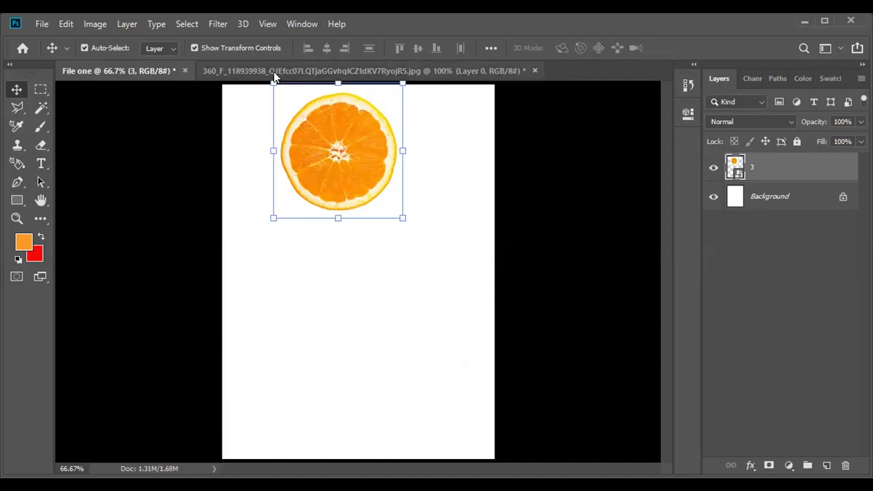
Step: Return to the lion document, reselect the lion layer, and try hiding and showing its transform box
left_click(283, 71)
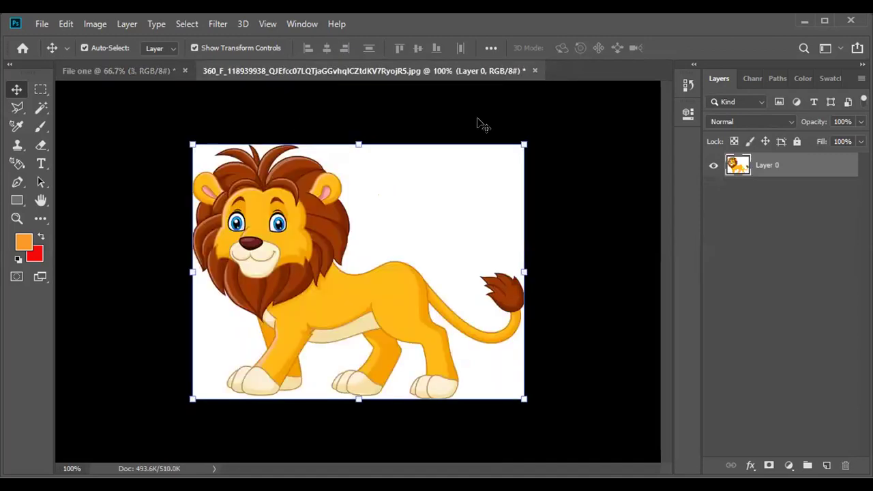
left_click(564, 147)
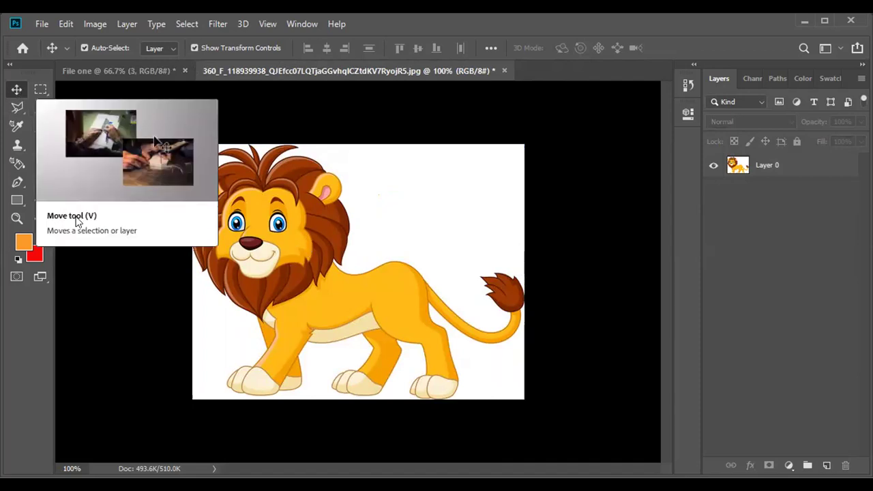
left_click(283, 232)
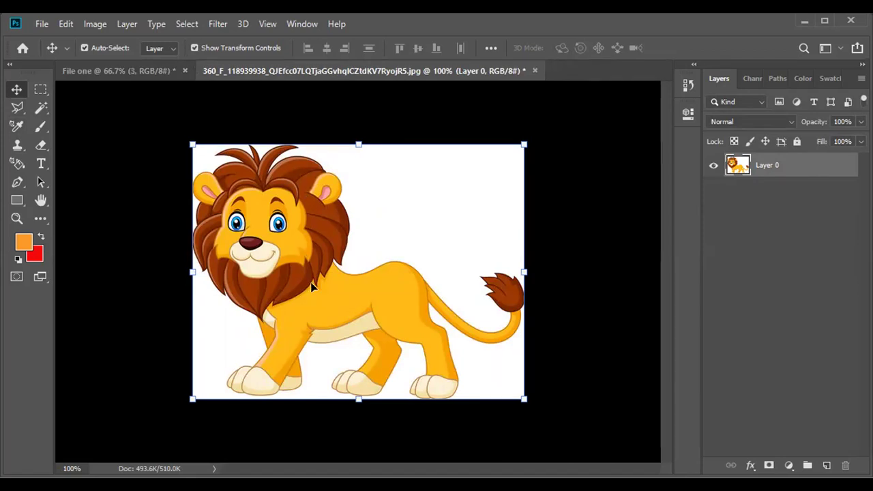
key("ctrl+h")
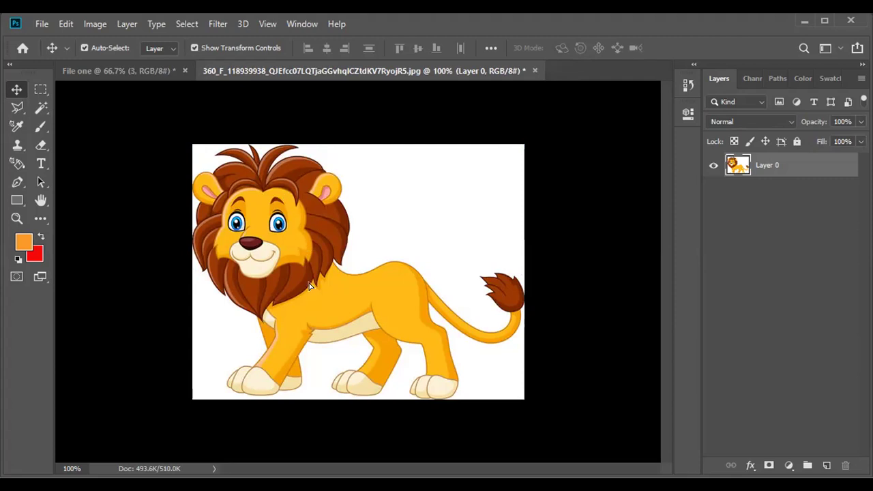
key("ctrl+h")
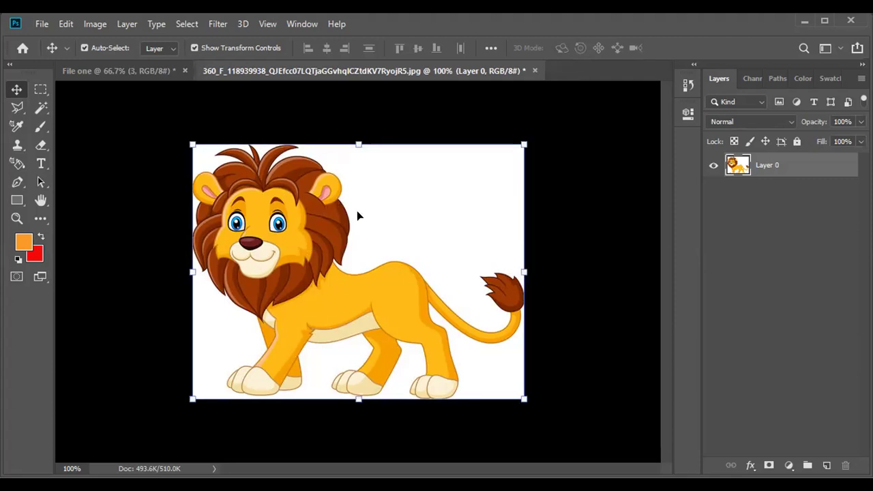
key("ctrl+h")
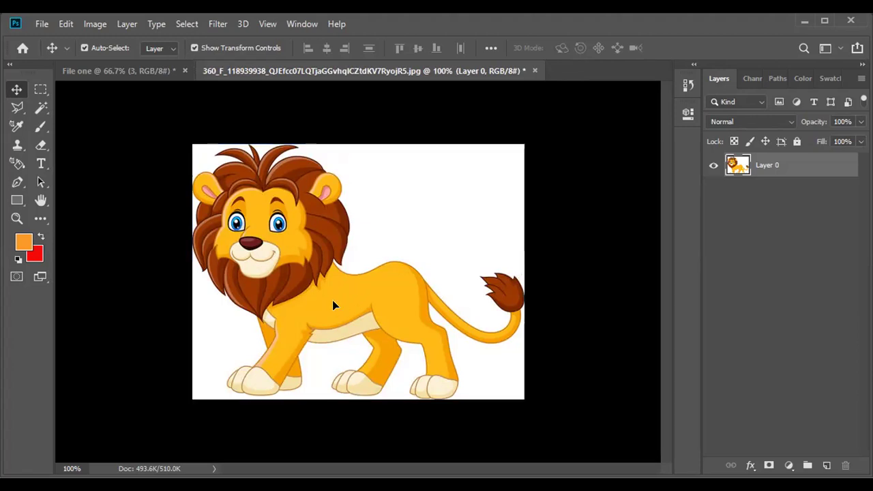
Step: Shift the lion within its document and copy it into File one, placing it below the orange slice
left_click_drag(333, 300, 335, 269)
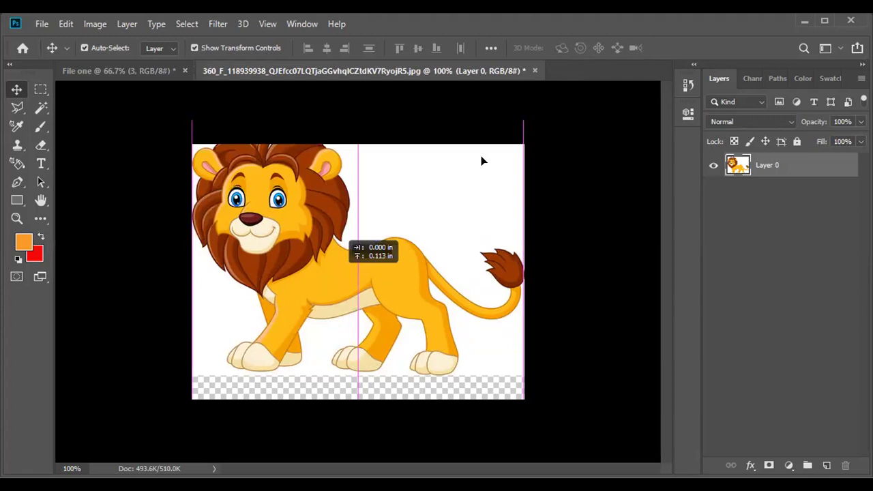
mouse_move(348, 320)
left_mouse_down()
mouse_move(355, 307)
mouse_move(333, 313)
left_mouse_up()
left_click(115, 73)
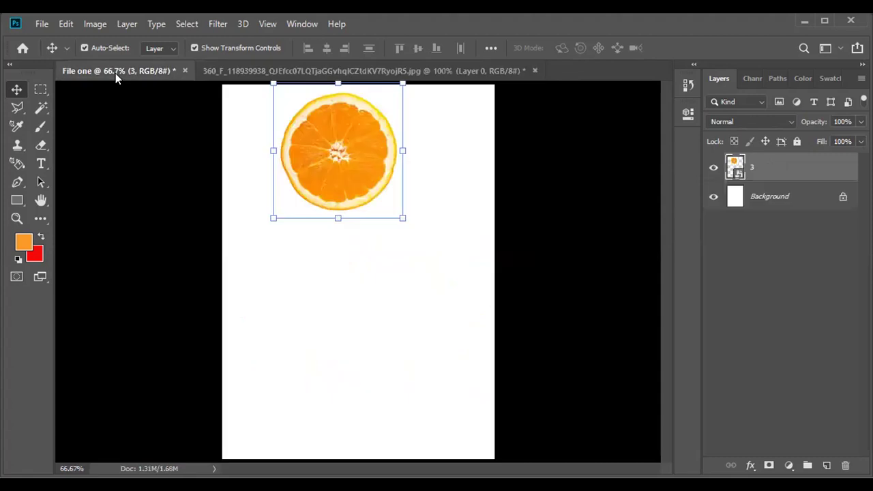
left_click(293, 71)
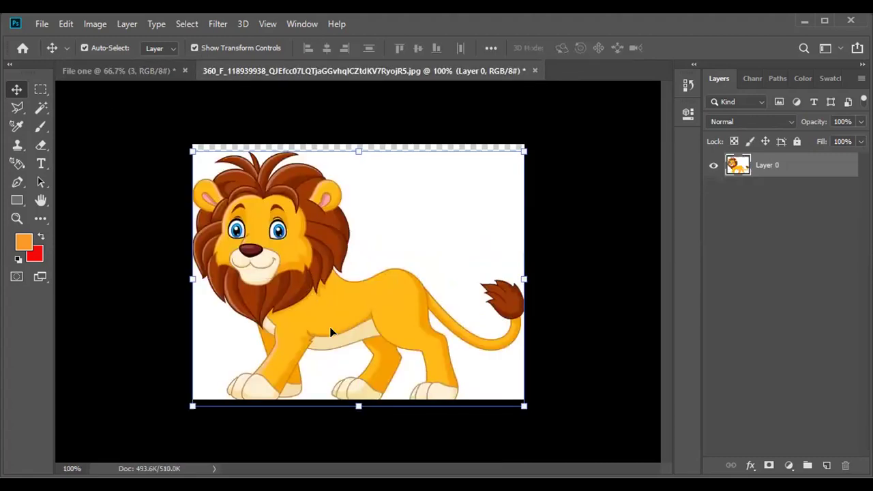
left_click(139, 72)
left_click_drag(302, 294, 359, 311)
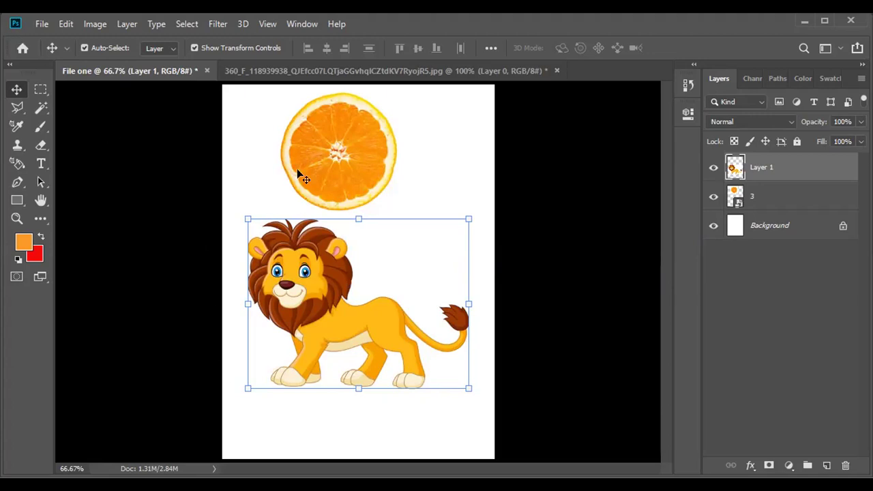
Step: Hide the transform box in File one, move the lion slightly down and to the left, and deselect it
key("ctrl+h")
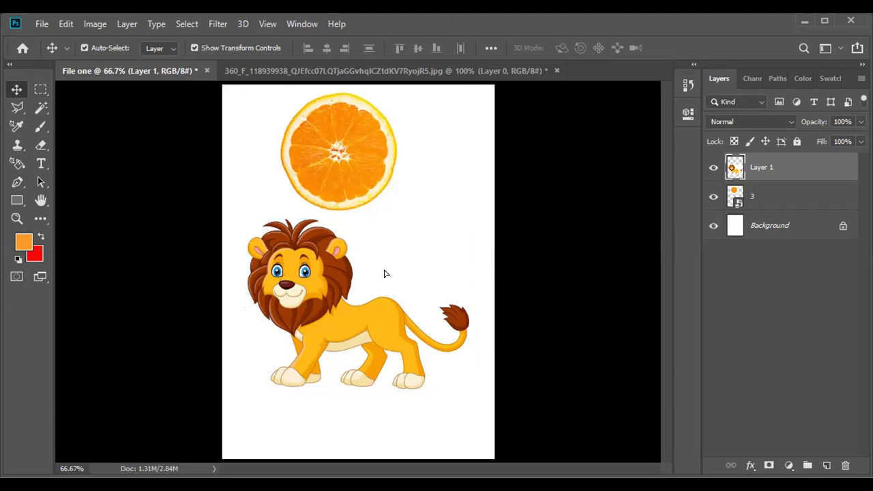
left_click_drag(340, 320, 337, 312)
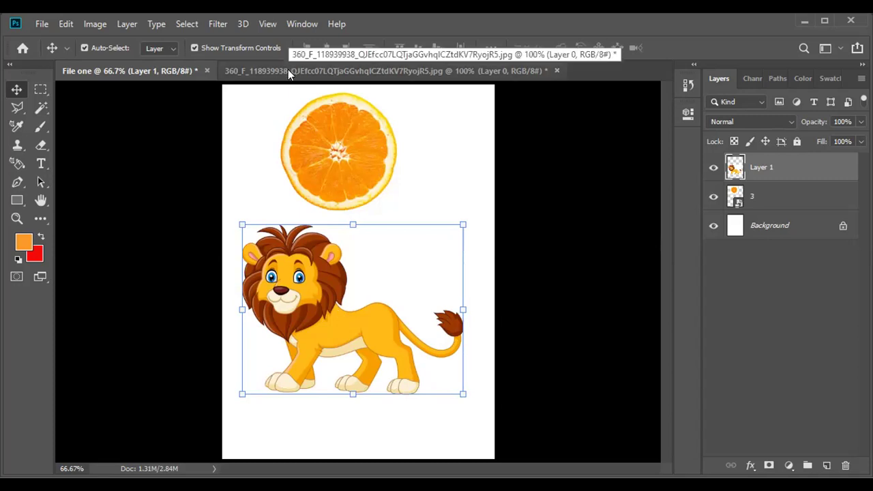
left_click(409, 146)
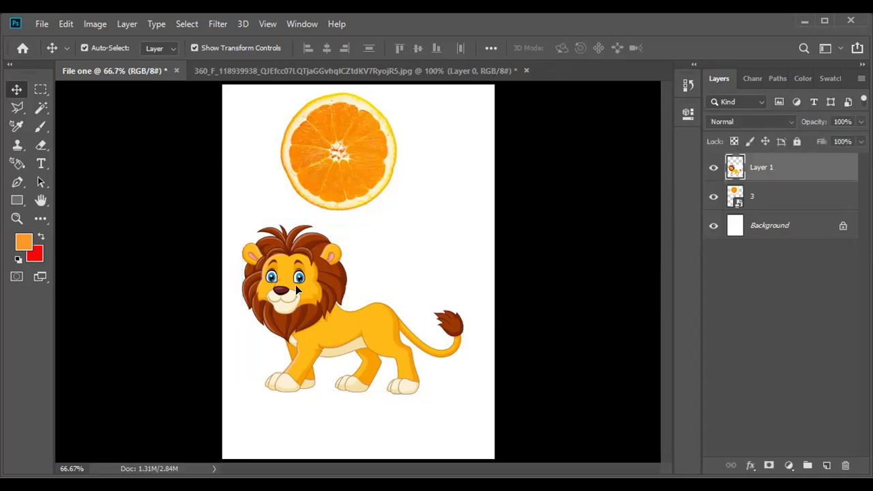
Step: Enlarge the lion slightly with Free Transform, position it just below the orange slice, and commit the transform
left_click_drag(462, 391, 462, 364)
key("ctrl+t")
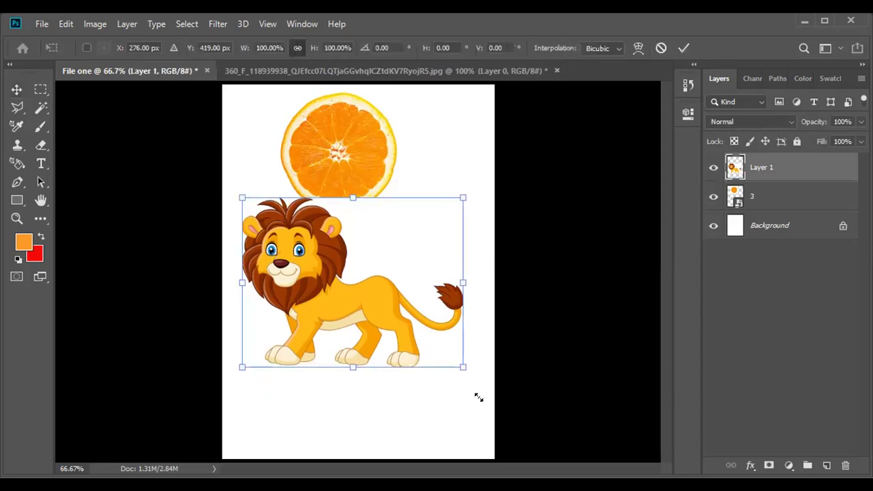
left_click_drag(479, 397, 488, 381)
left_click_drag(391, 336, 377, 345)
left_click(683, 48)
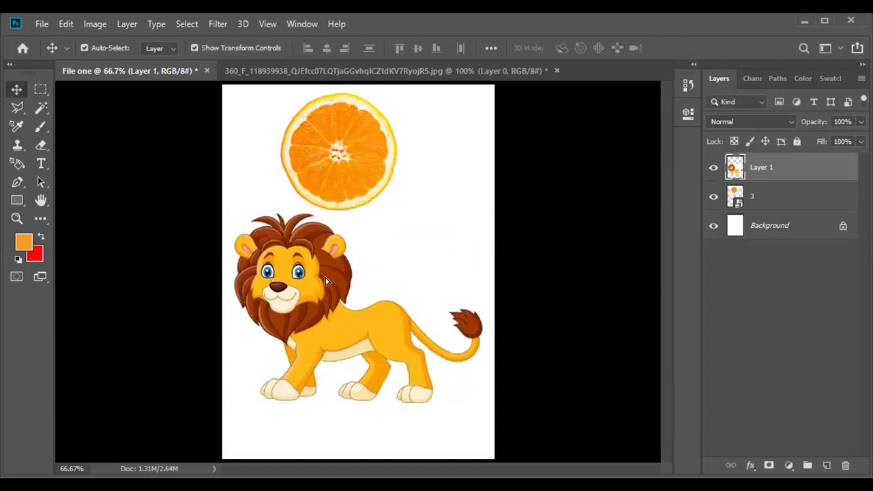
Step: Hide the orange slice's layer 3 and move the lion into the page's upper half
left_click_drag(324, 286, 324, 298)
left_click(713, 197)
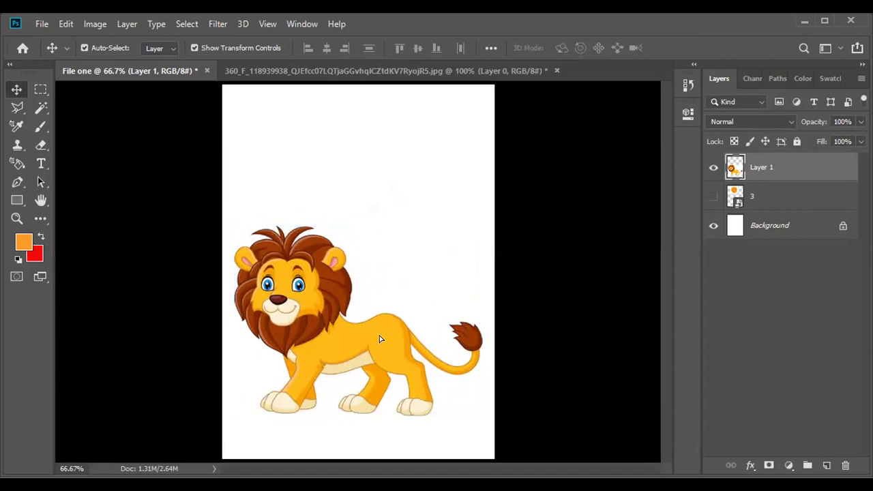
left_click_drag(379, 335, 382, 258)
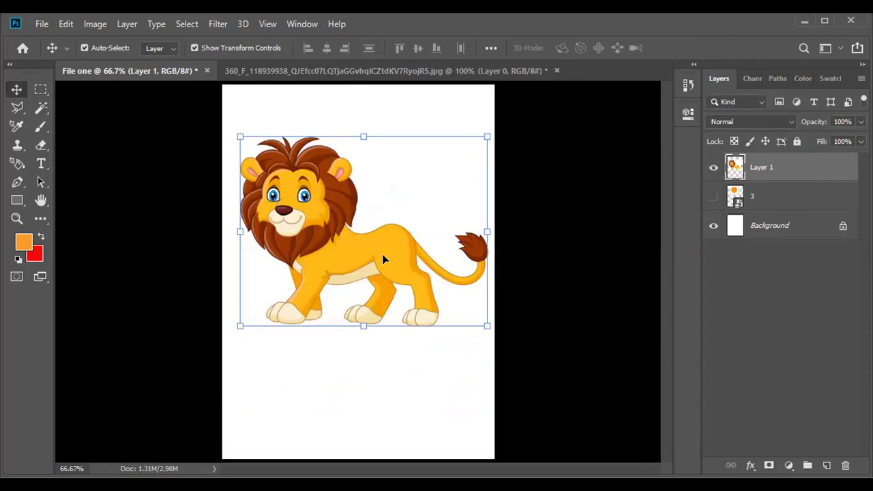
Step: Select the lion's legs across the page width with the Rectangular Marquee tool, delete them, and deselect
left_click(40, 89)
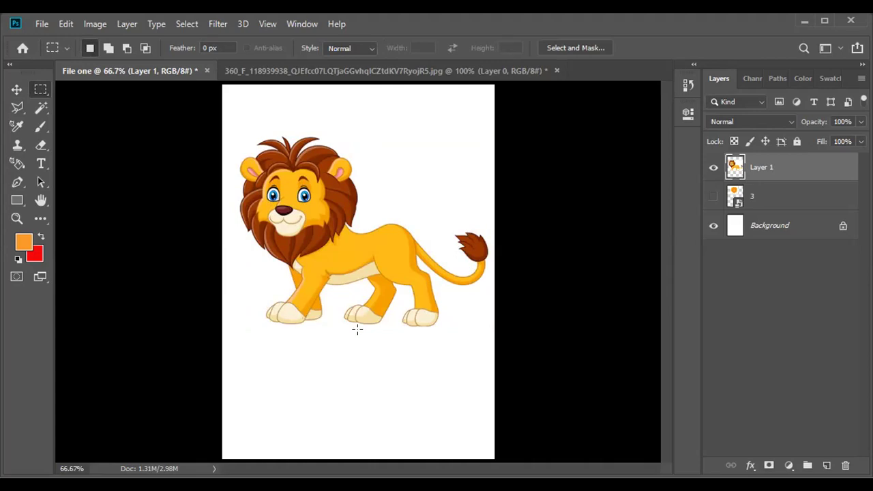
left_click_drag(494, 342, 226, 277)
key("Delete")
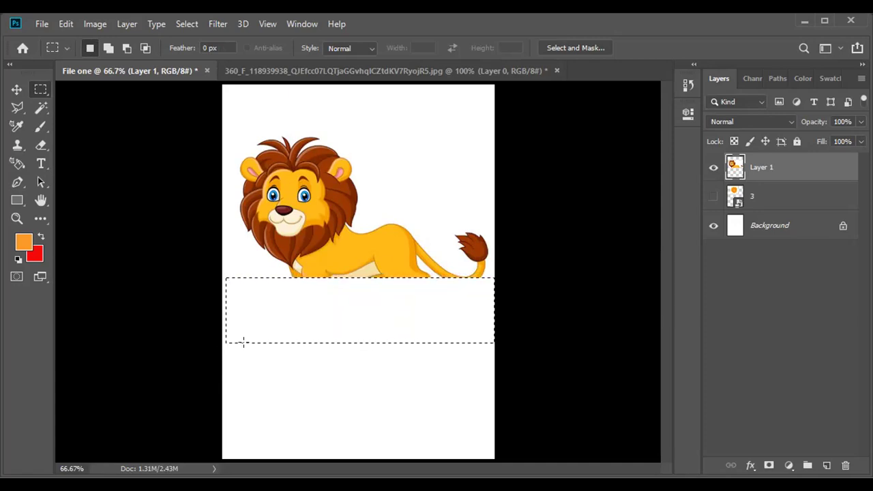
left_click(485, 324)
Step: Select a small rectangle over the lion's nose and mouth, delete that area, and deselect
left_click_drag(264, 204, 307, 238)
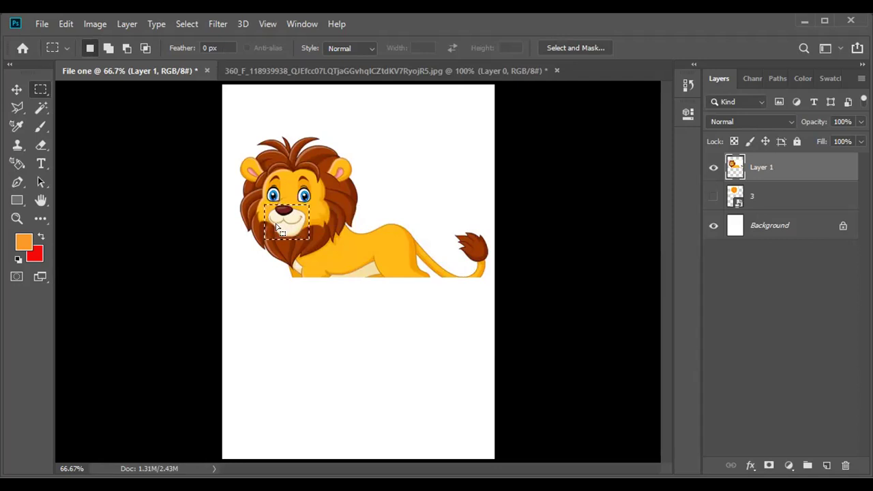
key("Delete")
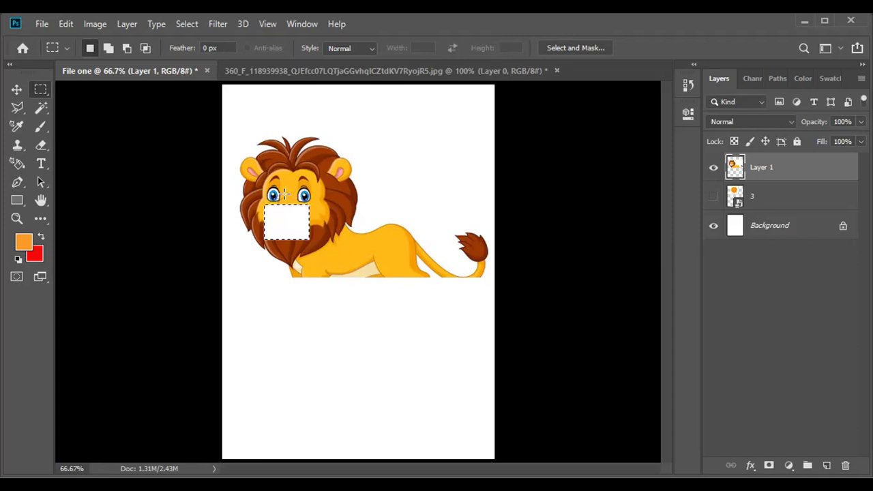
key("ctrl+d")
Step: Select the lion's head with the Elliptical Marquee tool, copy it to a new layer, and hide Layer 1
right_click(46, 96)
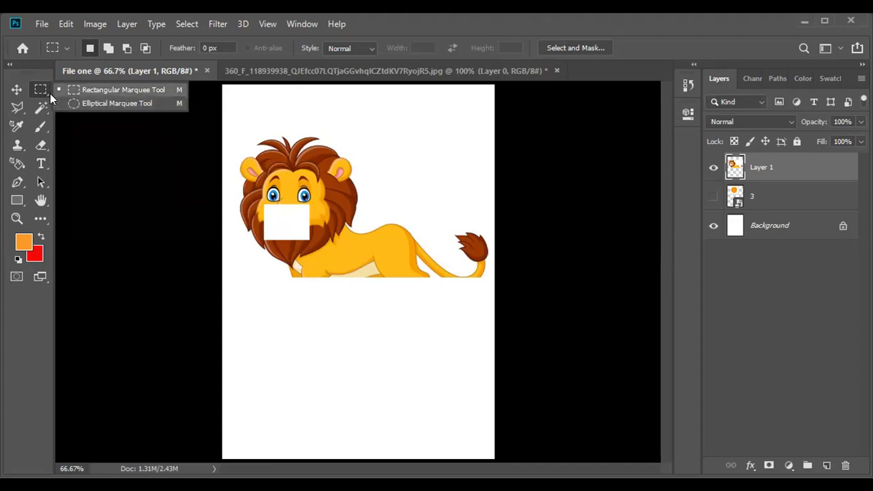
left_click(110, 105)
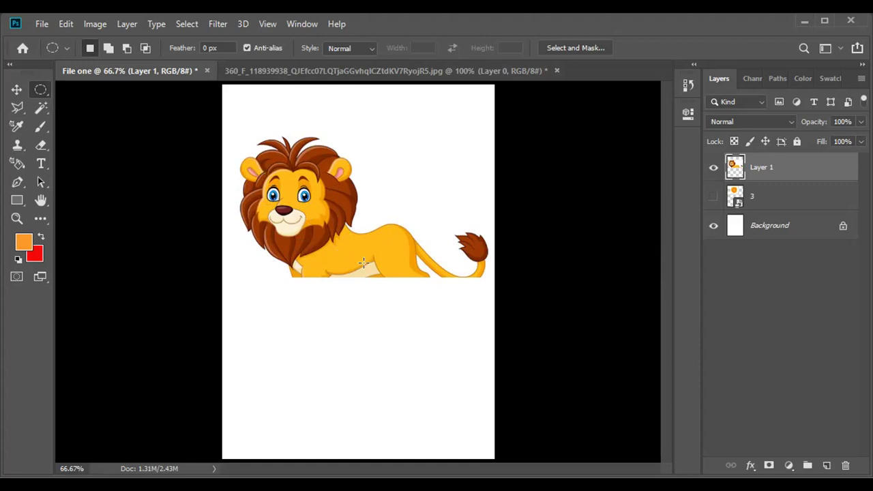
left_click_drag(230, 133, 365, 264)
key("ctrl+j")
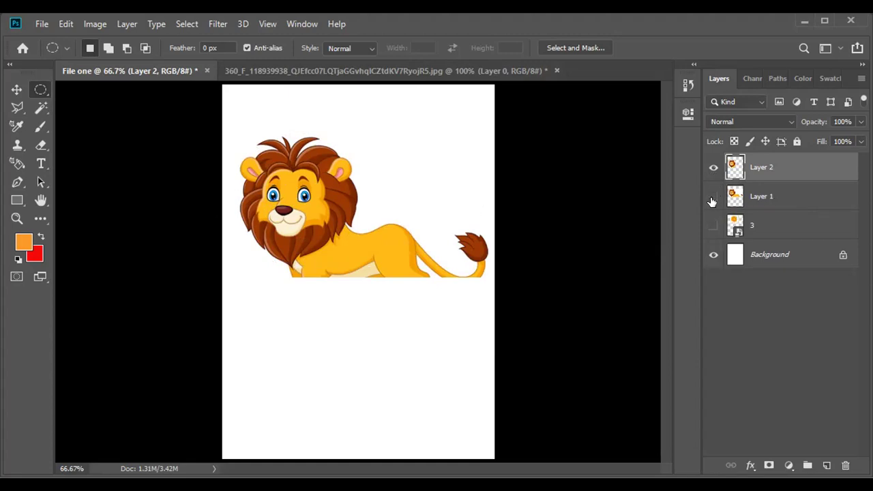
left_click(713, 199)
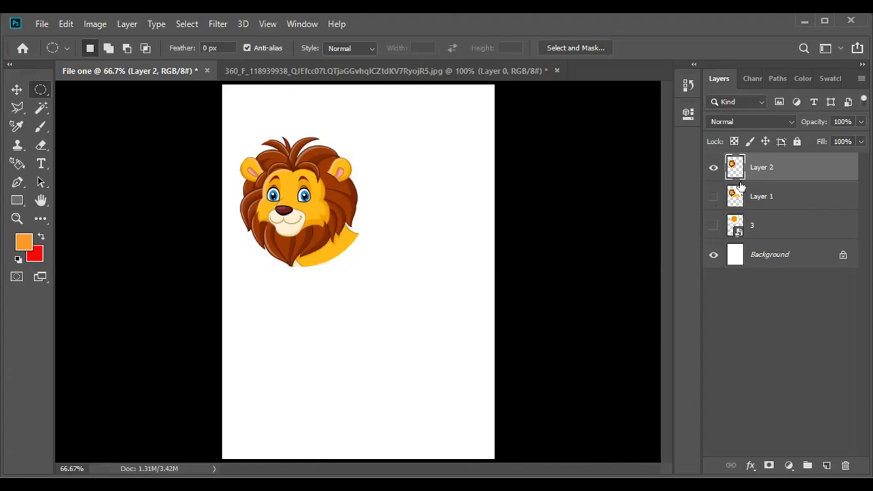
Step: Select the lion's head with a nearly circular marquee about 4.08 in wide, copy it to a new layer, and hide Layer 2
left_click(712, 198)
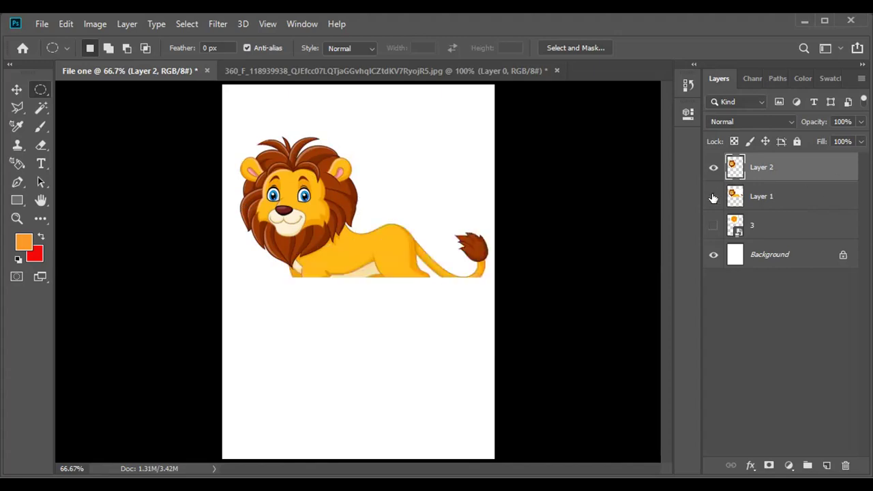
left_click(712, 198)
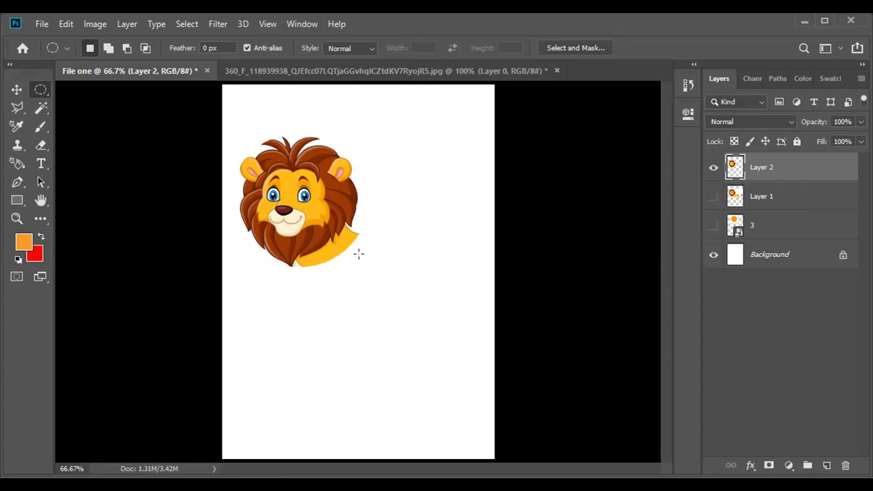
left_click_drag(361, 254, 362, 260)
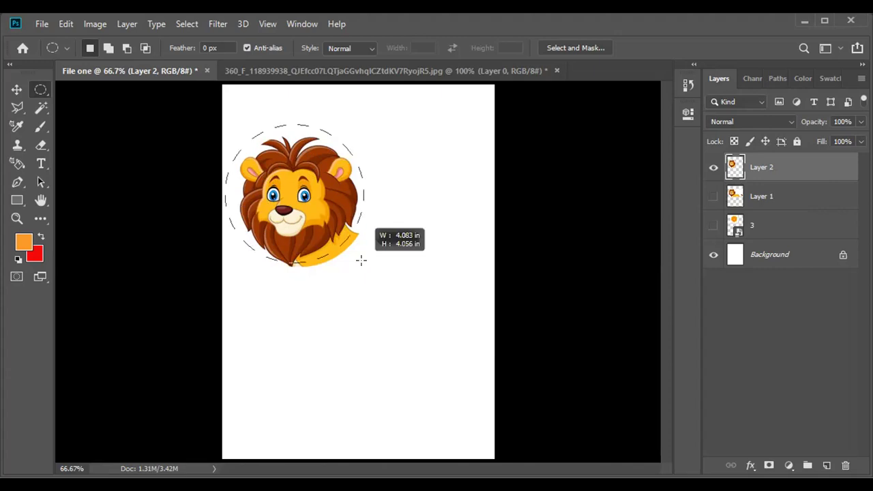
left_click_drag(361, 260, 362, 259)
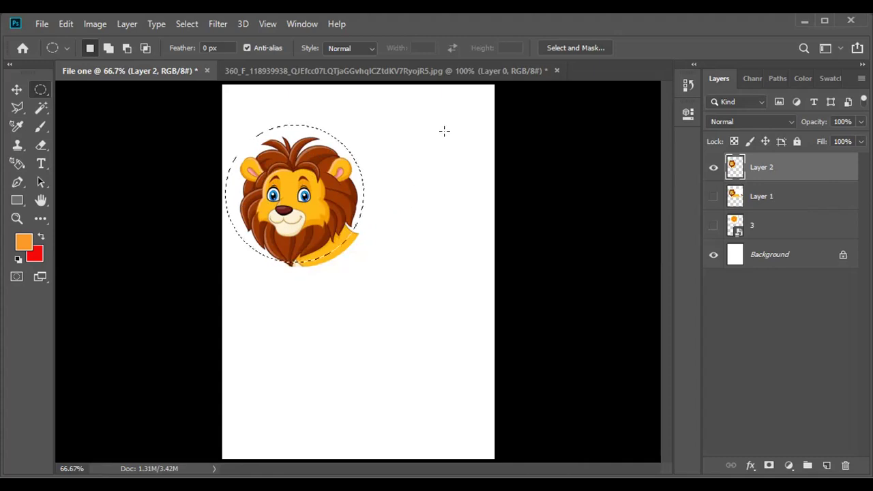
key("ctrl+j")
key("ctrl+d")
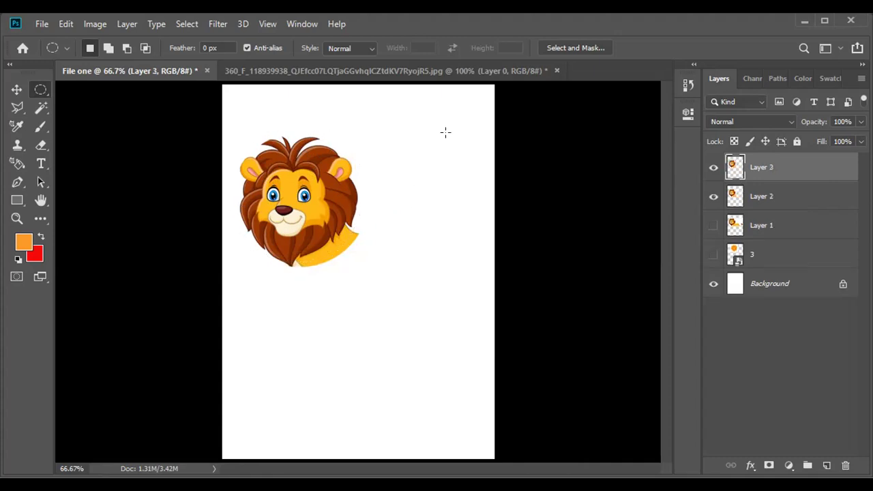
left_click(713, 197)
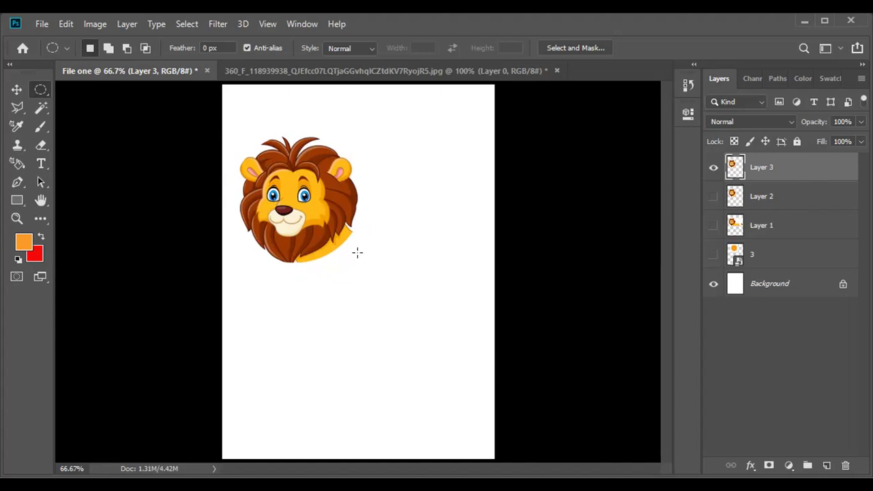
Step: Place the oranges image 2 into the document below the lion's head, enlarged to about 127%
left_click_drag(357, 253, 225, 129)
left_click(102, 171)
left_click_drag(872, 301, 438, 353)
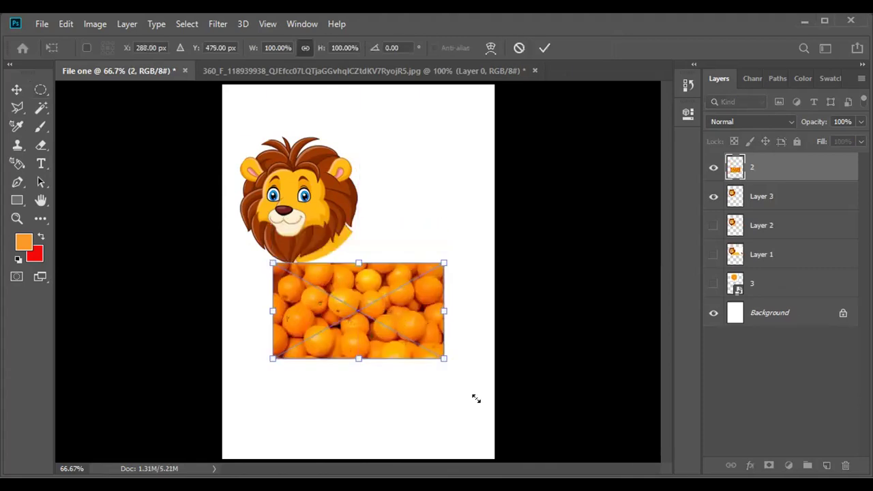
left_click(544, 48)
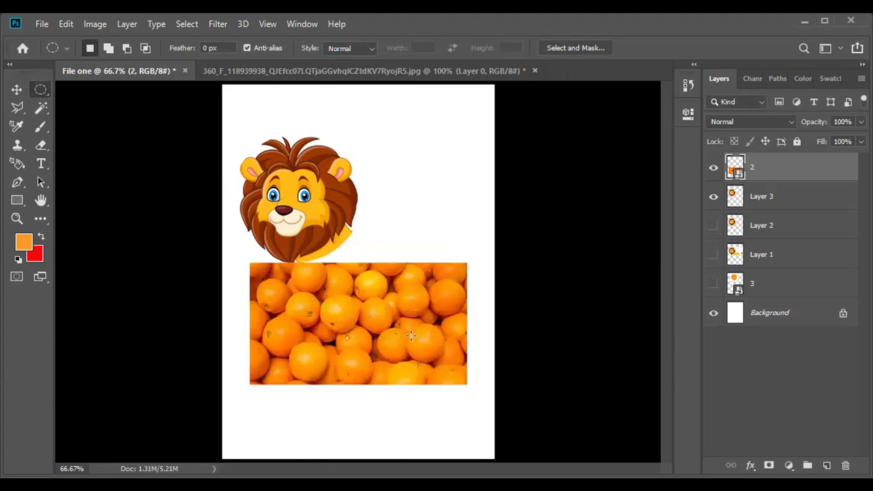
Step: Toggle the visibility of the layers beneath the oranges image, leaving Layer 3, Layer 2, Layer 1 and layer 3 hidden
left_click(713, 197)
left_click(713, 225)
left_click(713, 254)
left_click(713, 284)
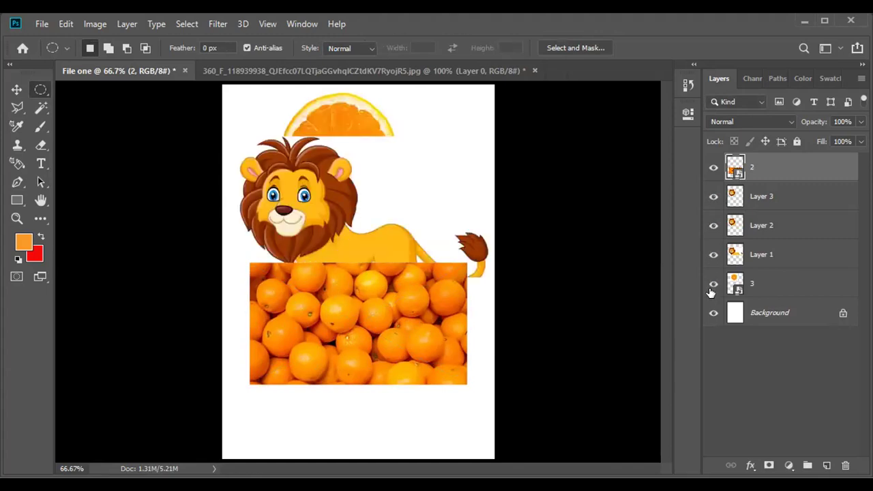
left_click(712, 284)
left_click(712, 255)
left_click(713, 225)
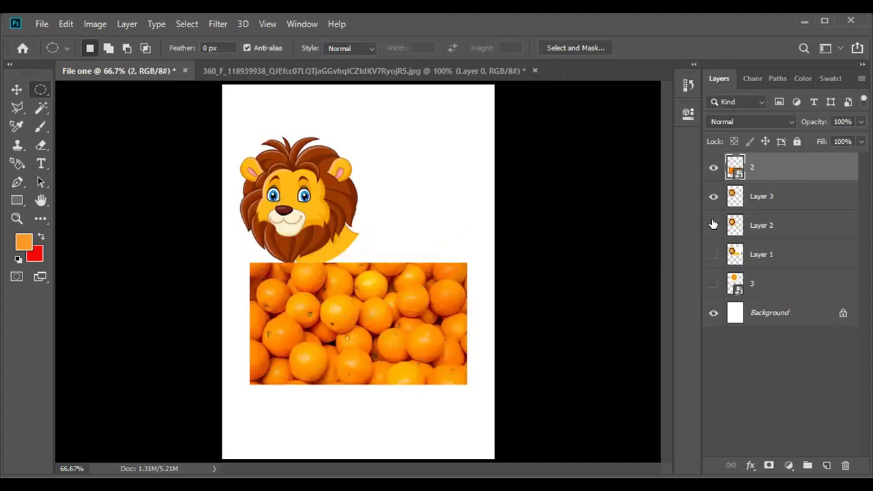
left_click(712, 197)
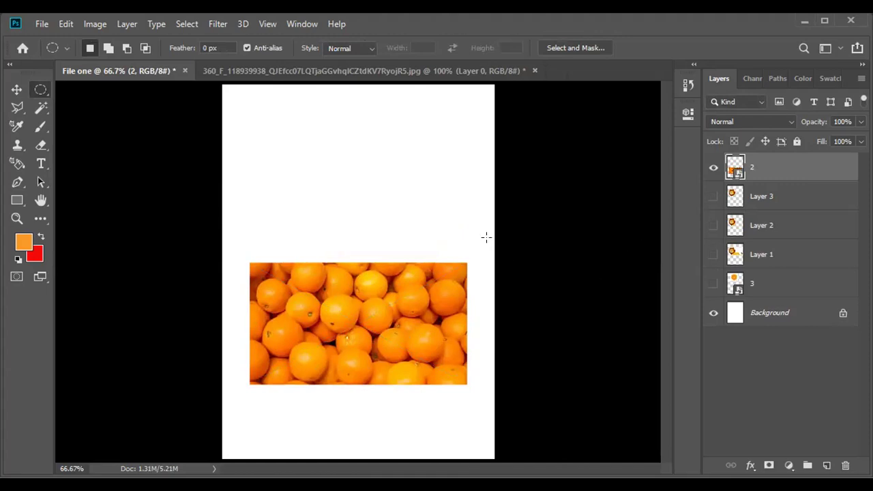
Step: Move the oranges image up toward the middle of the page and enlarge it to about 139.64%
left_click(17, 90)
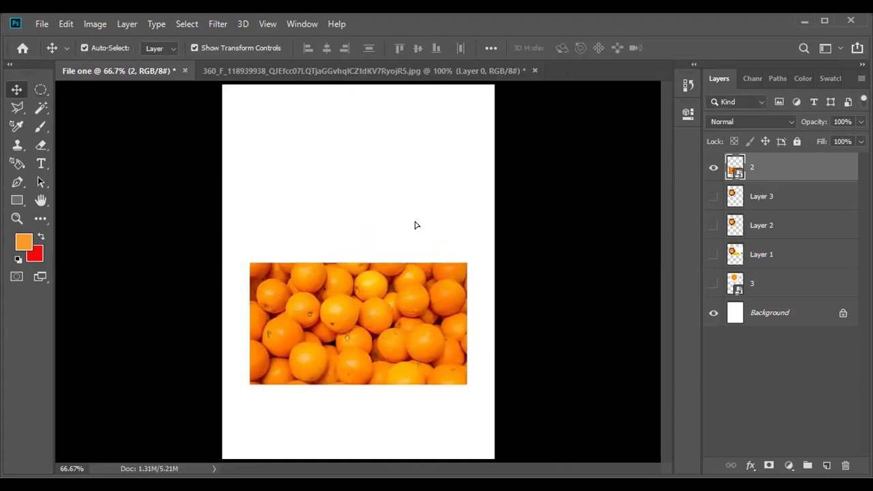
left_click_drag(415, 225, 413, 220)
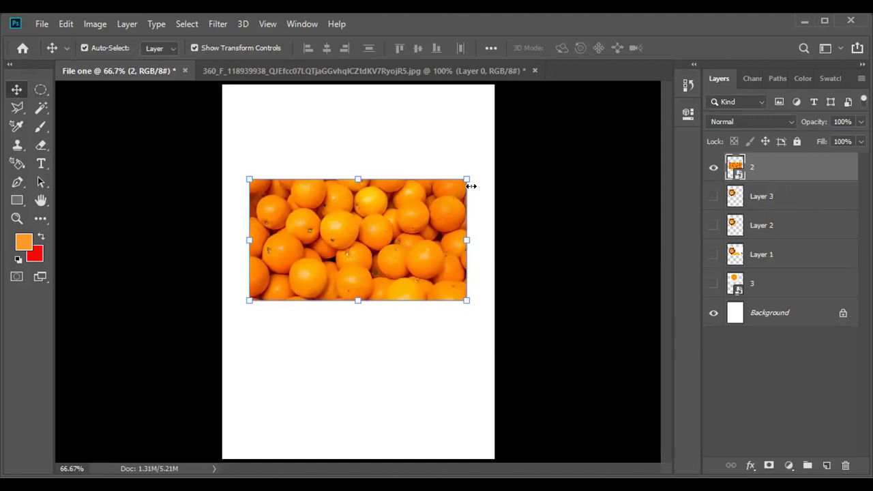
key("ctrl+t")
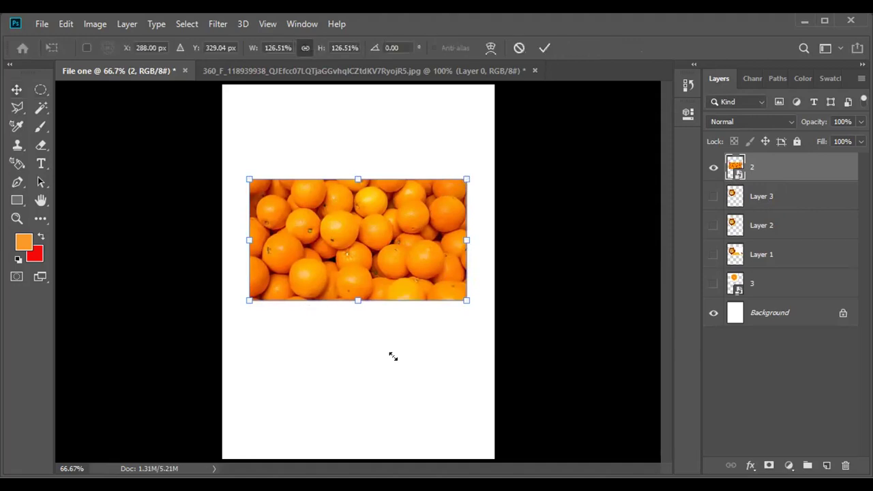
left_click_drag(357, 300, 340, 320)
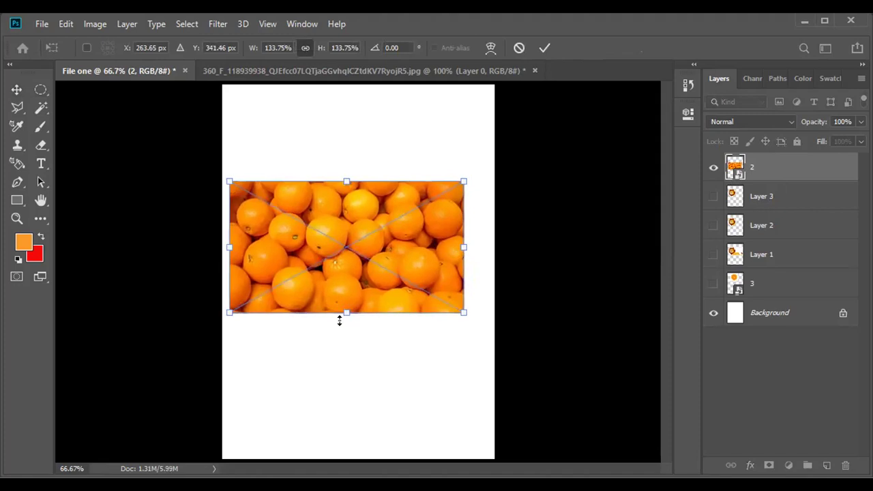
left_click(544, 47)
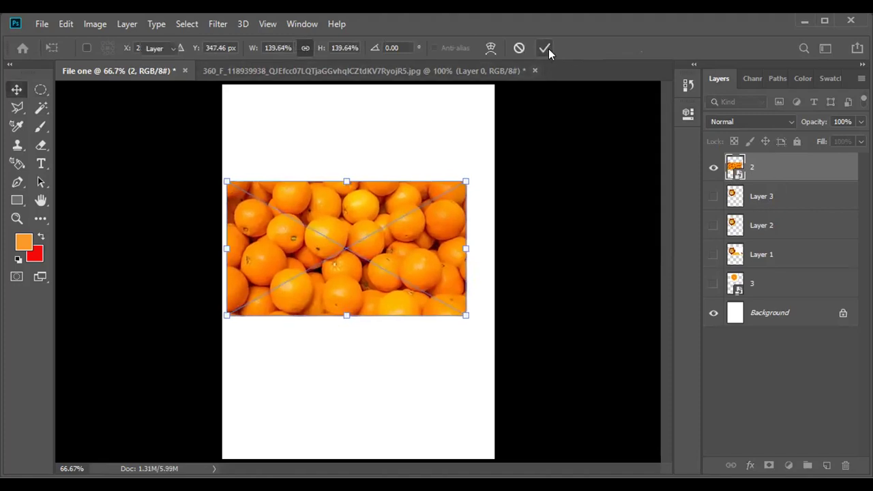
Step: Rasterize layer 2 and transform the oranges image freely, ending at 137.24% scale with a 0.25° rotation
right_click(776, 165)
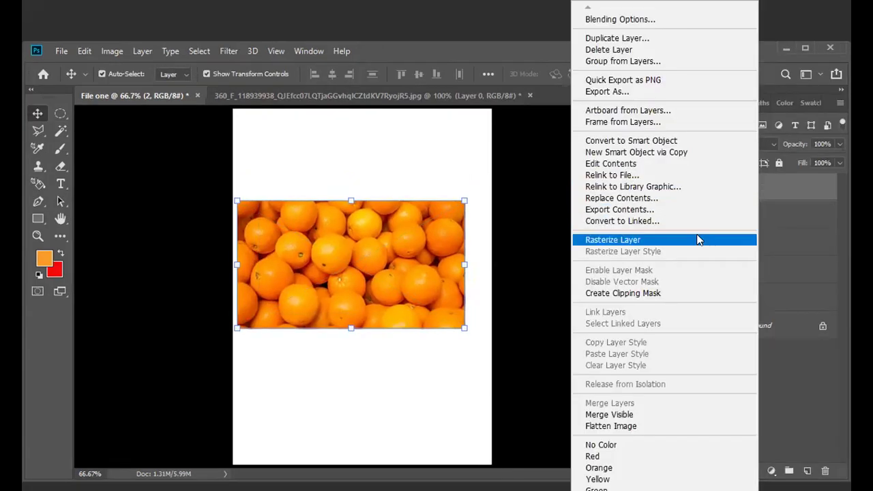
left_click(698, 239)
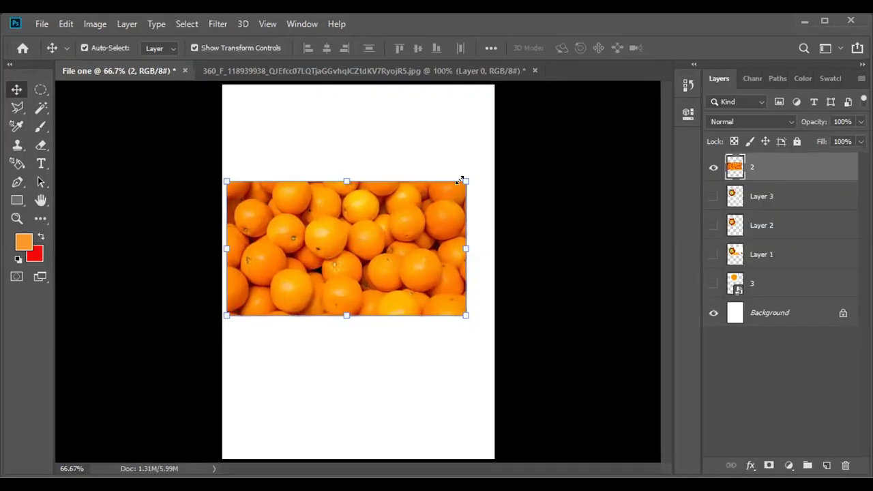
left_click_drag(466, 178, 463, 183)
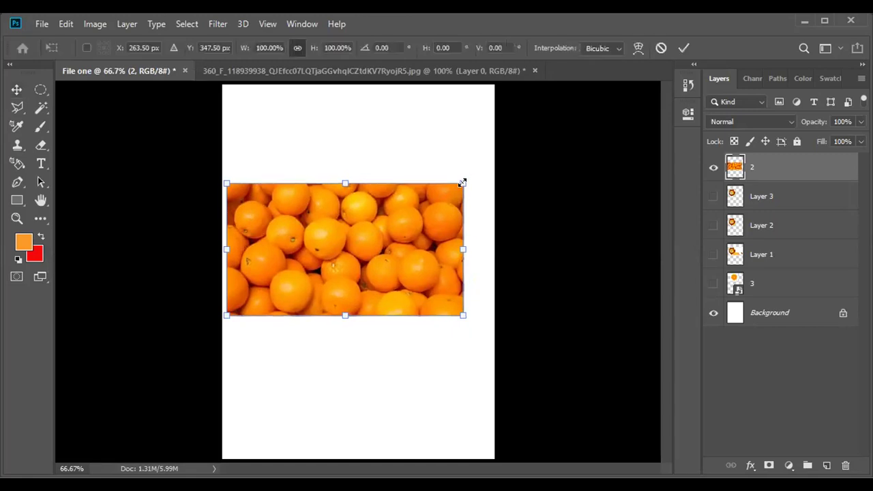
left_click_drag(371, 251, 349, 166)
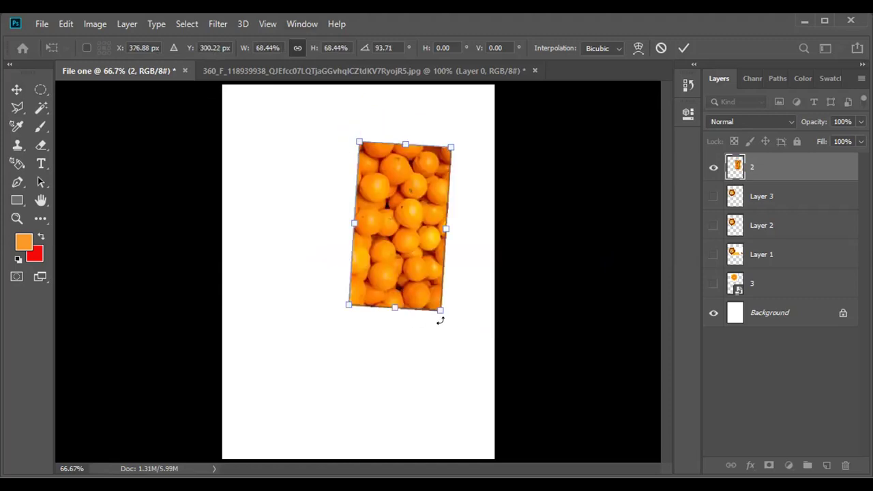
left_click_drag(436, 318, 471, 302)
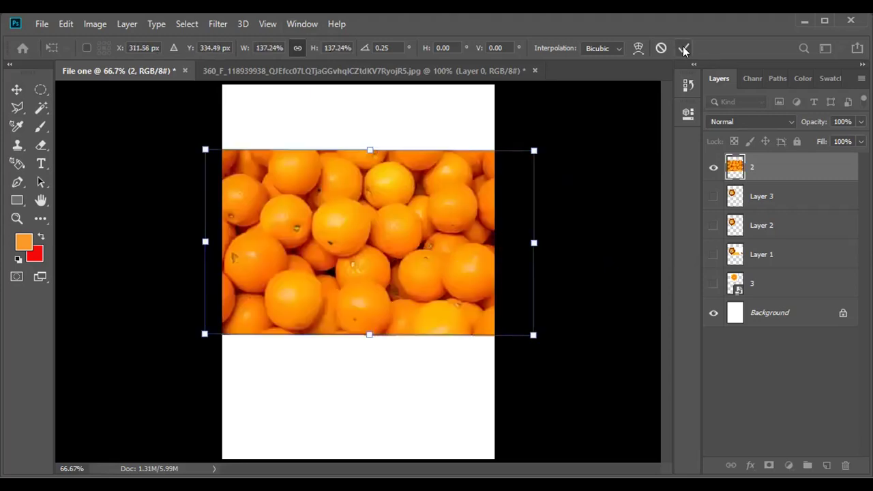
left_click(683, 47)
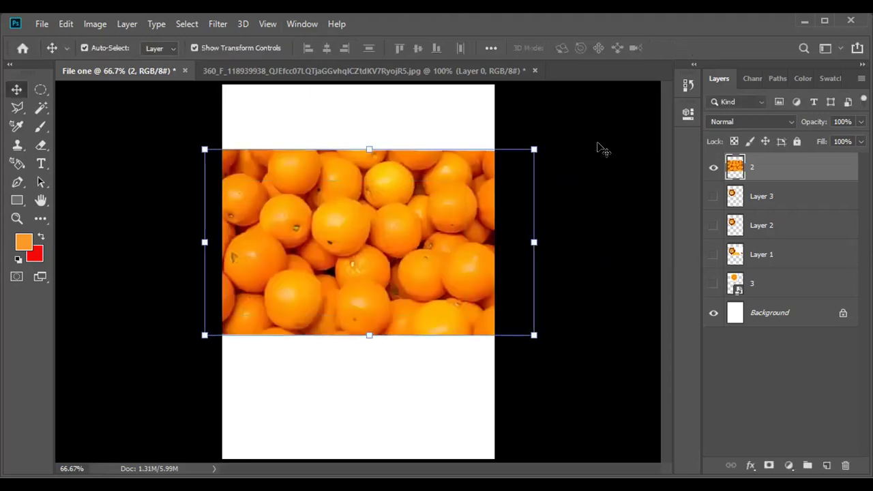
Step: Centre the oranges image horizontally on the page and scale it down to about 75.41%
left_click_drag(397, 299, 373, 311)
left_click_drag(481, 343, 403, 293)
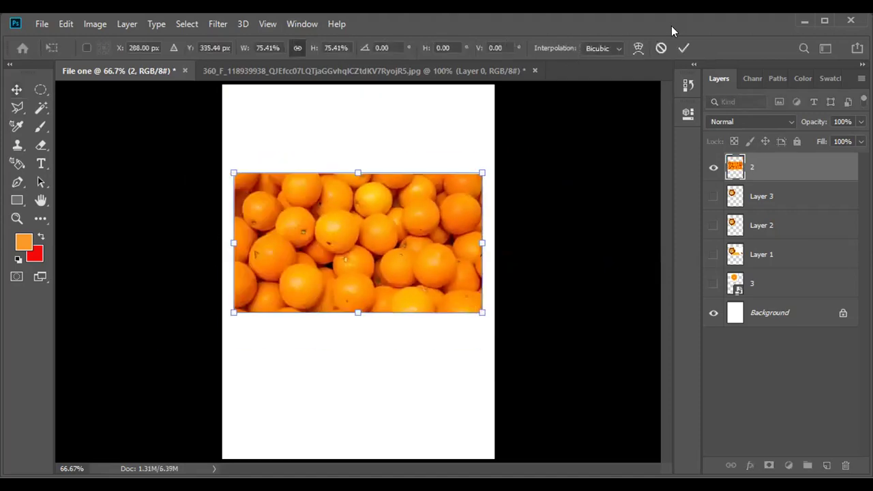
left_click(683, 48)
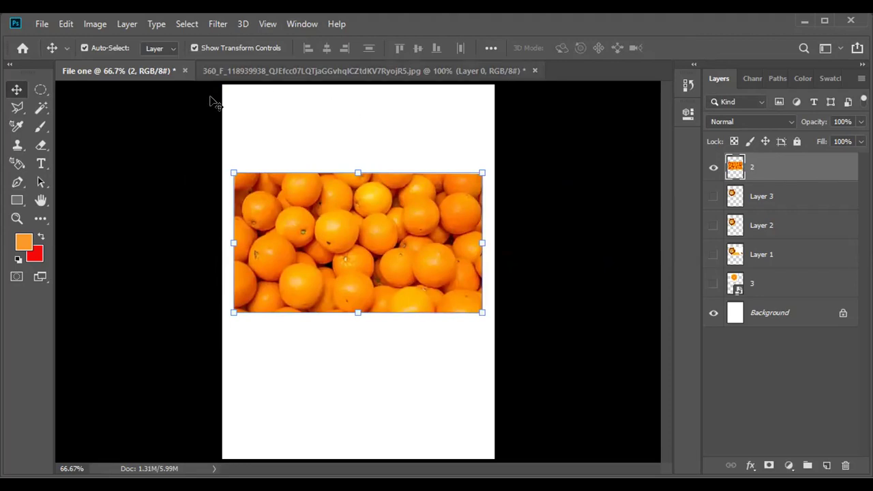
Step: Select a perfect circle in the middle of the oranges image with the Elliptical Marquee tool, copy it to a new layer, and hide layer 2
left_click(38, 90)
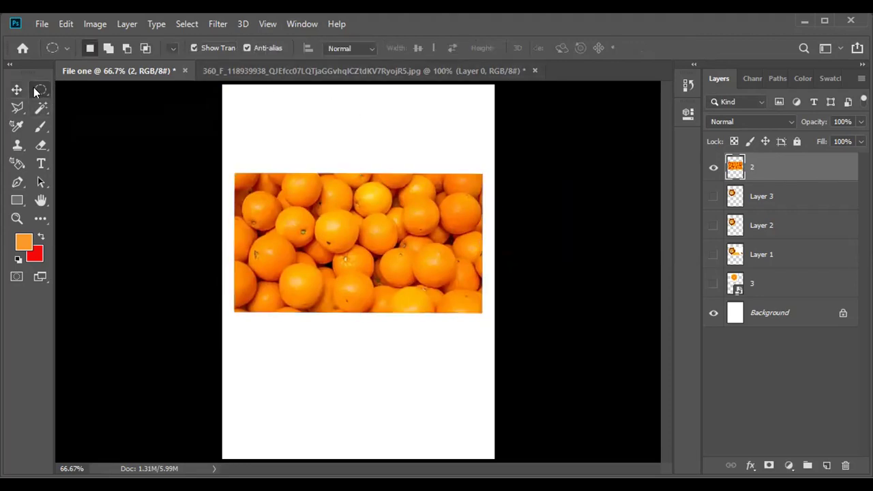
left_click_drag(294, 169, 403, 279)
key("shift")
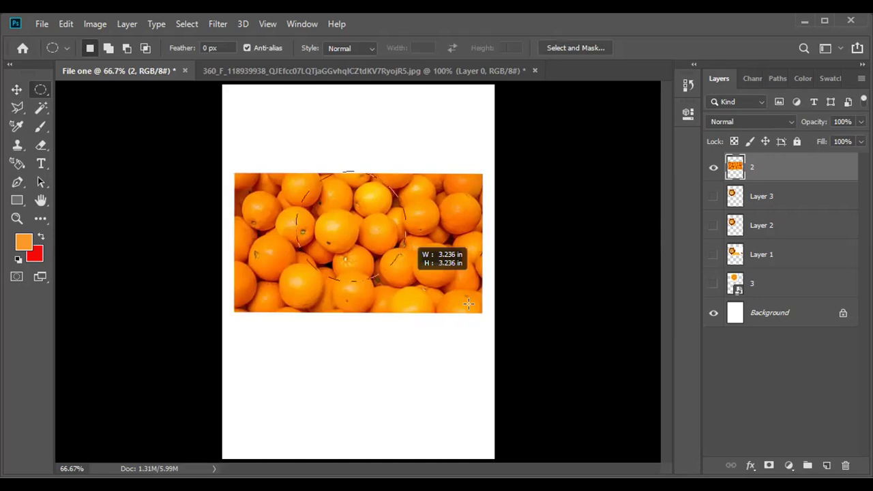
left_click_drag(490, 305, 501, 311)
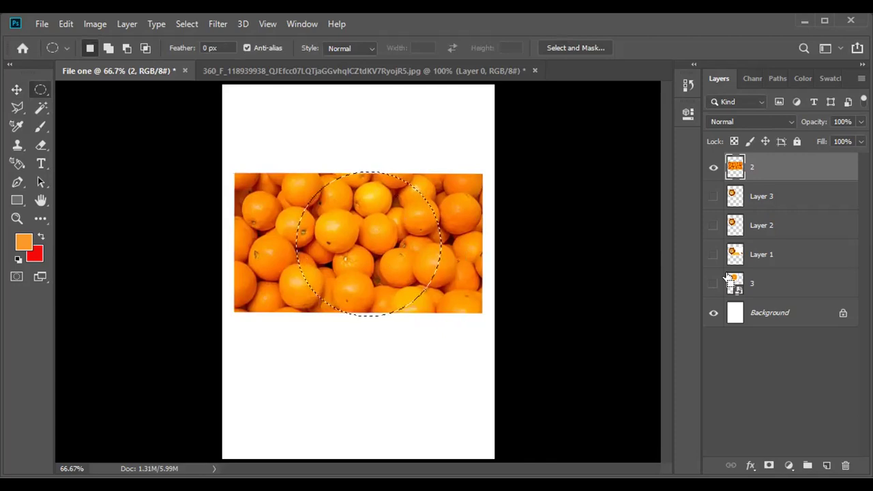
key("ctrl+j")
left_click(714, 196)
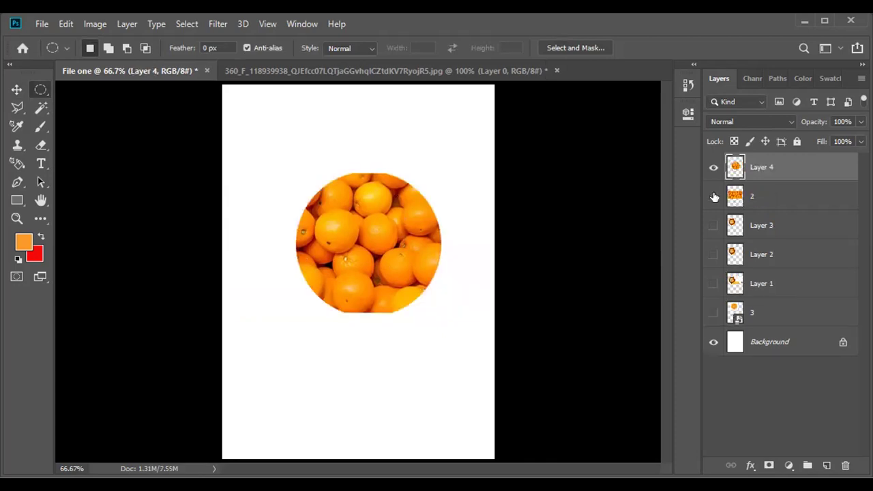
Step: Move the circular oranges cut-out up the page and enlarge it to nearly the page width
left_click(16, 89)
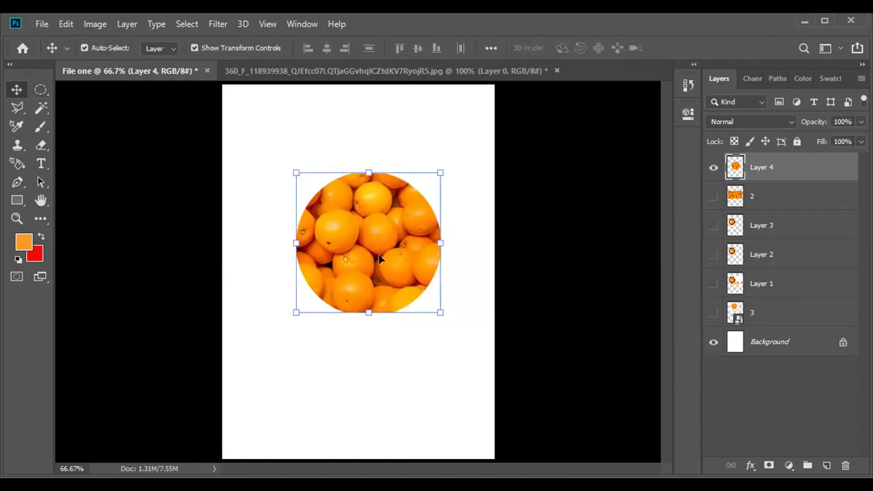
left_click_drag(359, 222, 330, 181)
left_click_drag(414, 271, 455, 309)
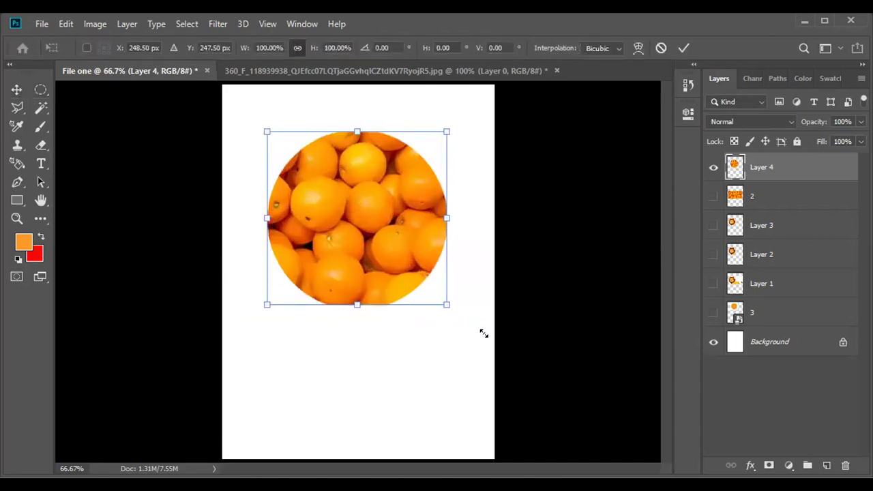
key("Return")
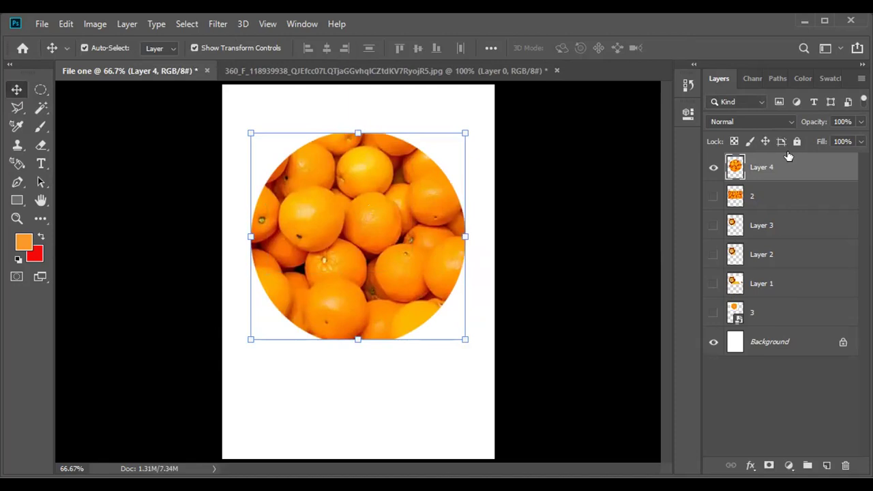
Step: Compare the circular cut-out with the original oranges, hide Layer 4, and make layer 2 visible and active
left_click(713, 198)
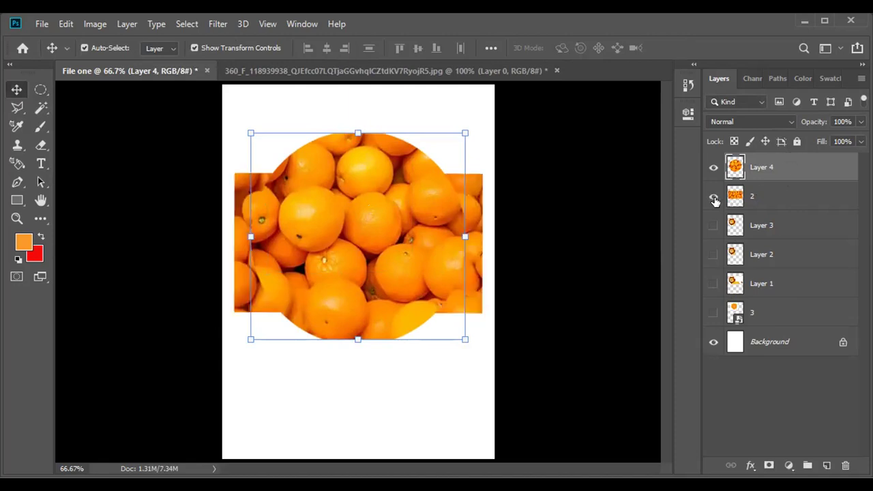
left_click(713, 199)
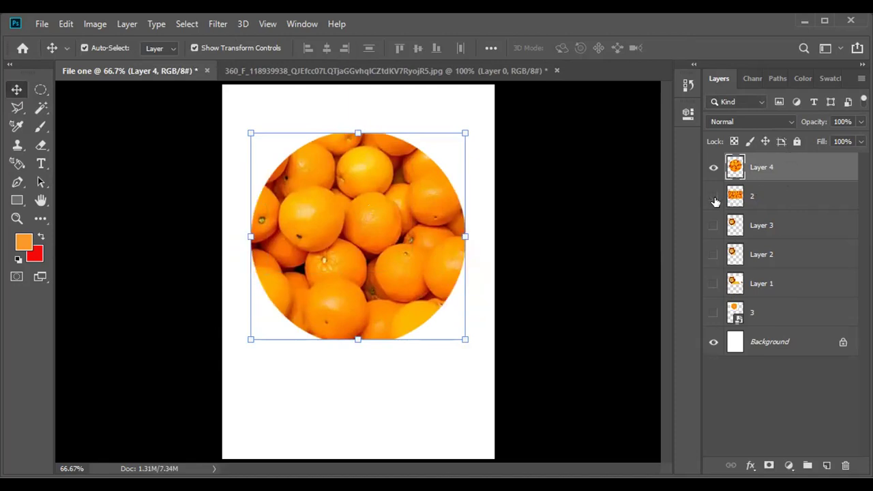
left_click(712, 168)
left_click(713, 199)
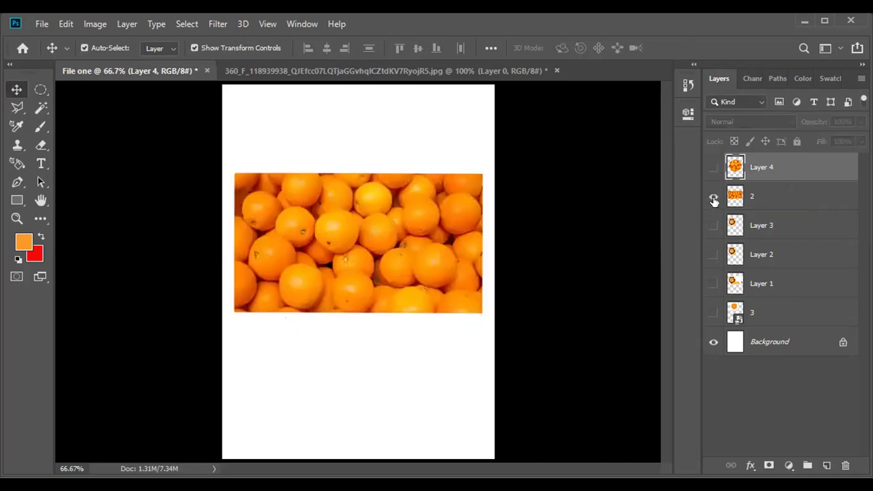
left_click(771, 195)
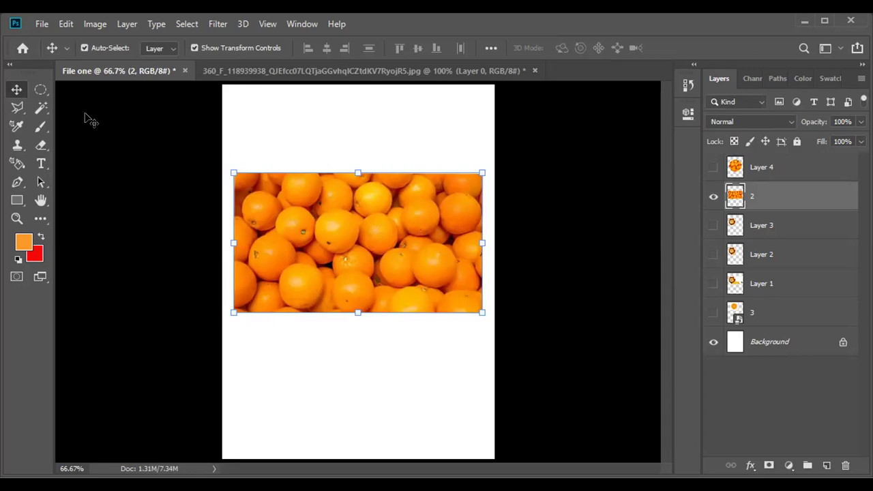
Step: Select a circular area in the middle of the oranges image with the Elliptical Marquee tool, copy it to a new layer, and hide layer 2
left_click(40, 89)
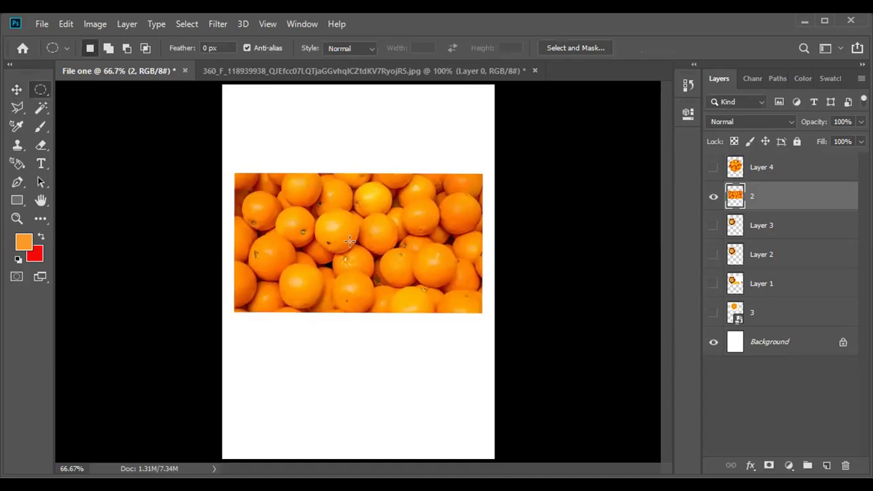
left_click_drag(443, 313, 456, 330)
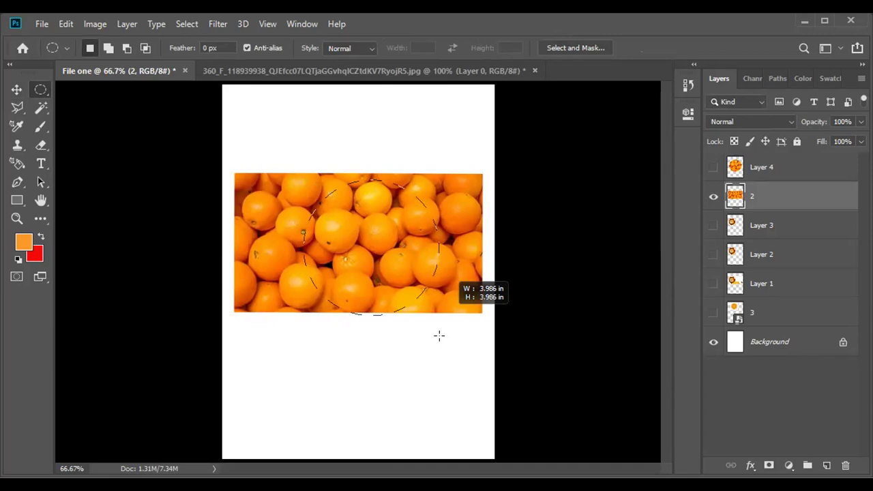
left_click_drag(439, 335, 439, 335)
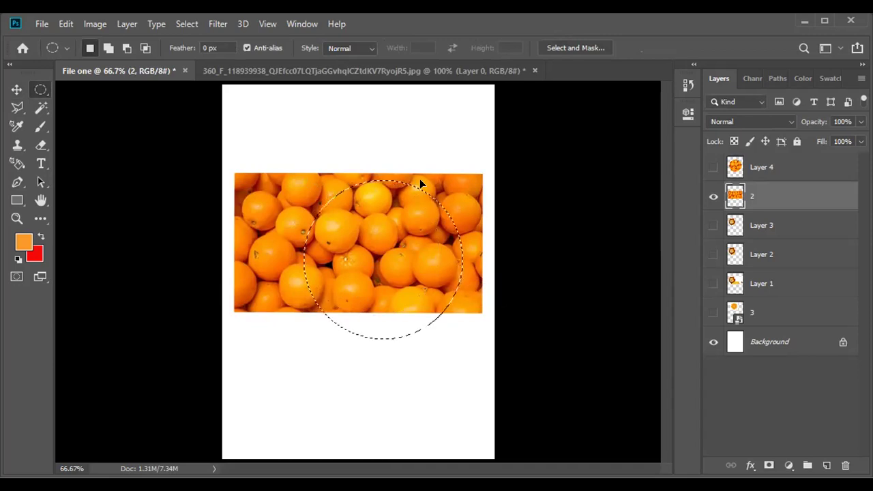
left_click_drag(411, 184, 394, 171)
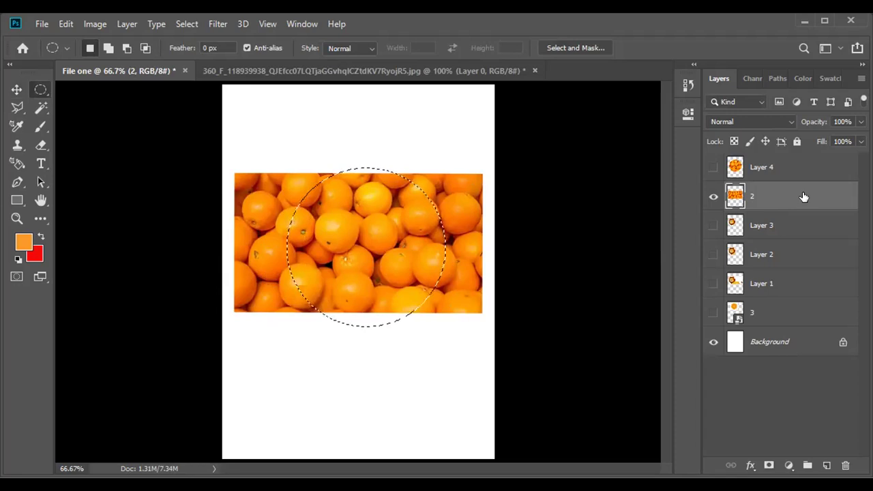
key("ctrl+j")
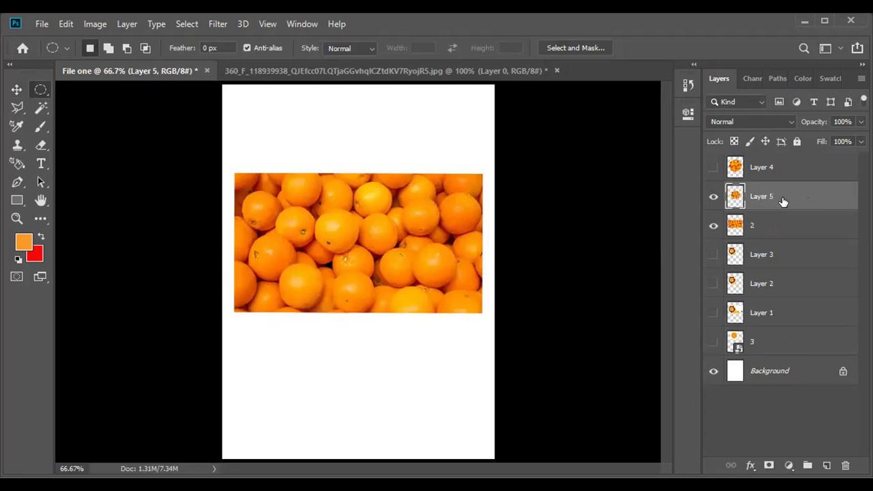
left_click(712, 227)
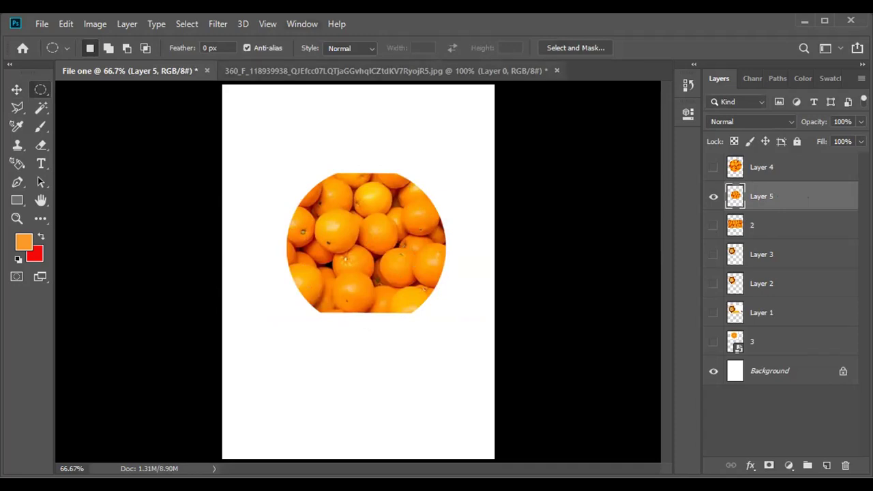
Step: Delete the hidden layers 3, Layer 1, Layer 2, Layer 3 and 2, keeping Layer 4, Layer 5 and the Background
left_click(761, 343)
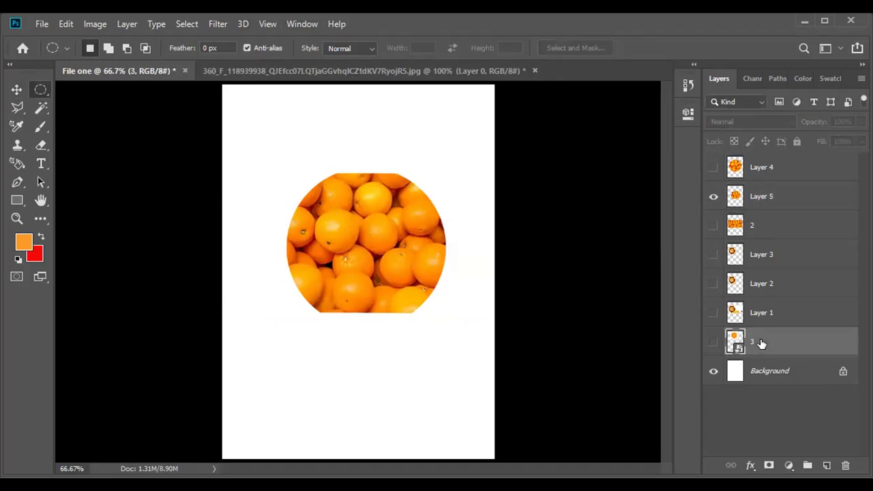
key("Delete")
left_click(770, 313)
key("Delete")
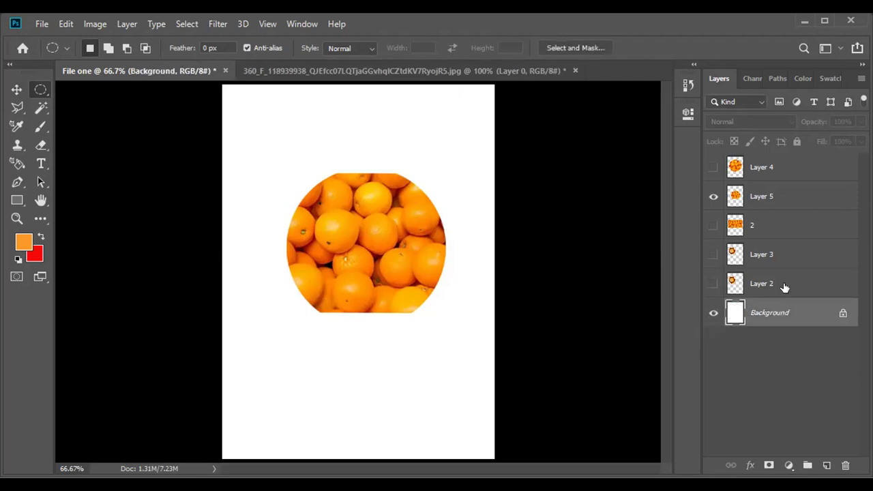
left_click(783, 285)
key("Delete")
left_click(774, 254)
key("Delete")
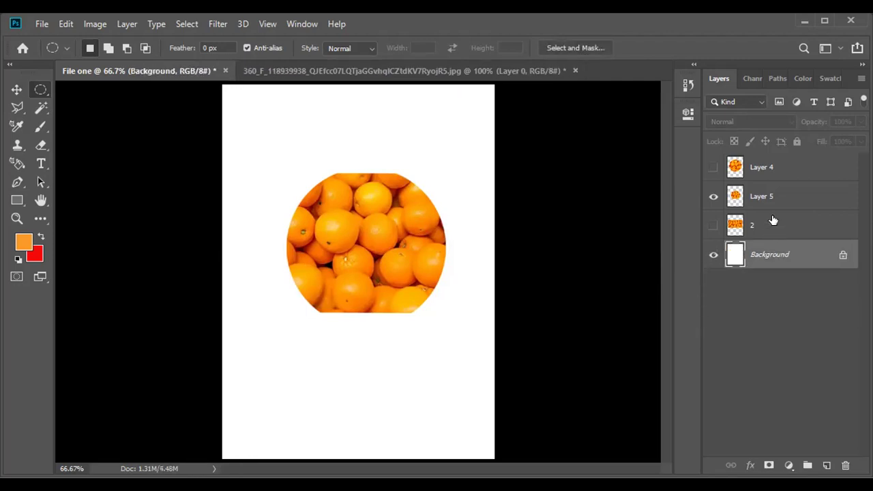
left_click(772, 219)
key("Delete")
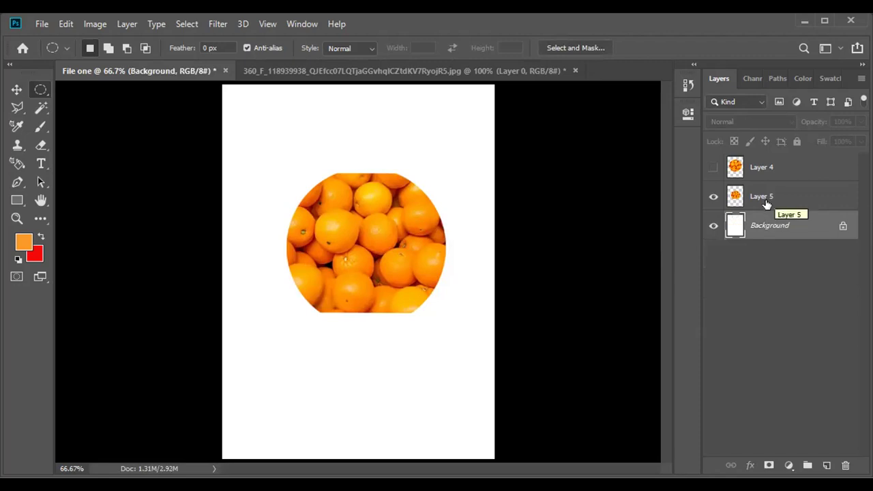
Step: Move the Layer 5 oranges cut-out to the upper edge of the page, centred horizontally
left_click(766, 204)
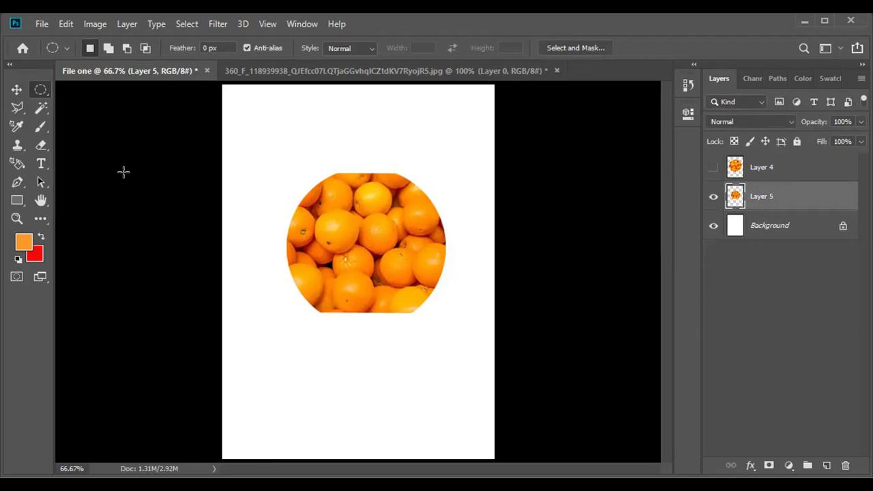
left_click(16, 89)
left_click_drag(364, 264, 345, 235)
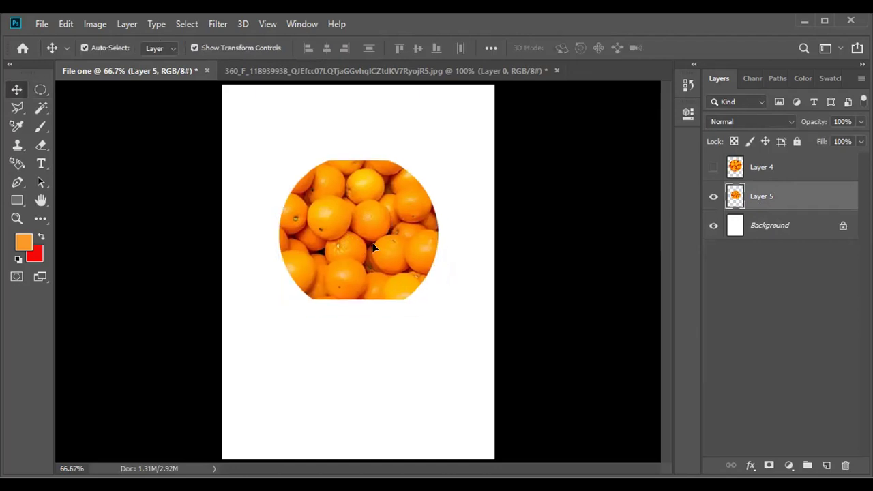
left_click_drag(357, 258, 379, 271)
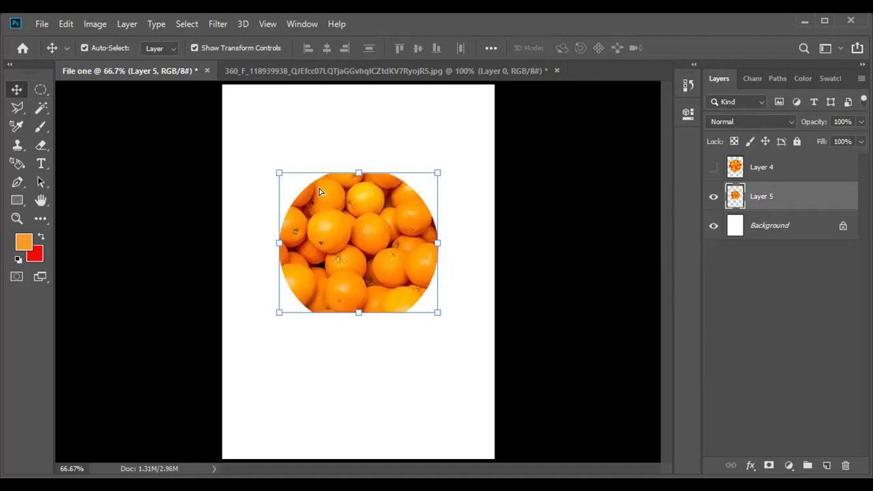
left_click_drag(343, 196, 312, 179)
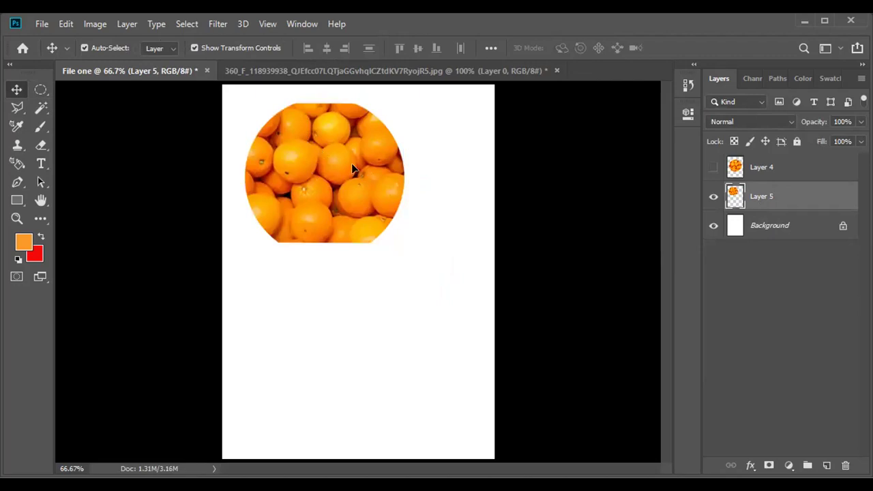
left_click_drag(321, 242, 362, 223)
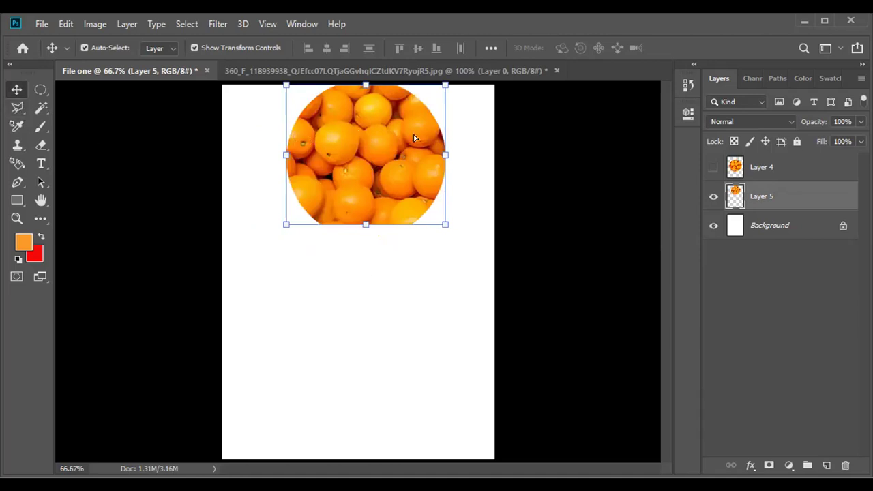
left_click_drag(389, 148, 415, 161)
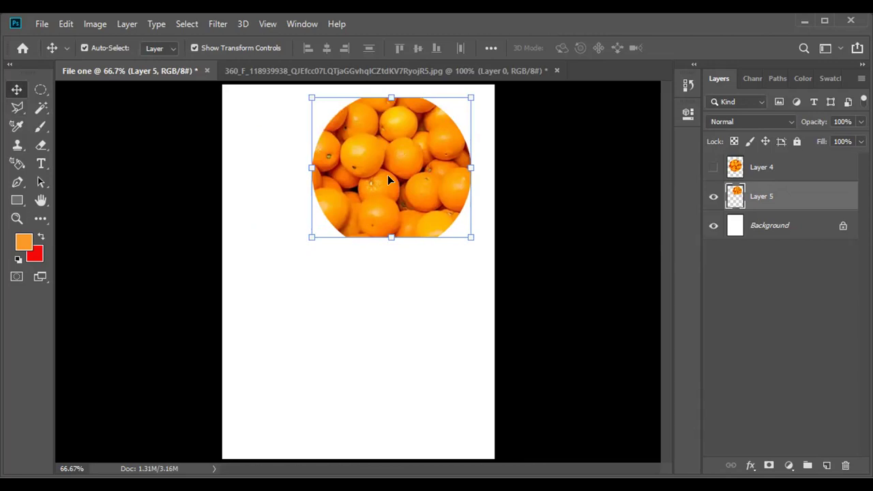
left_click_drag(341, 159, 309, 146)
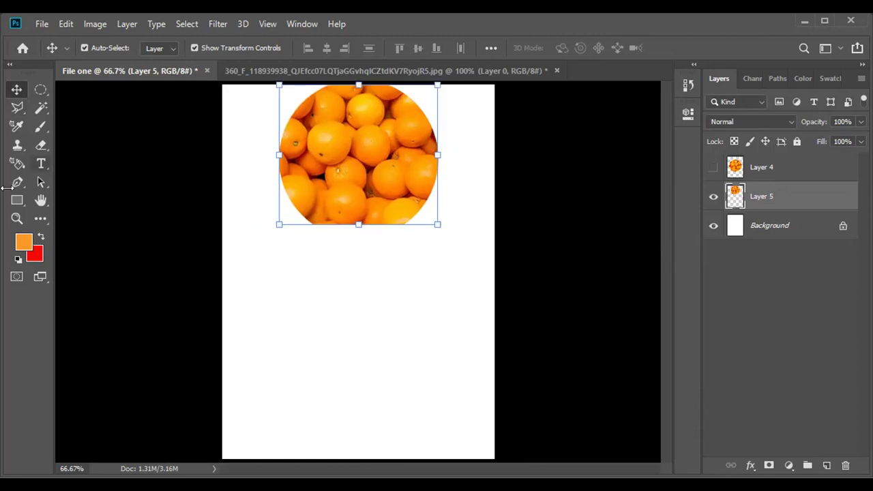
Step: Draw an orange rectangle across the page, enlarge it to about 591 × 72 px, and place it directly below the oranges cut-out
left_click(17, 201)
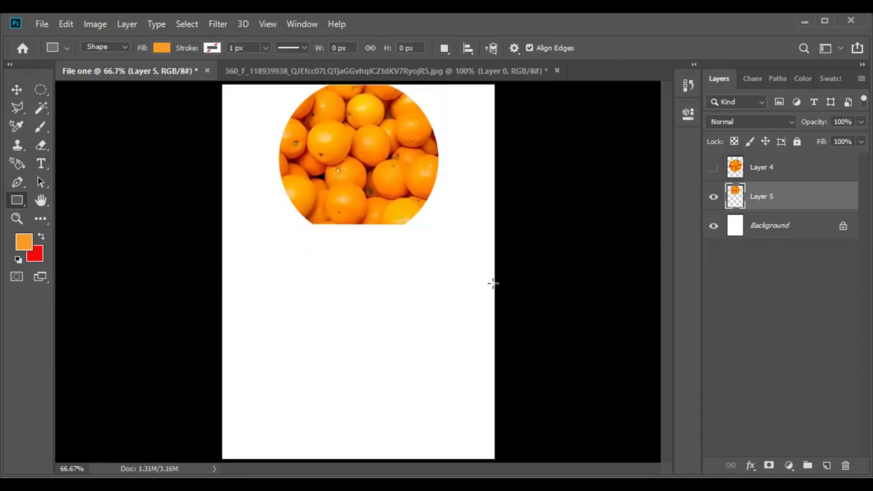
left_click_drag(493, 284, 228, 265)
left_click(16, 89)
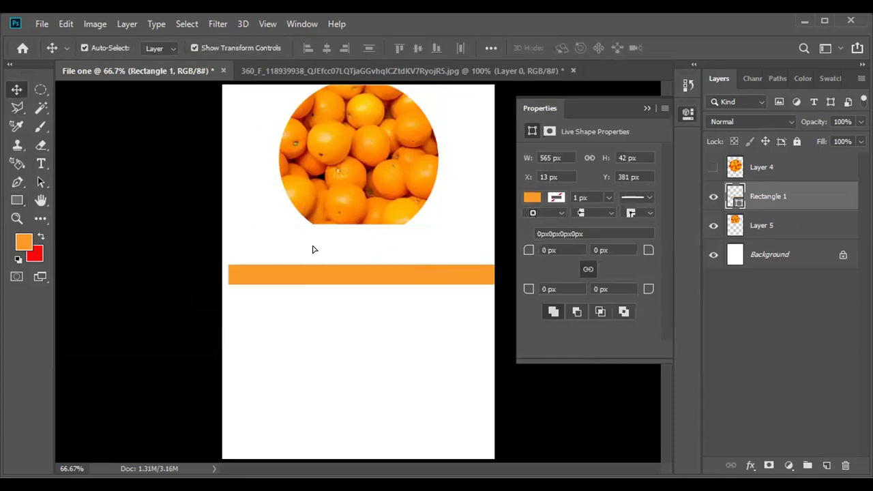
left_click_drag(341, 276, 335, 256)
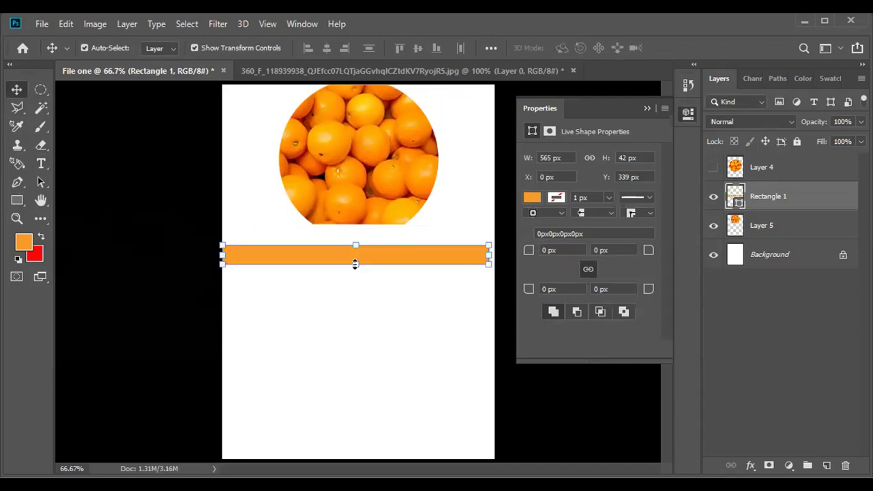
left_click(362, 276)
left_click_drag(433, 274, 431, 288)
left_click_drag(489, 261, 501, 261)
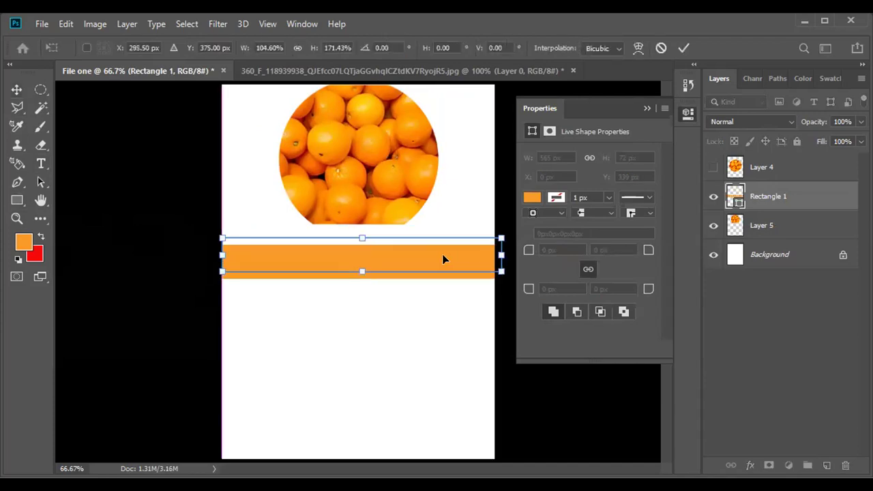
left_click_drag(448, 252, 440, 250)
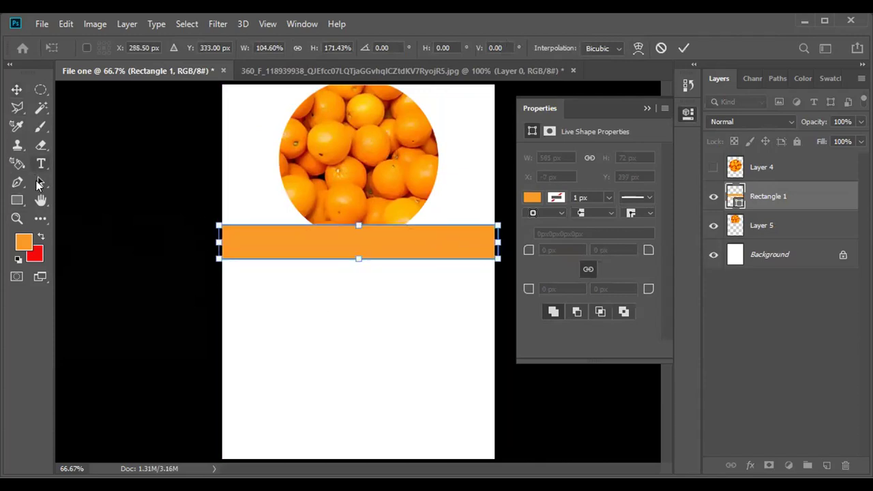
Step: Draw an orange circle about 302 px in diameter below the orange bar with the Ellipse tool, and deselect its layer
left_click(17, 202)
right_click(17, 202)
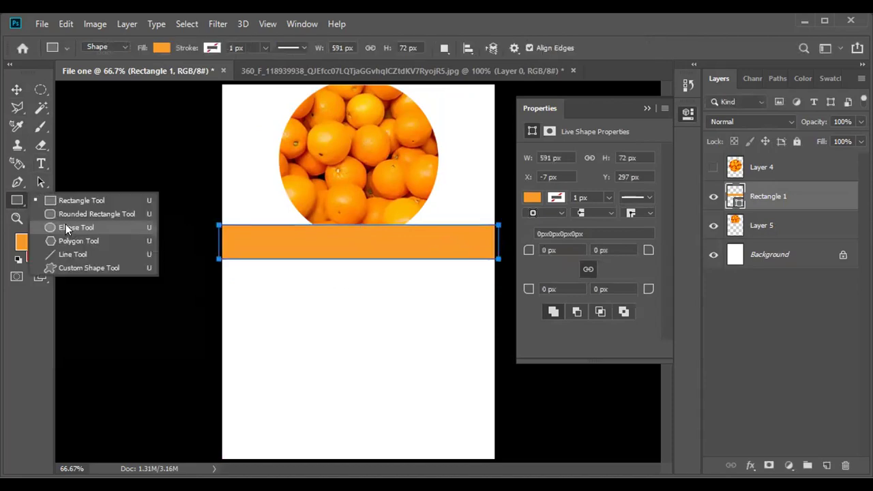
left_click(65, 227)
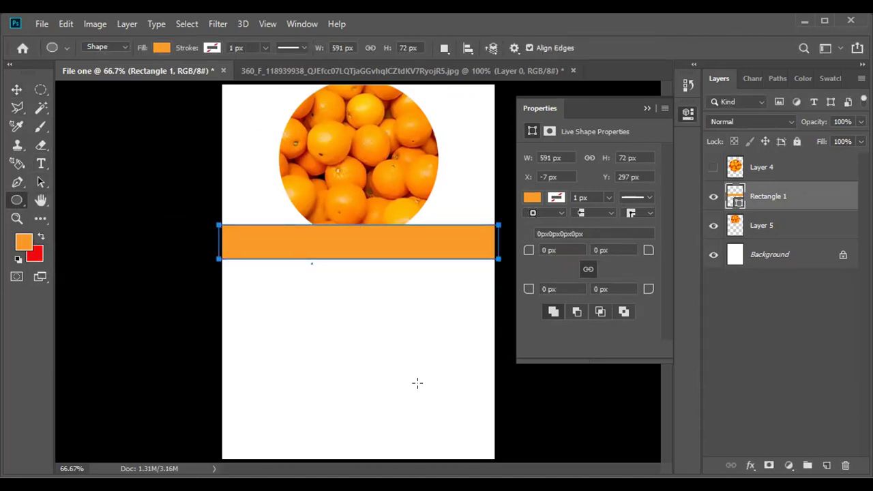
left_click_drag(311, 263, 454, 406)
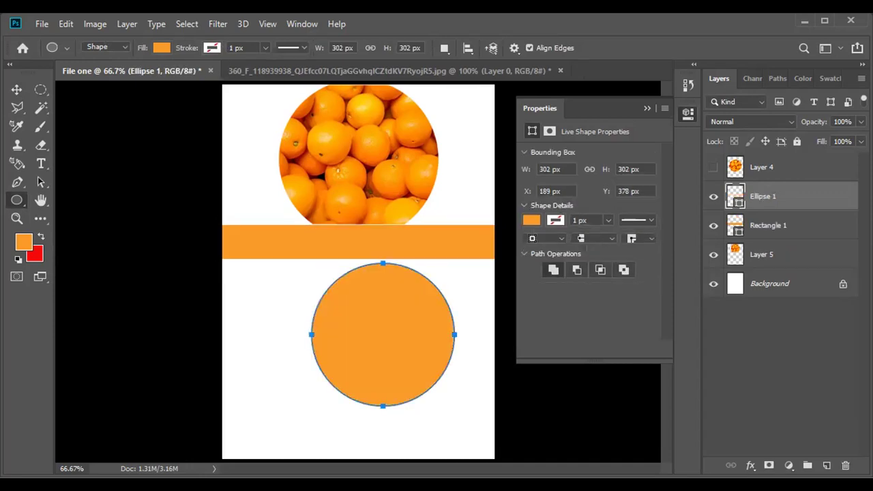
left_click(16, 89)
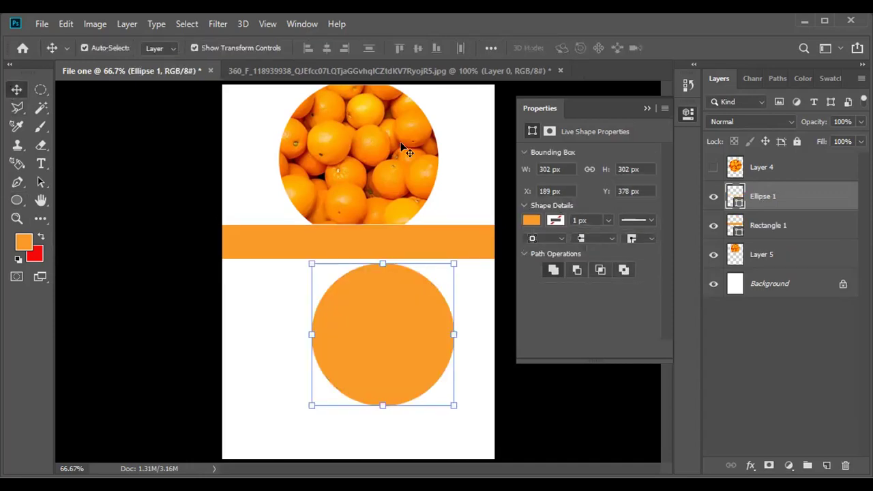
left_click(278, 292)
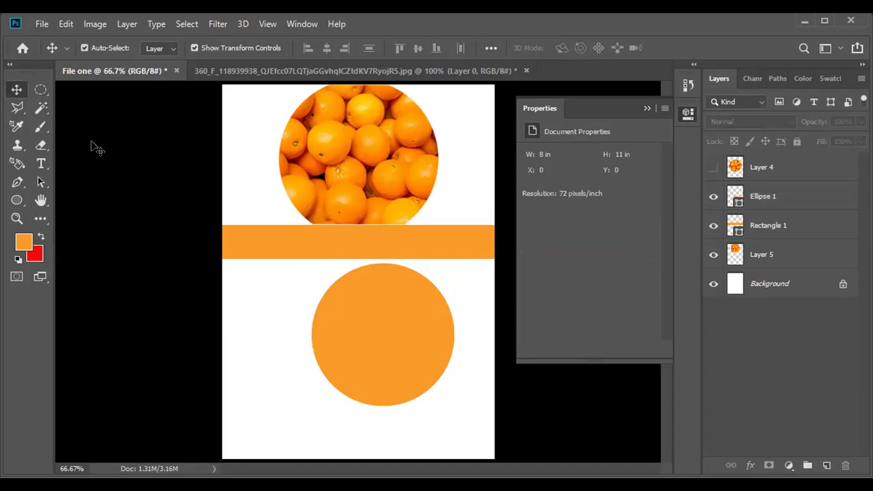
Step: Select a thin elliptical area near the lower edge of the oranges cut-out with the Elliptical Marquee tool
left_click(38, 94)
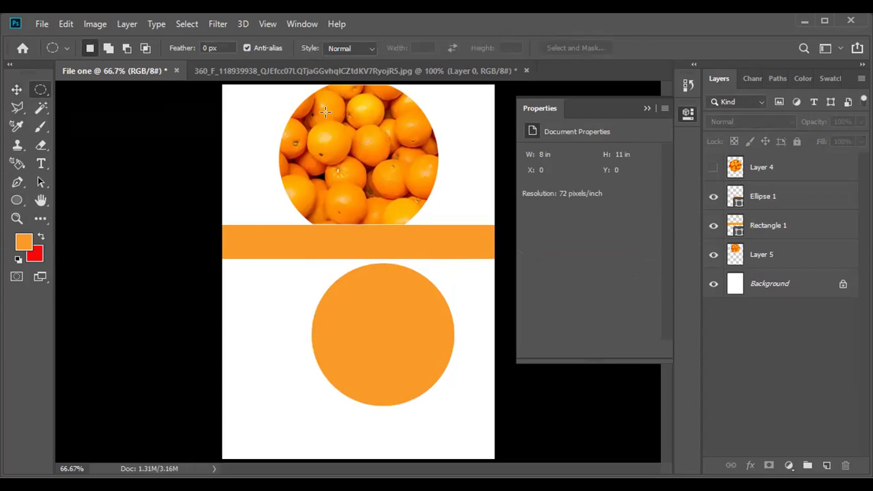
left_click_drag(395, 194, 422, 200)
left_click(16, 89)
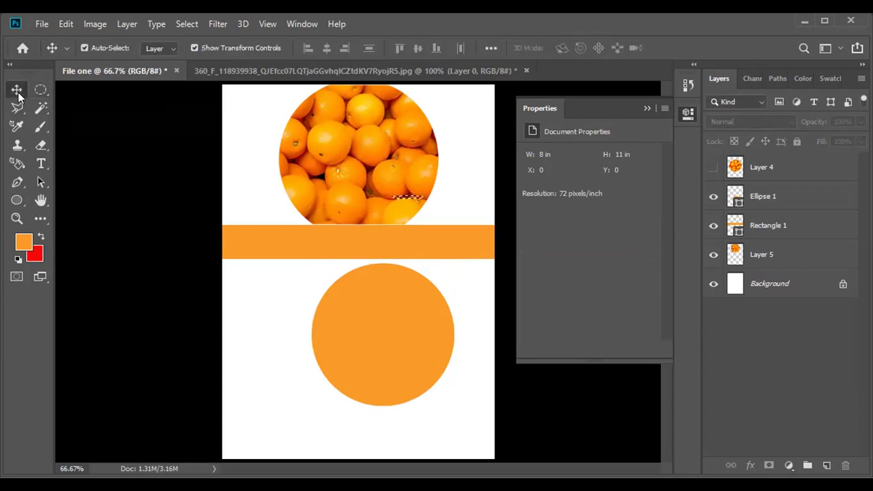
Step: Reposition the oranges cut-out, lower the orange bar, centre the orange circle on it, and clear the marquee selection
left_click(406, 169)
left_click_drag(438, 177, 439, 180)
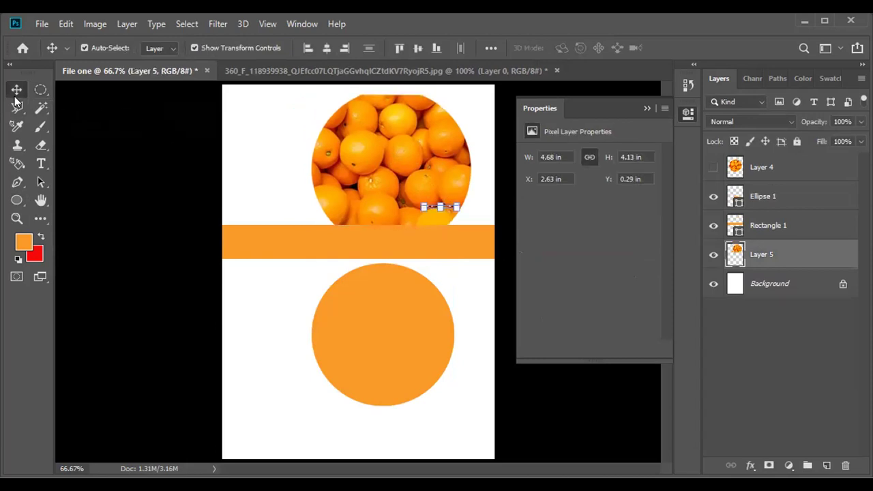
left_click(359, 308)
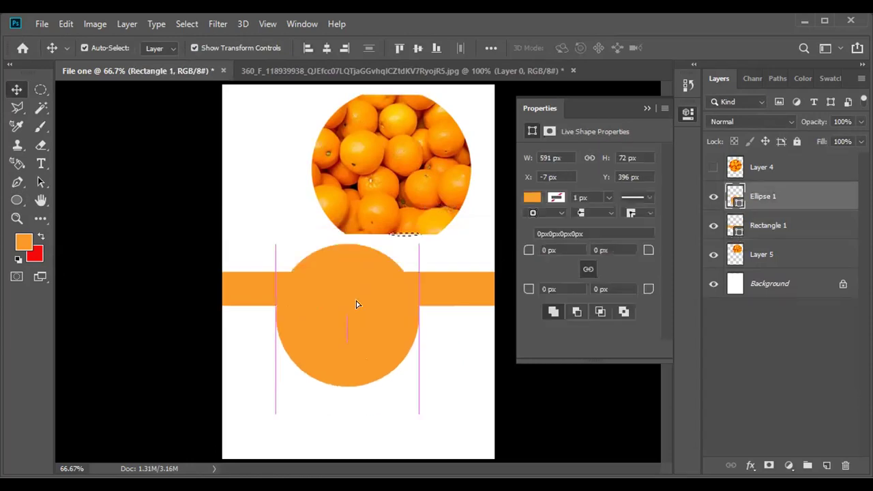
key("ctrl+z")
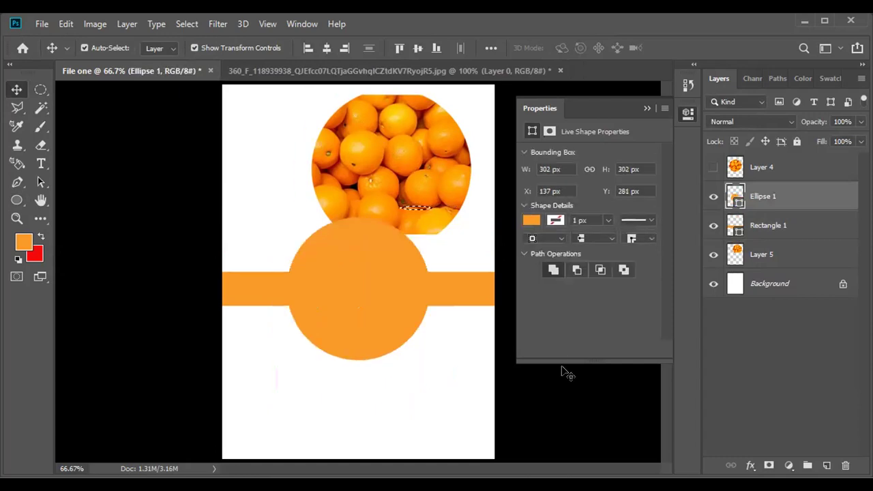
key("ctrl")
key("ctrl+d")
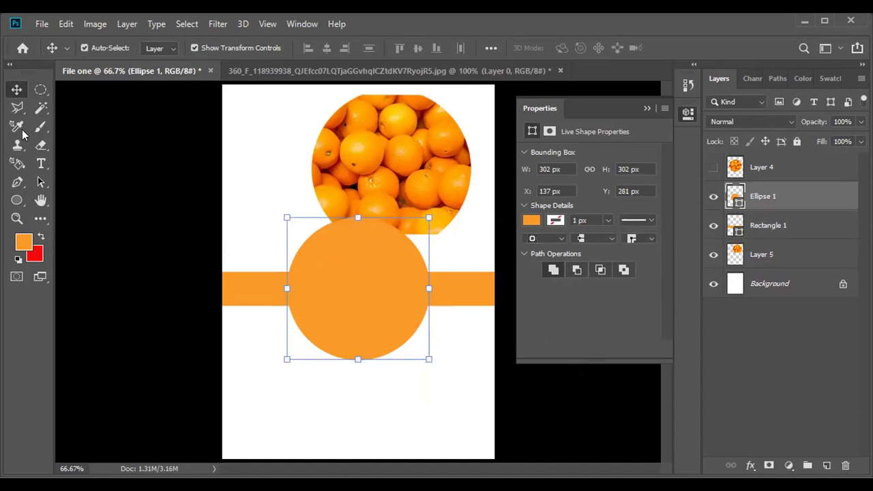
Step: Activate the Rectangular Marquee tool, show Layer 4, and hide the Ellipse 1, Rectangle 1 and Layer 5 layers
left_click_drag(39, 89, 103, 104)
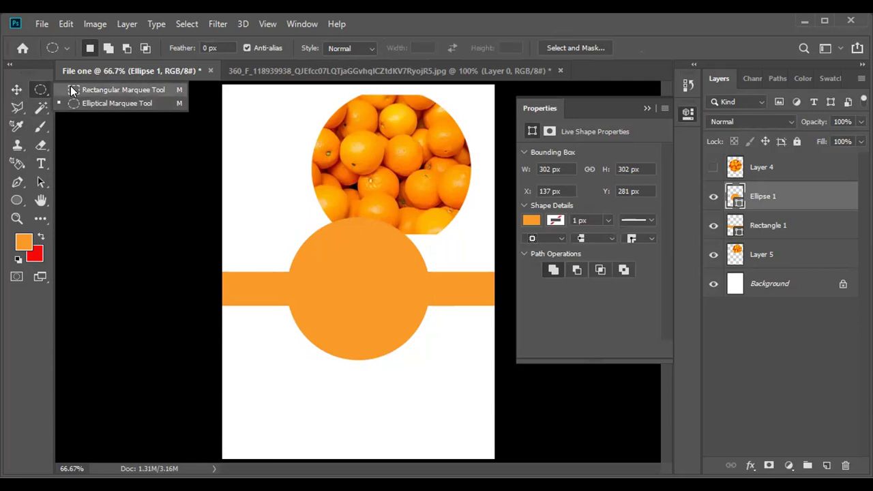
left_click(76, 90)
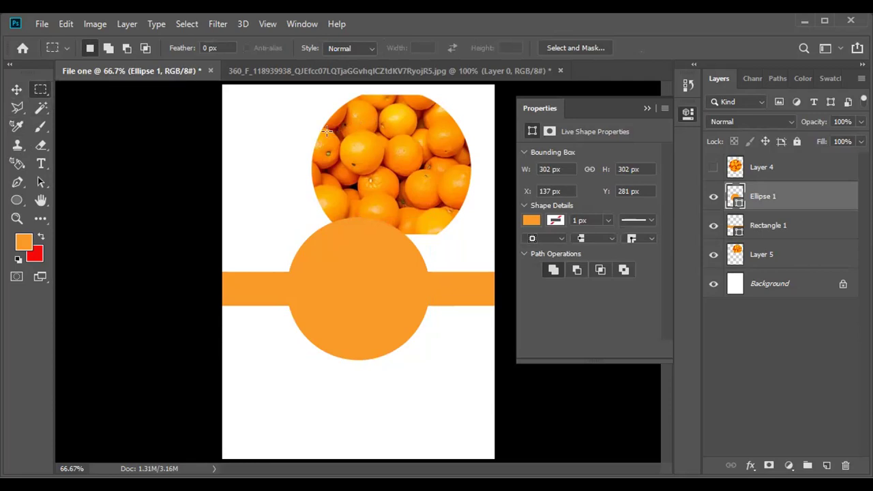
left_click(757, 172)
left_click(713, 167)
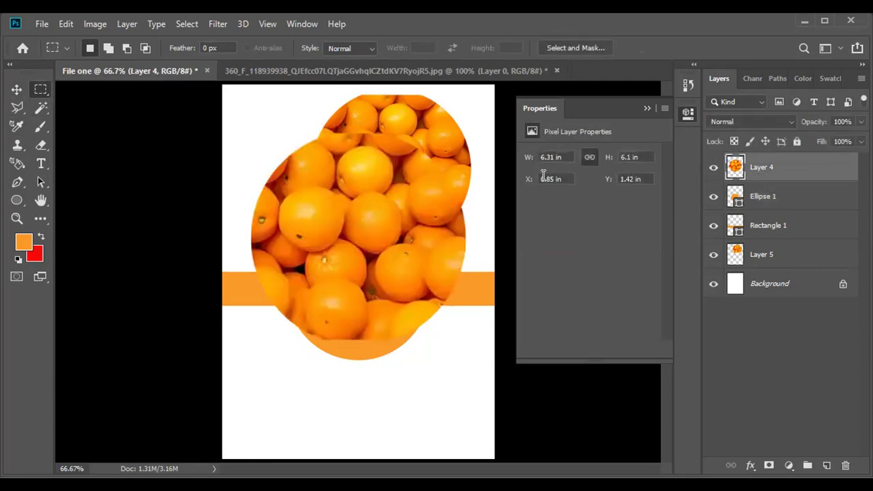
left_click_drag(709, 200, 713, 290)
left_click(715, 284)
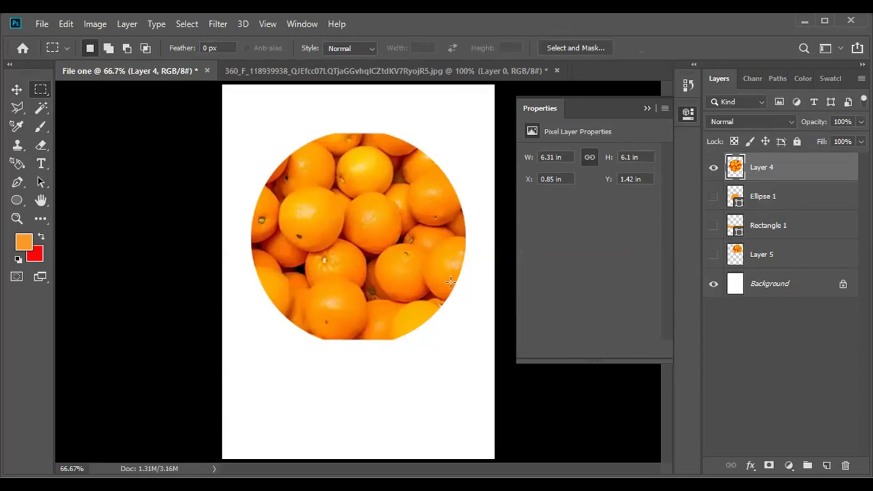
Step: Copy a rectangle about 5.67 × 2.86 in from the middle of the oranges cut-out to a new layer, and hide Layer 4
left_click_drag(452, 283, 455, 287)
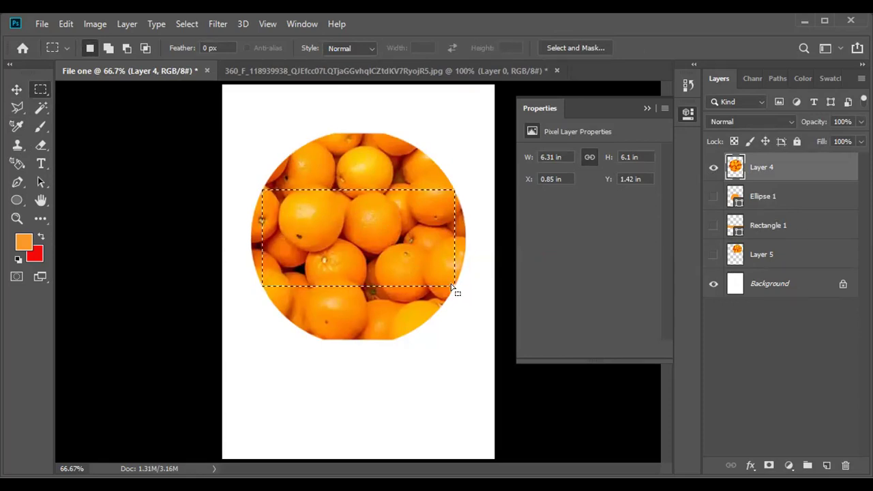
key("Delete")
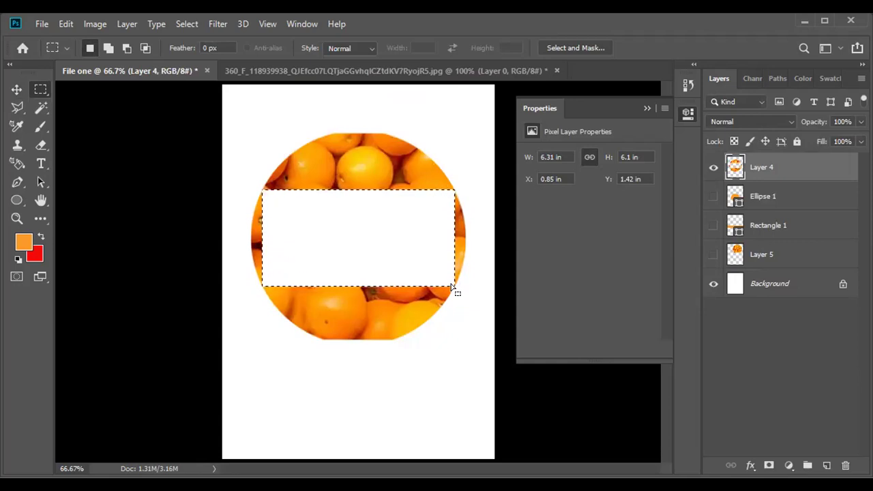
key("ctrl+z")
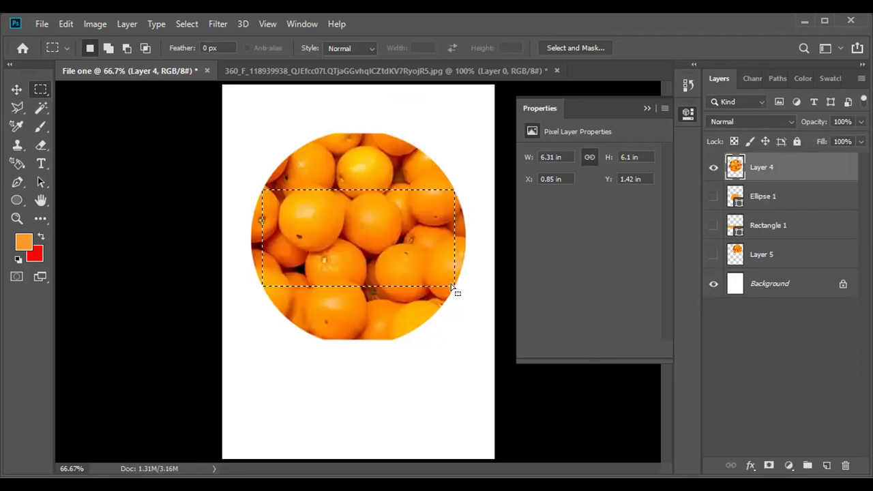
key("ctrl+j")
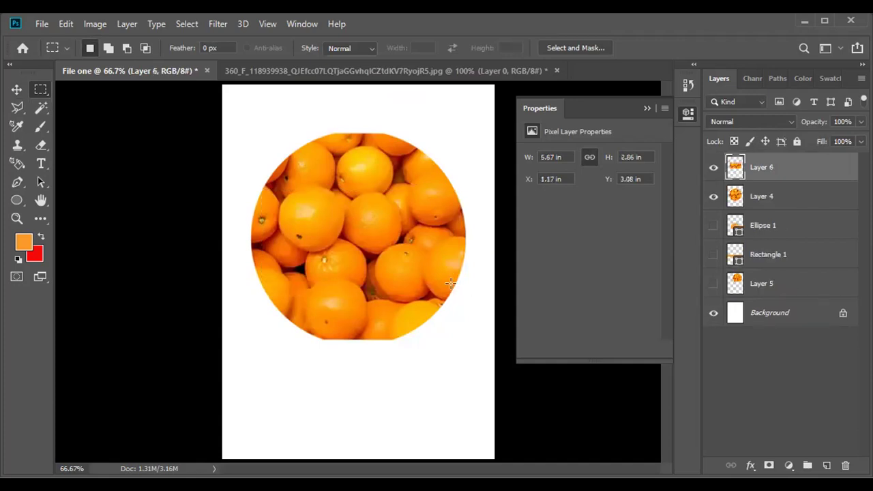
left_click(714, 197)
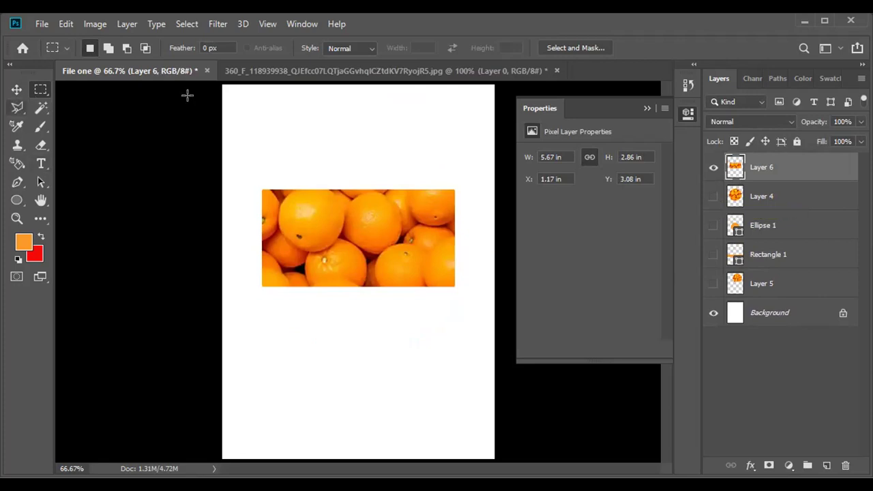
Step: Shrink the rectangular oranges copy to about 1.78 × 0.9 in at the page's upper edge, and delete its layer
left_click(17, 89)
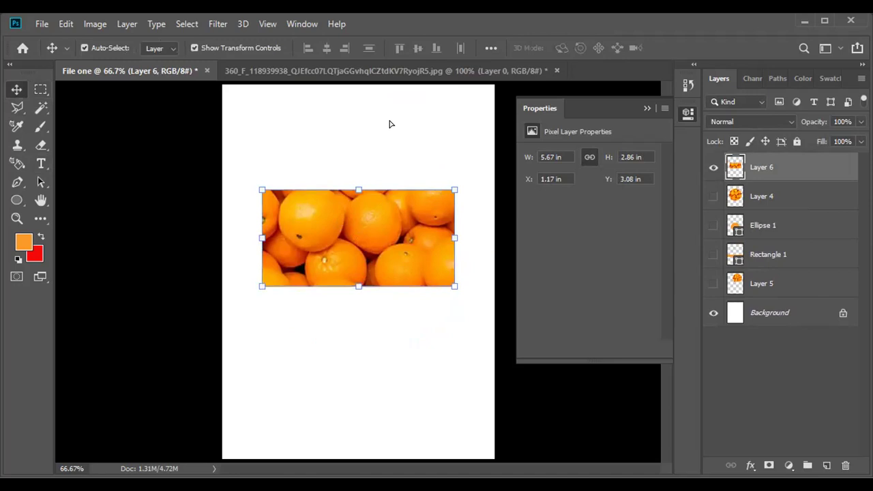
left_click_drag(361, 279, 370, 222)
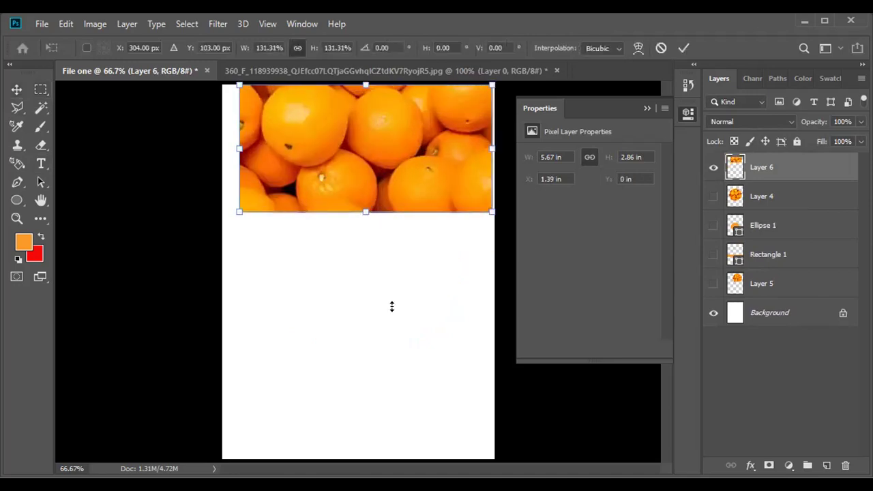
left_click_drag(366, 211, 365, 115)
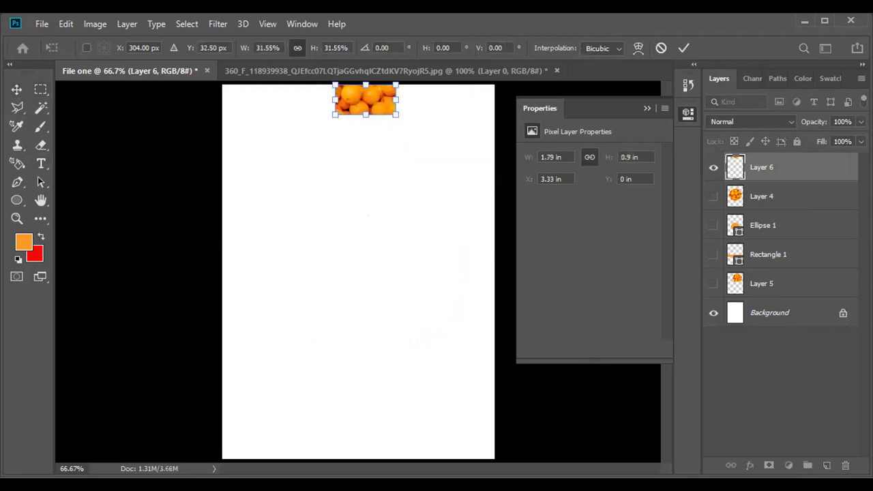
left_click(683, 47)
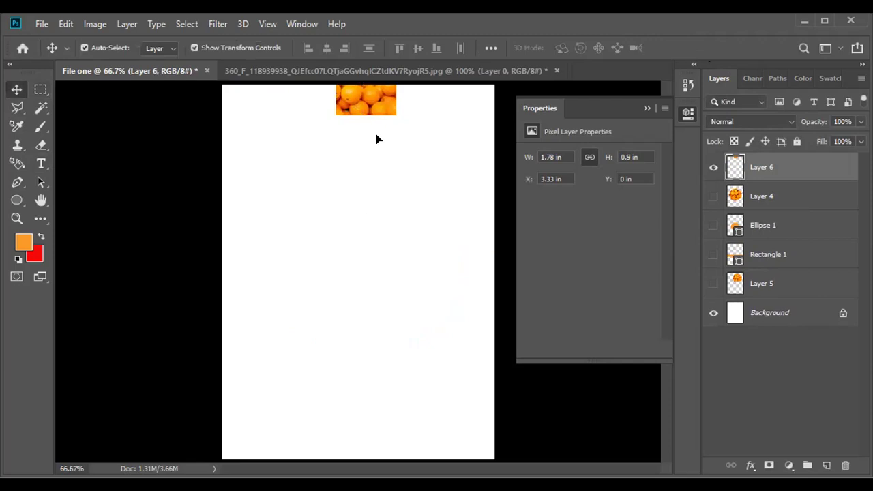
key("Delete")
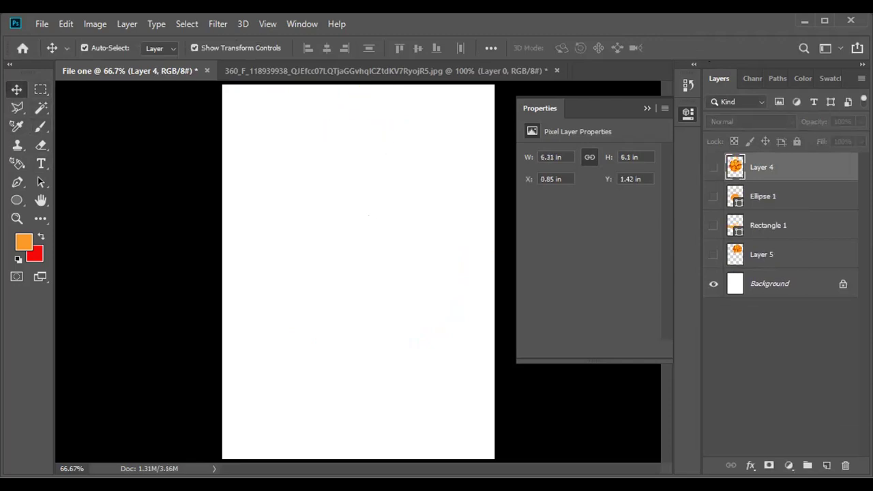
Step: Place the blue fish image pngimg.com - fish_PNG1160 across the full page width
left_click(19, 109)
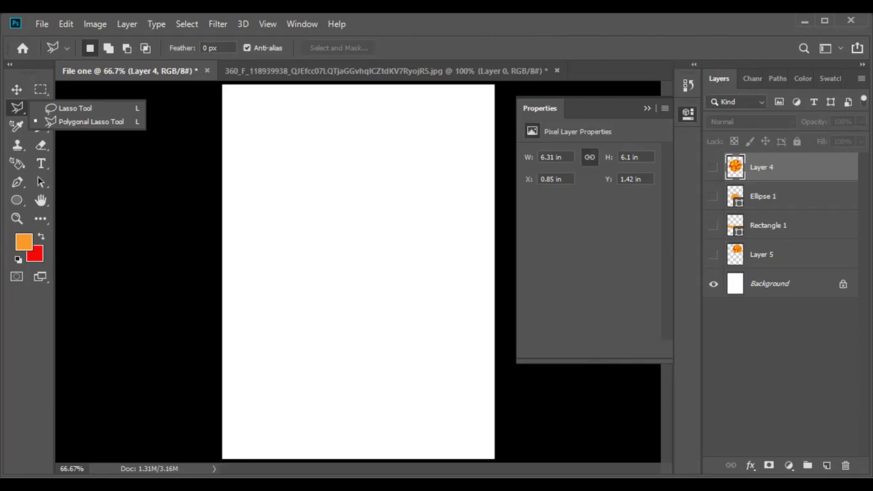
key("Escape")
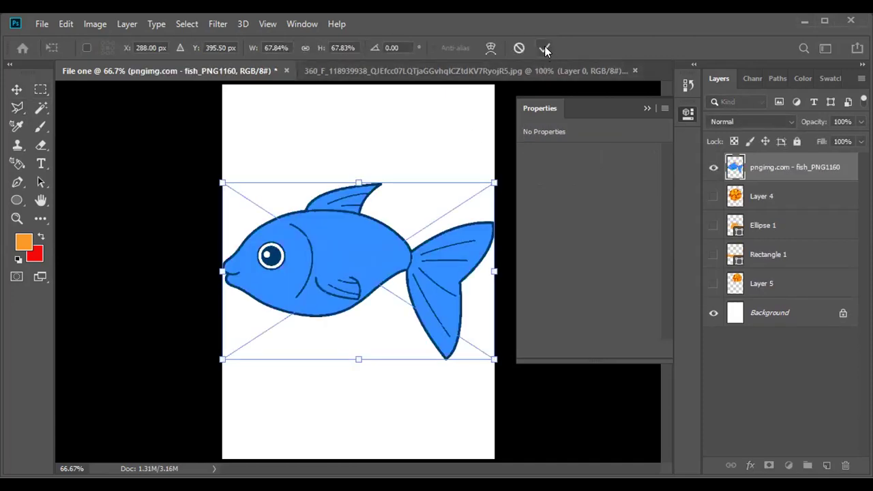
left_click(543, 48)
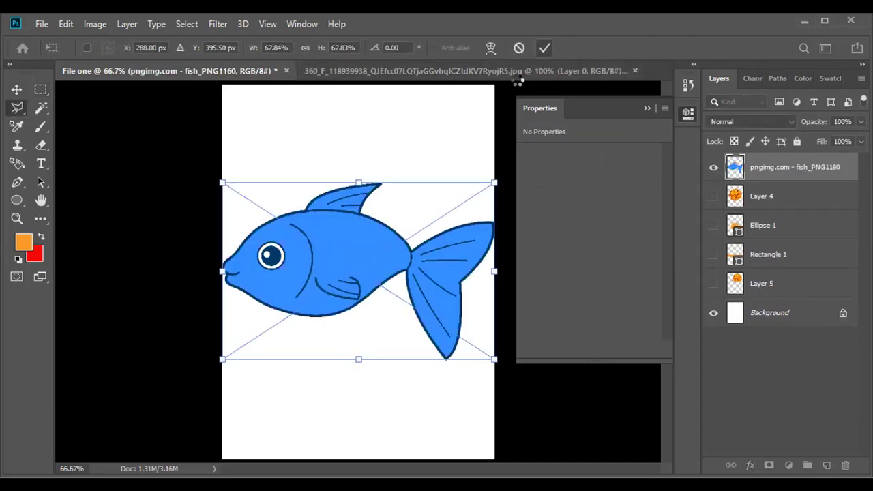
left_click(16, 88)
key("ctrl+h")
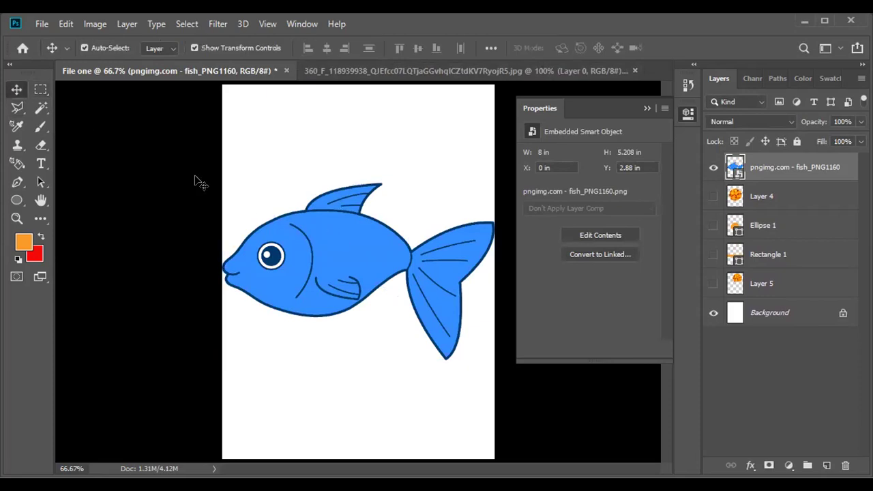
Step: Move the fish up the page and scale it down to about 58.4%, roughly 6.89 × 4.49 in
left_click_drag(198, 181, 197, 144)
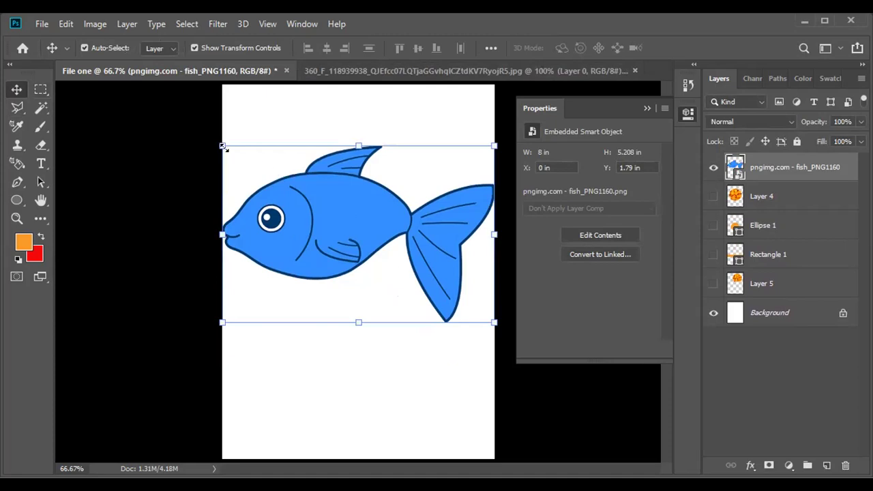
key("ctrl+t")
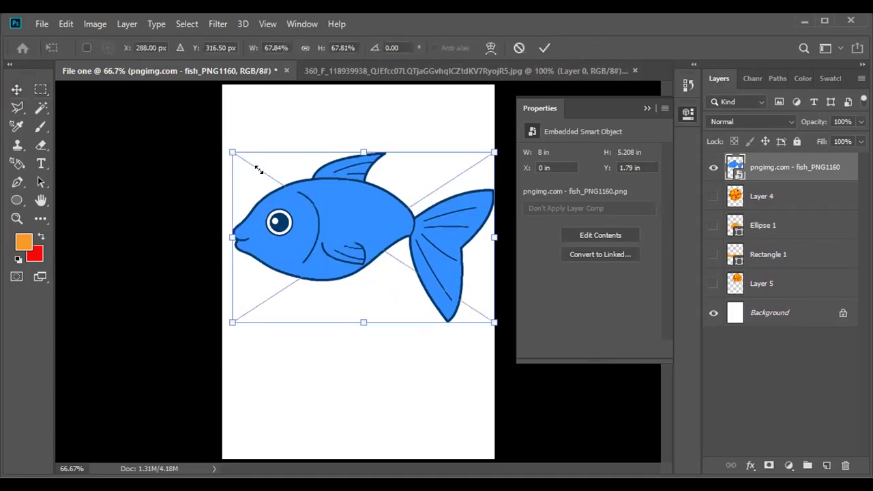
key("ctrl+z")
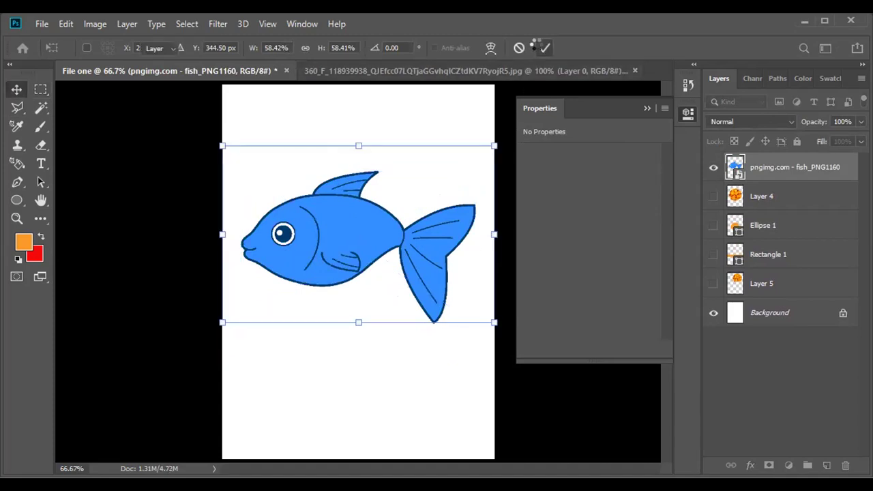
left_click(541, 49)
Step: Select the fish's head with the Polygonal Lasso tool, from the mouth to just behind the gill line
left_click(15, 109)
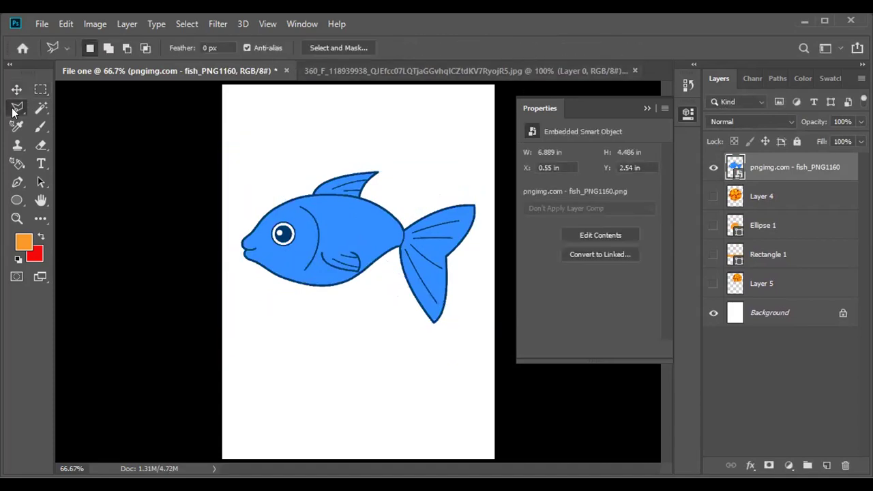
right_click(14, 112)
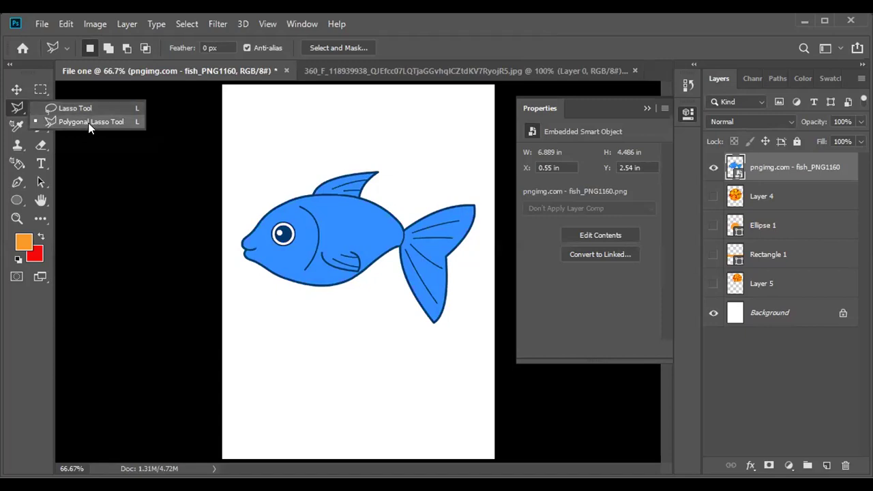
left_click(91, 121)
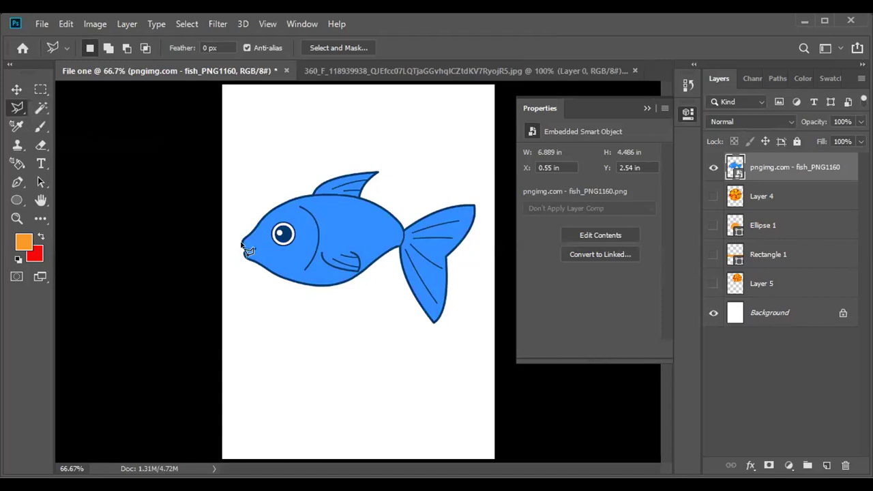
left_click(244, 240)
left_click(264, 215)
left_click(310, 196)
left_click(315, 286)
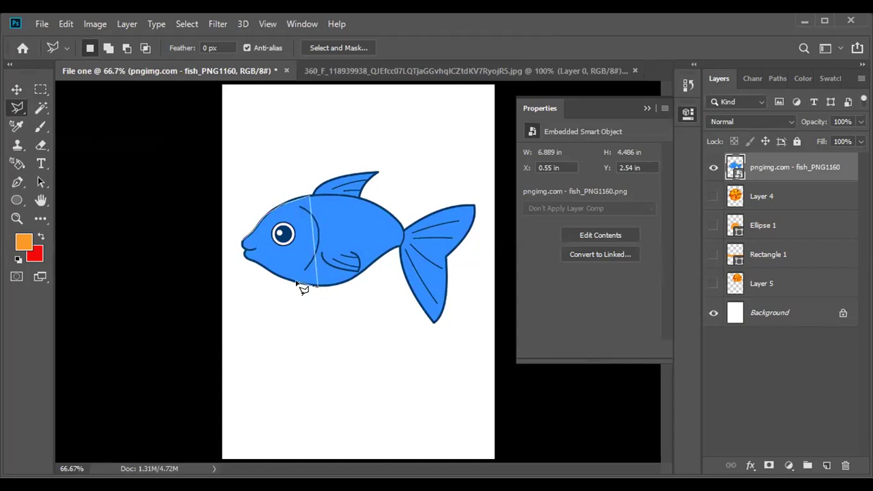
left_click(279, 275)
double_click(243, 245)
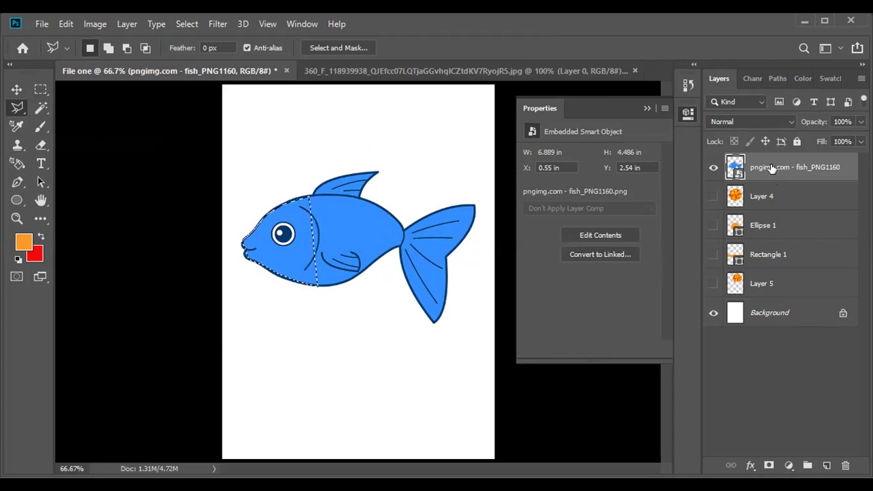
Step: Copy the selected fish head to a new layer and hide the original fish layer
key("ctrl+j")
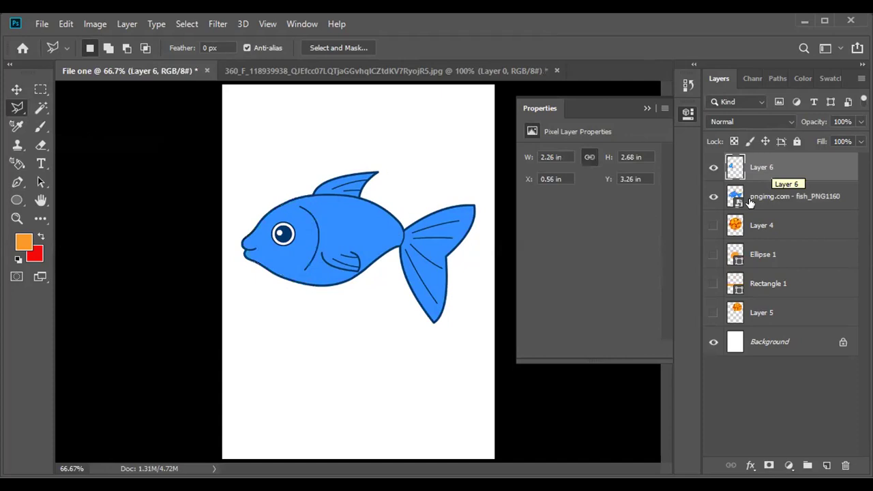
left_click(712, 197)
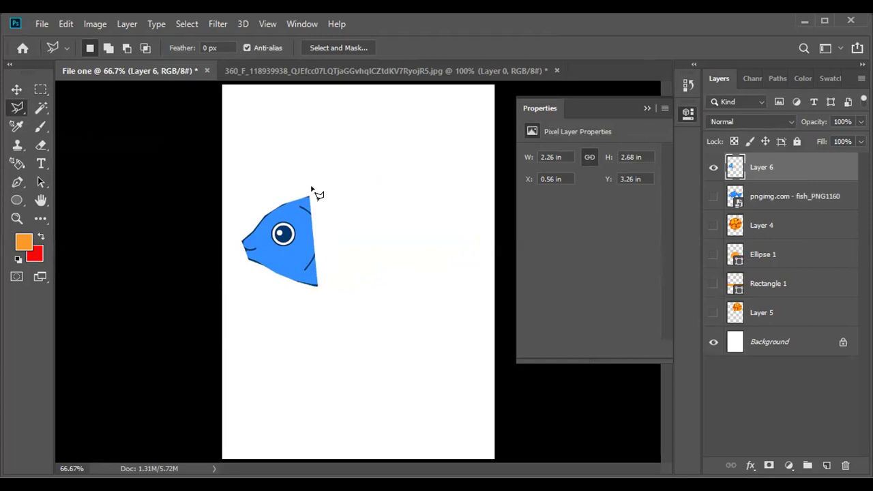
Step: Place the open-book photo 8.PNG across the page and hide the fish head layer
right_click(20, 113)
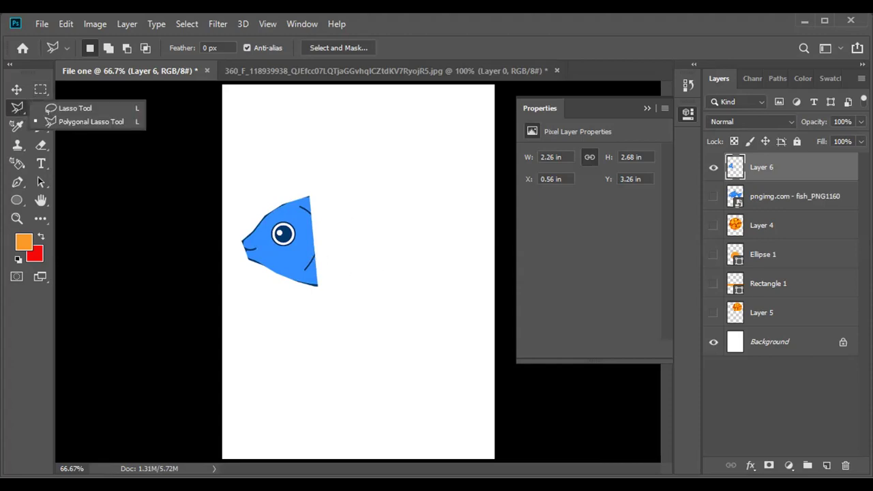
key("Escape")
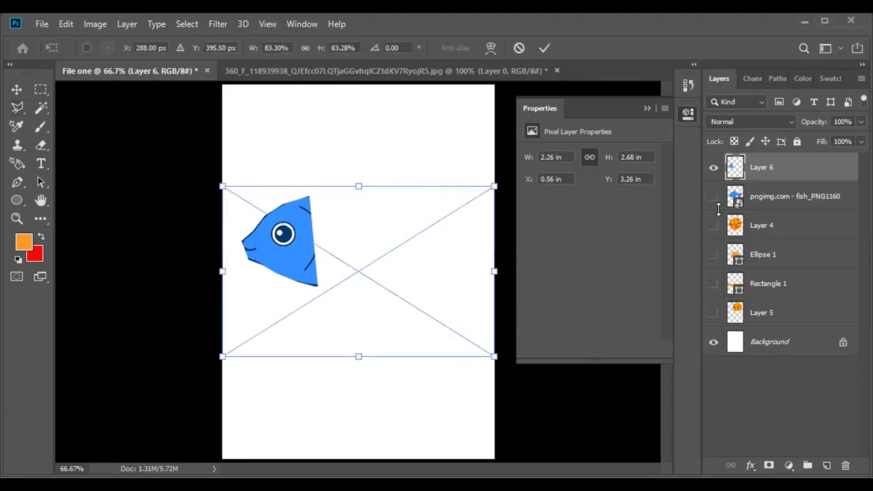
key("Return")
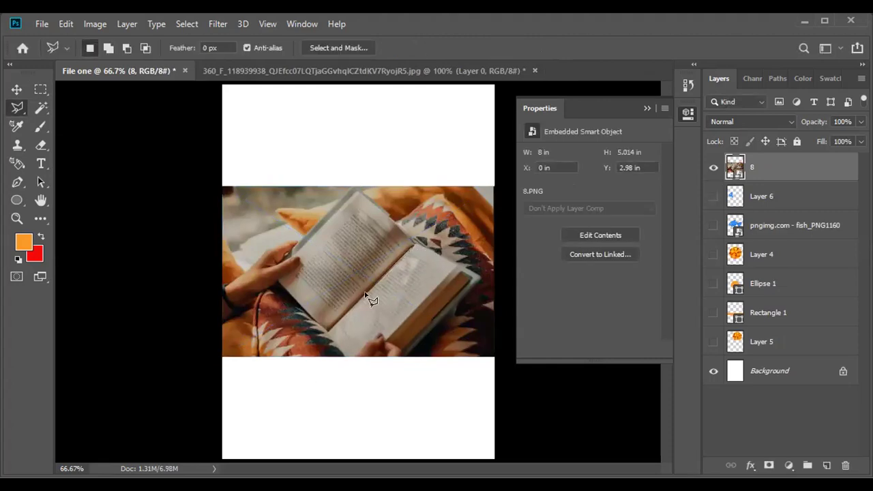
Step: Select the open book's left page with the Polygonal Lasso tool
left_click(328, 333)
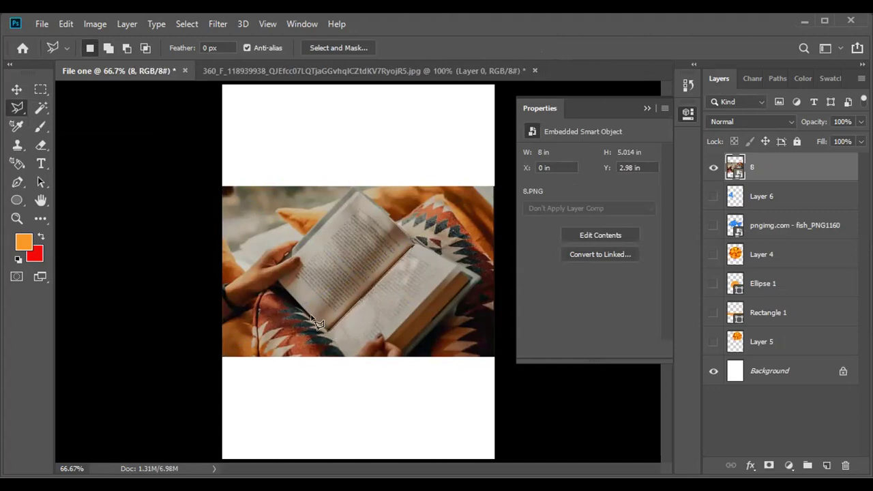
left_click(276, 279)
left_click(295, 255)
double_click(412, 245)
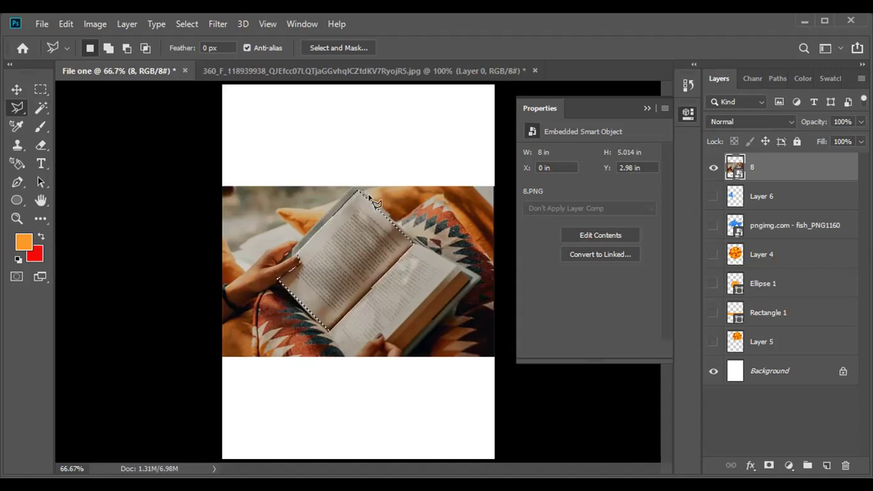
Step: Reselect the open book's left page with the Polygonal Lasso tool, cutting around the thumb
left_click(423, 250)
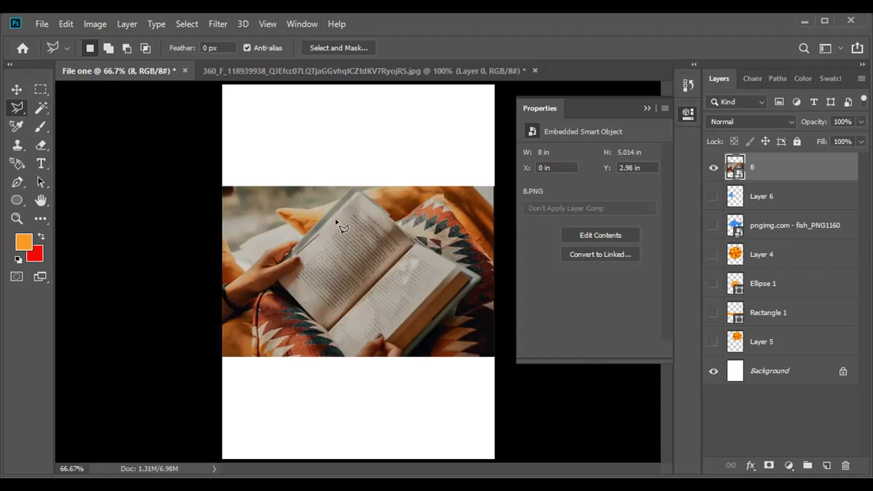
left_click(362, 193)
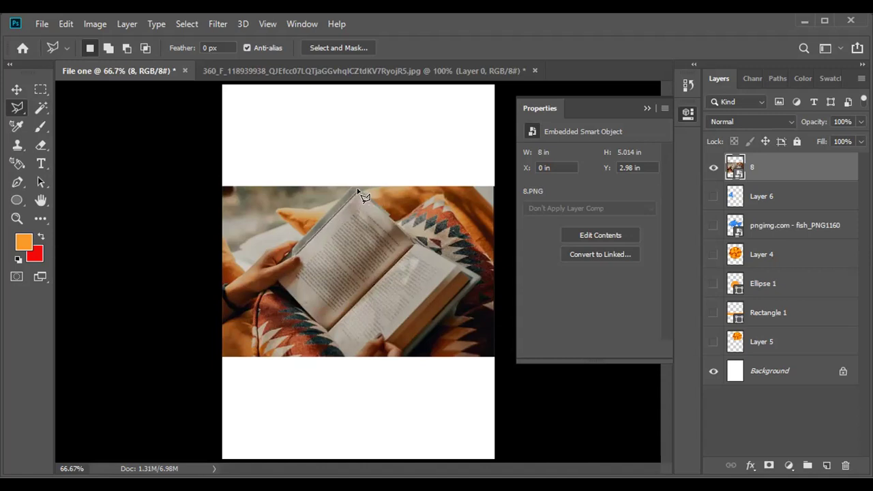
left_click(415, 243)
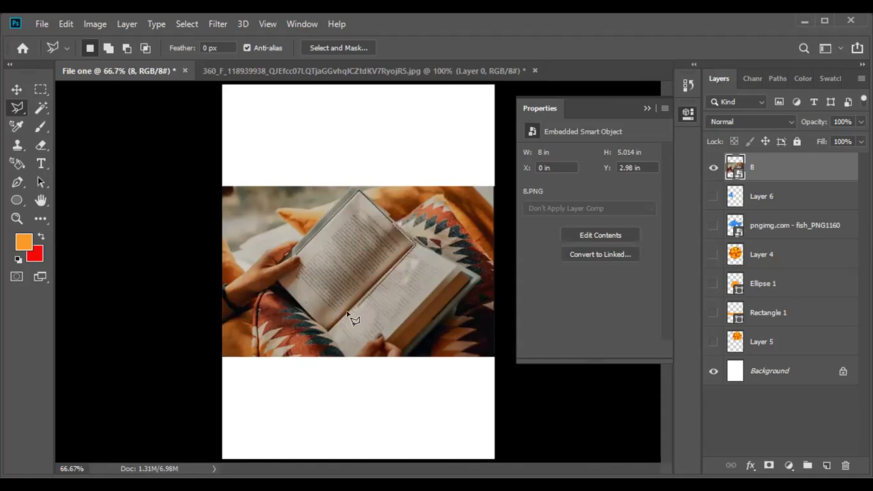
left_click(329, 334)
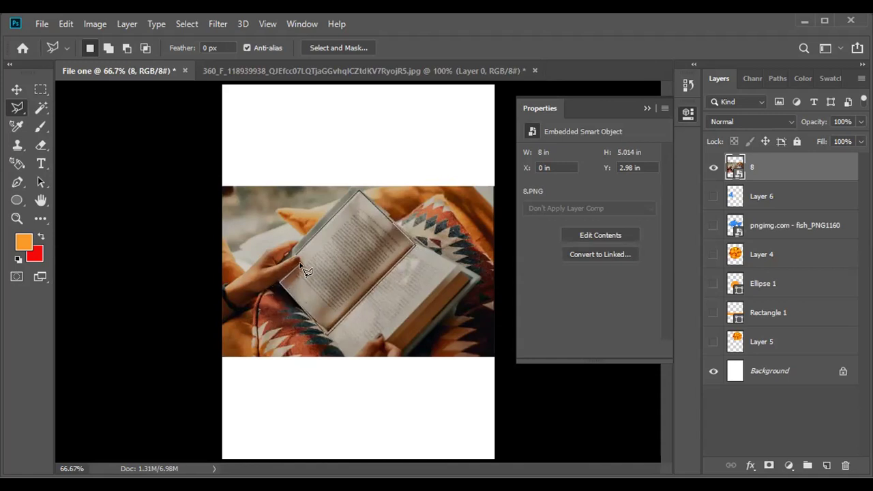
double_click(298, 257)
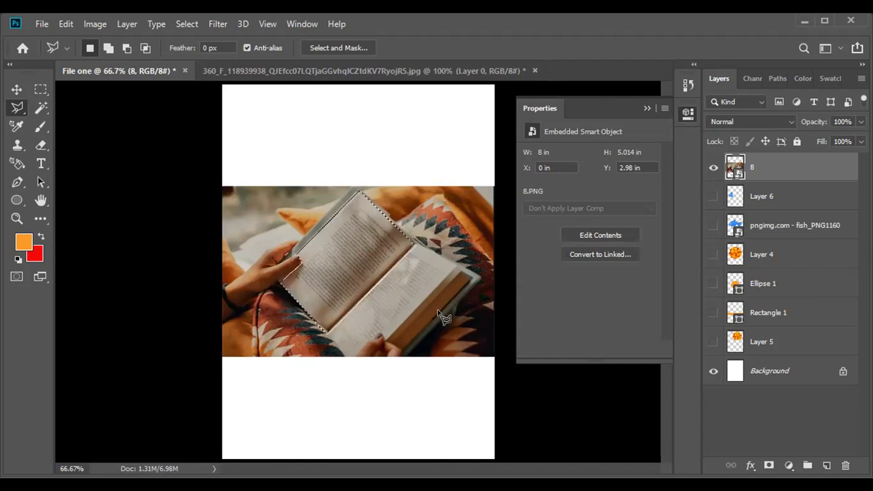
Step: Copy the selected book page to a new layer and hide the open-book photo layer
key("ctrl+j")
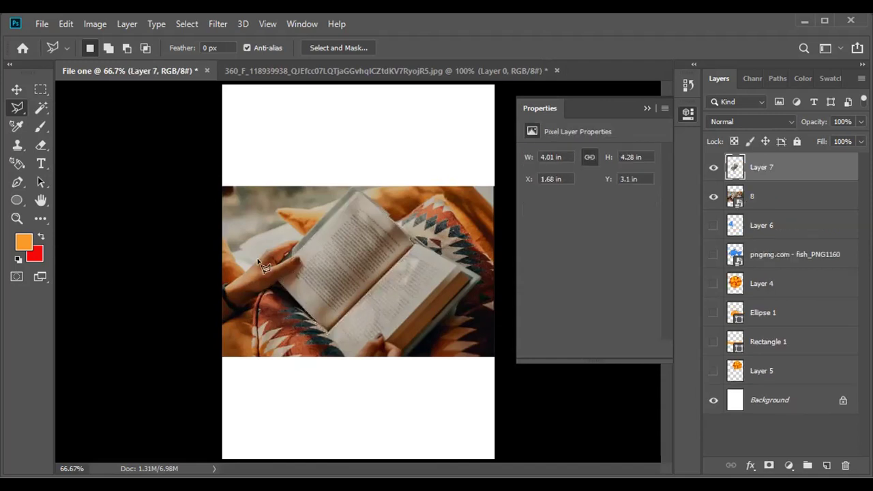
left_click(713, 196)
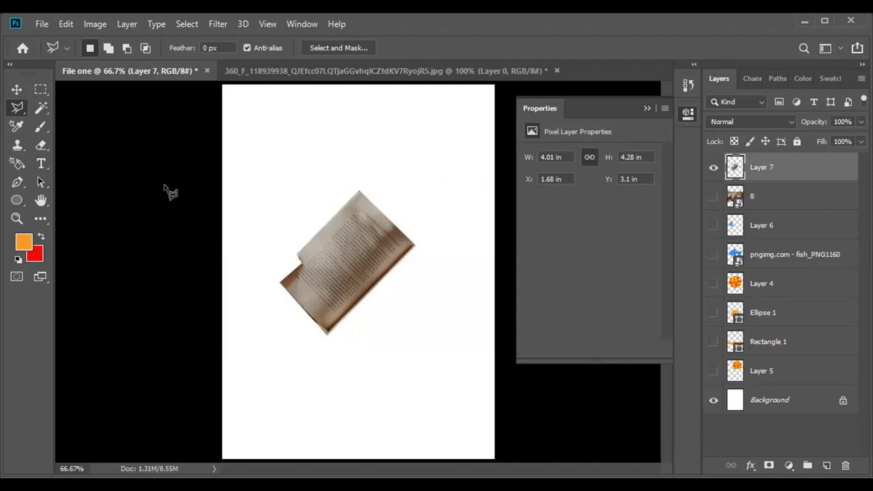
Step: Move the copied page up the canvas and transform it, rotating it upright and enlarging it to about 158%
left_click(16, 89)
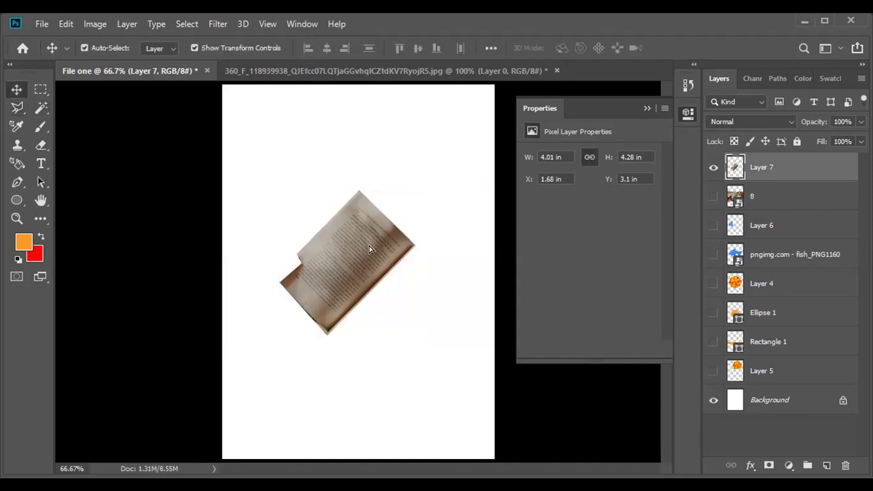
left_click_drag(352, 271, 337, 212)
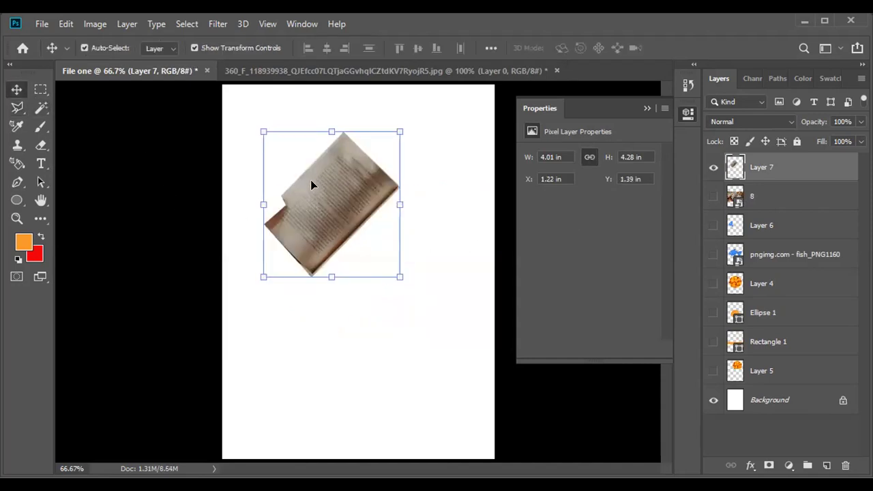
left_click_drag(411, 285, 438, 279)
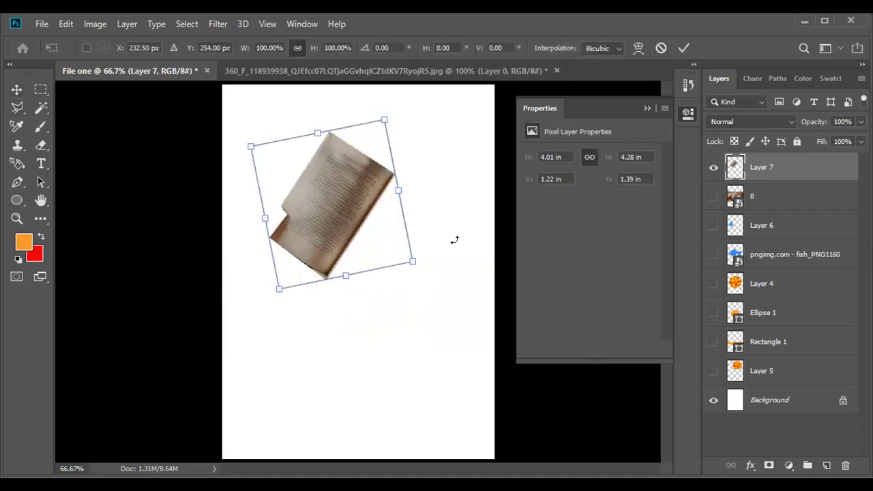
left_click_drag(345, 304, 329, 322)
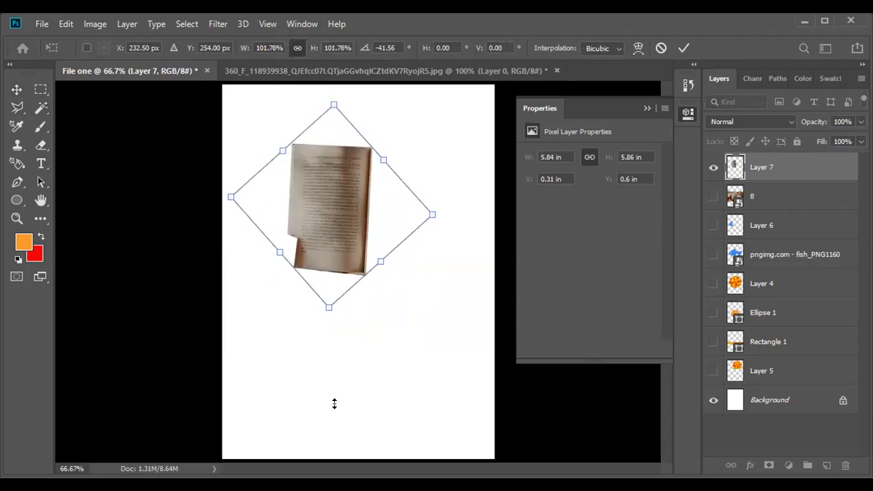
left_click_drag(381, 261, 429, 321)
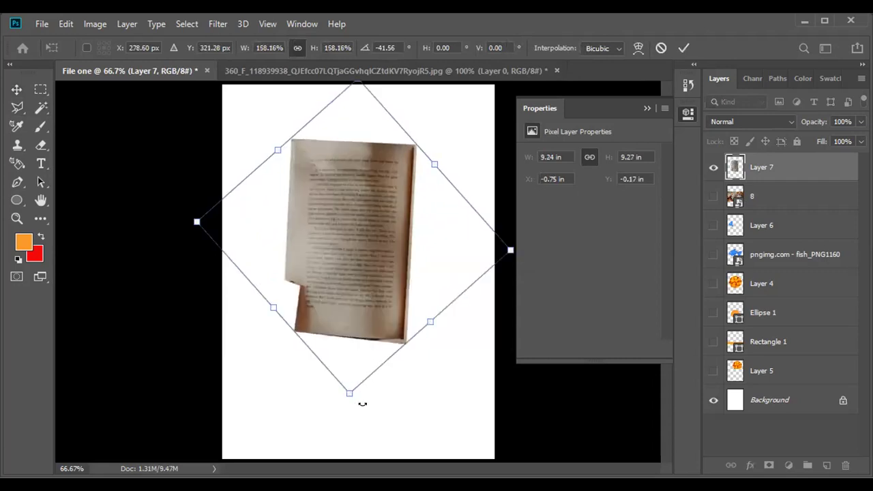
left_click(686, 45)
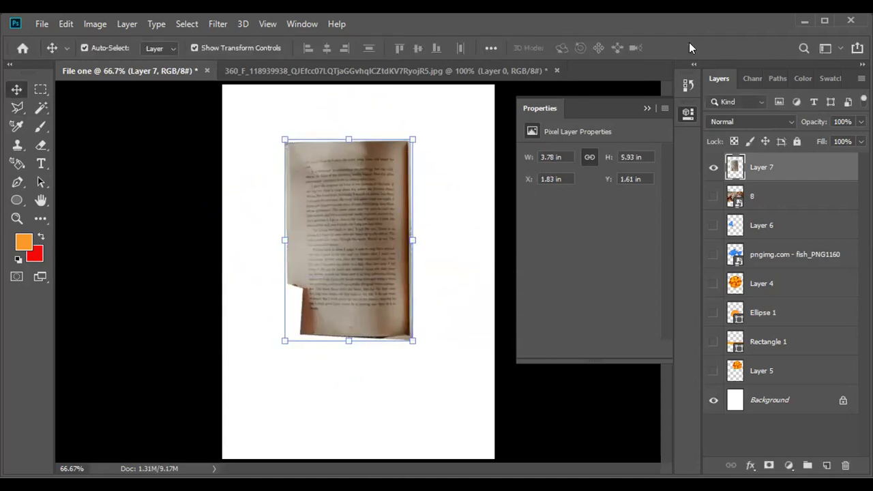
Step: Draw a freehand Lasso selection across the page's top edge and deselect it
left_click(15, 112)
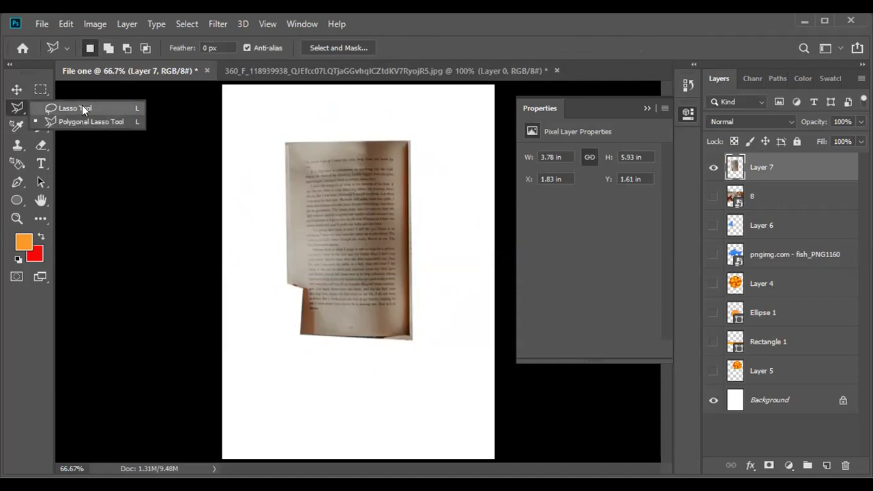
left_click(82, 108)
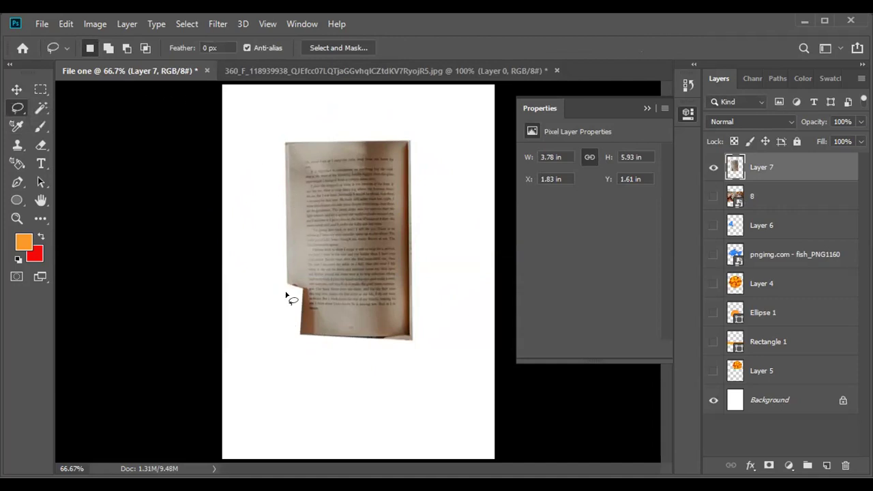
left_click_drag(336, 135, 415, 149)
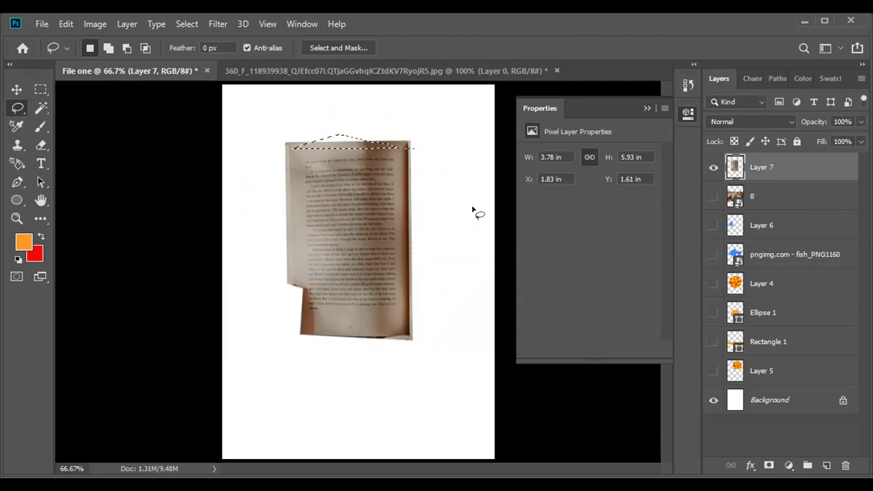
key("Delete")
key("ctrl+d")
Step: Hide the copied page layer and show the original fish layer as the active layer
left_click(713, 168)
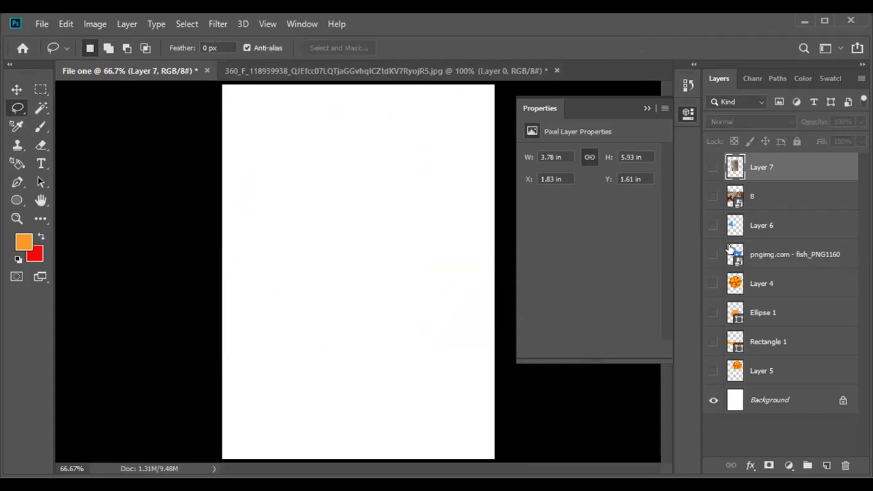
left_click(767, 256)
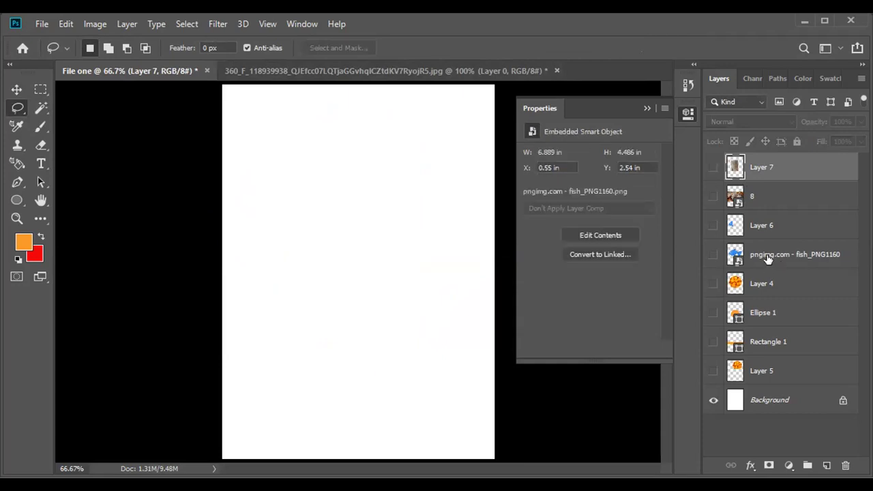
left_click(713, 254)
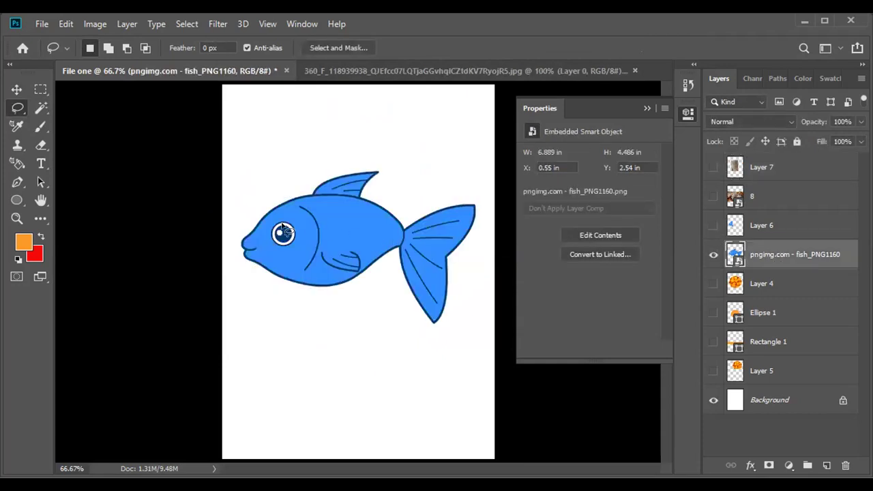
Step: Copy the whole fish, traced freehand with the Lasso tool, to a new layer and hide the original fish layer
mouse_move(240, 242)
left_mouse_down()
mouse_move(277, 207)
mouse_move(380, 173)
mouse_move(365, 202)
mouse_move(402, 227)
mouse_move(402, 243)
mouse_move(383, 259)
mouse_move(329, 288)
mouse_move(258, 270)
mouse_move(241, 250)
left_mouse_up()
mouse_move(237, 245)
left_mouse_down()
mouse_move(268, 207)
mouse_move(298, 200)
mouse_move(310, 198)
mouse_move(322, 230)
mouse_move(462, 197)
mouse_move(469, 253)
mouse_move(446, 316)
mouse_move(428, 327)
mouse_move(405, 286)
mouse_move(403, 244)
left_mouse_up()
left_click_drag(468, 262, 437, 277)
key("ctrl+j")
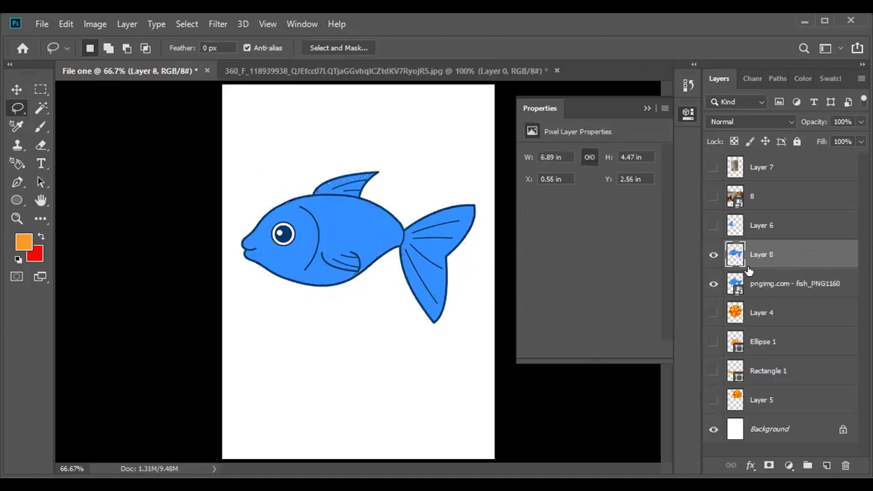
left_click(713, 283)
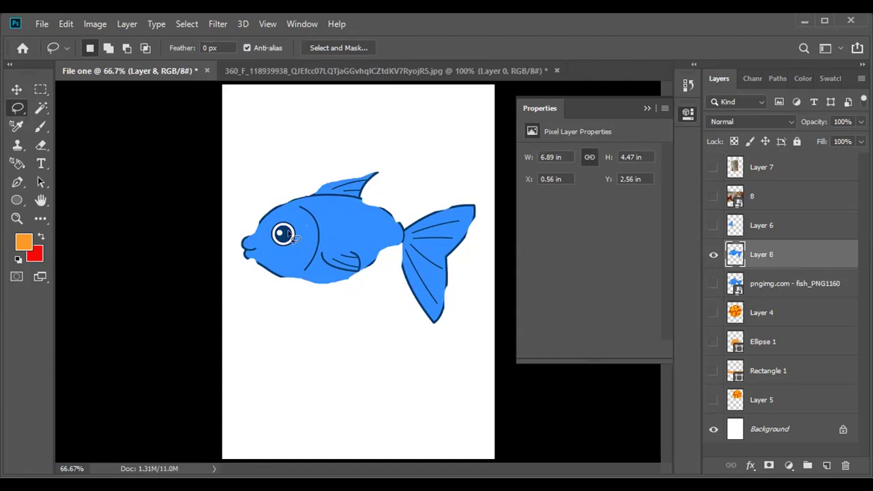
right_click(19, 111)
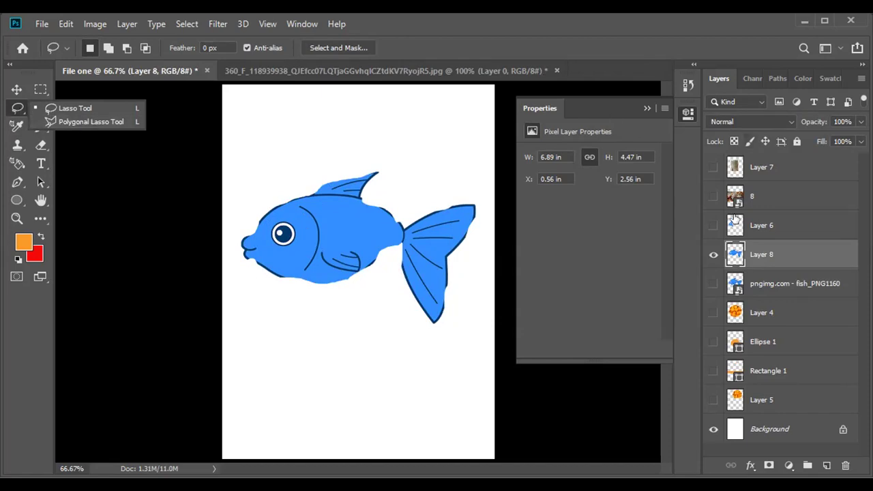
left_click(716, 255)
left_click(716, 255)
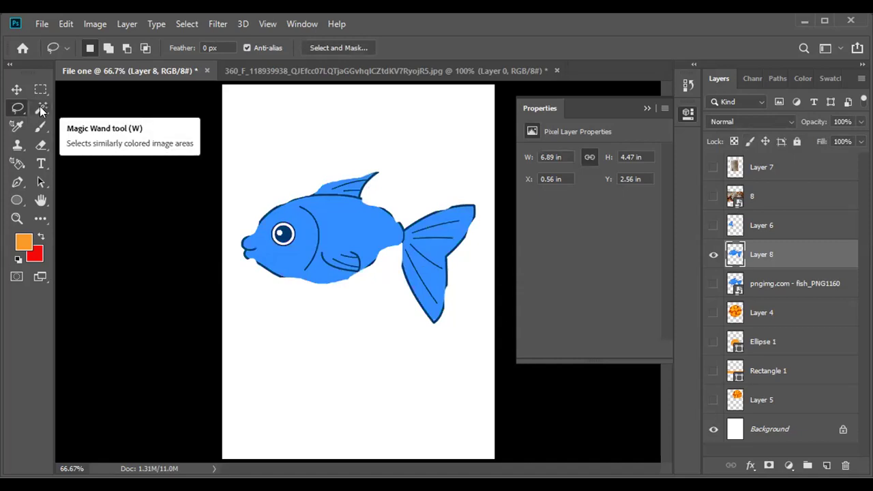
Step: Hide the lassoed fish copy and show the original fish layer as the active layer
left_click(713, 254)
left_click(729, 292)
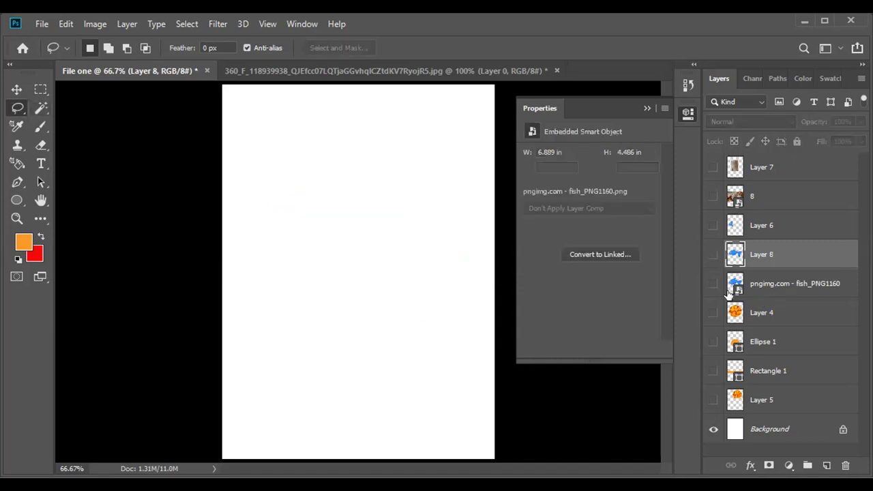
left_click(713, 283)
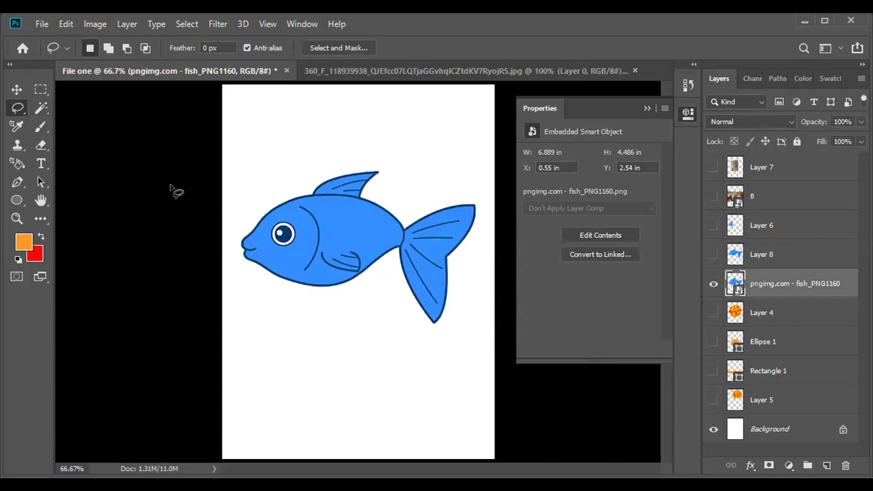
Step: Select the fish's blue body with the Magic Wand tool and add the blue tail to the selection
left_click(42, 107)
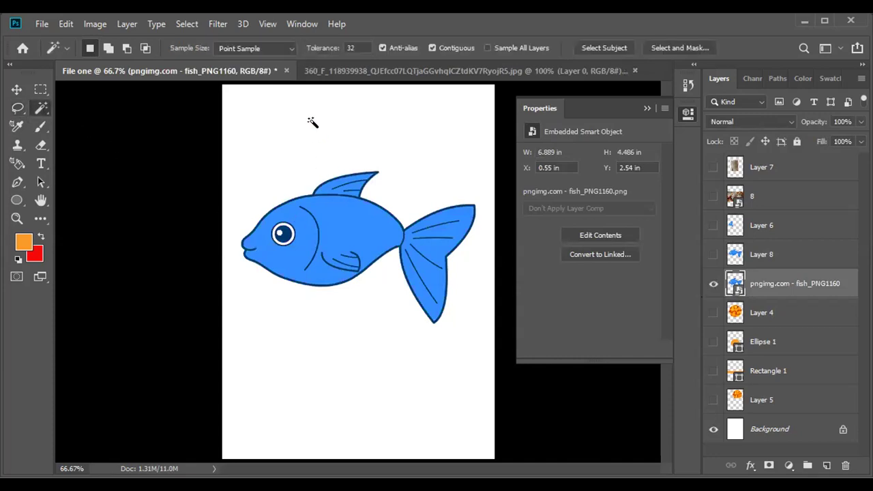
left_click(353, 215)
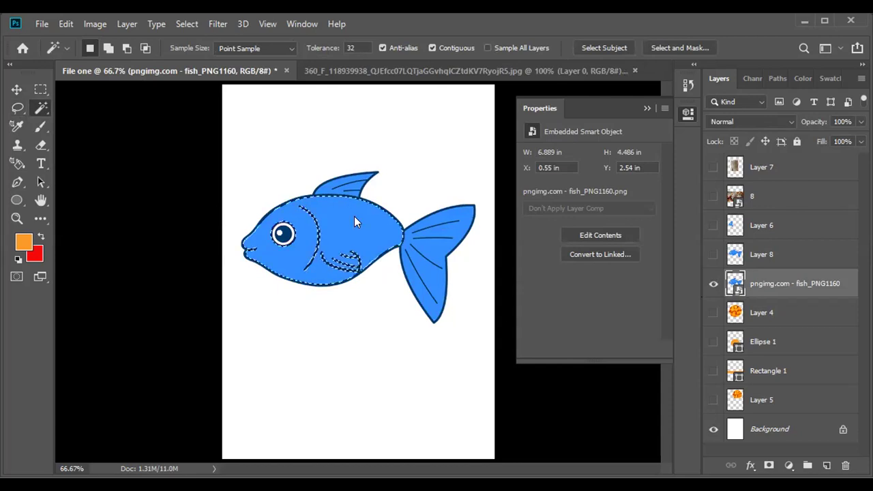
left_click(108, 48)
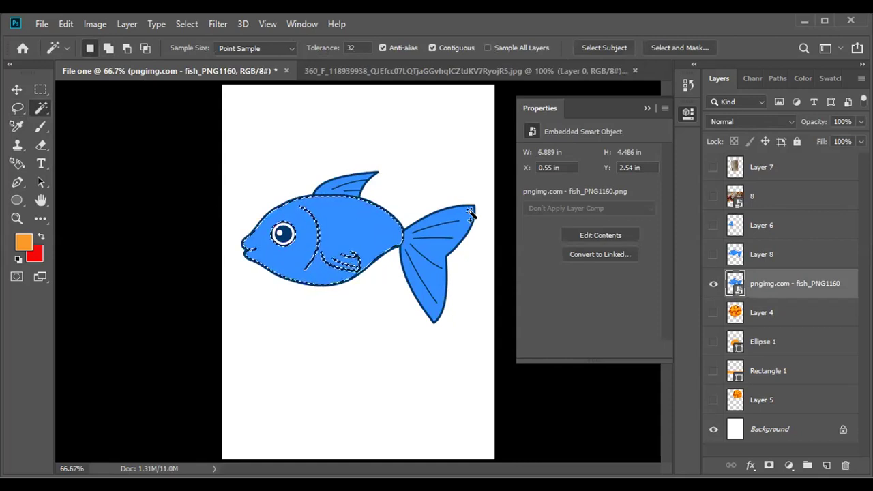
left_click(470, 216)
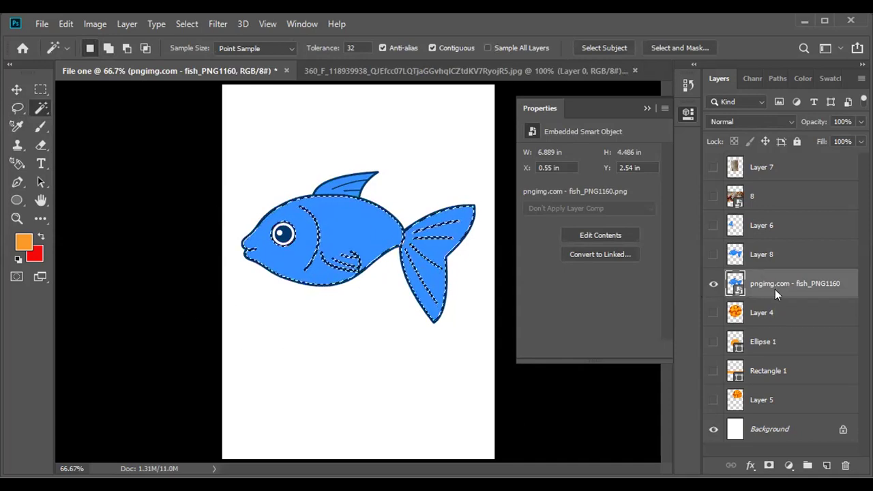
Step: Rasterize the original fish smart object layer
right_click(758, 283)
left_click(641, 228)
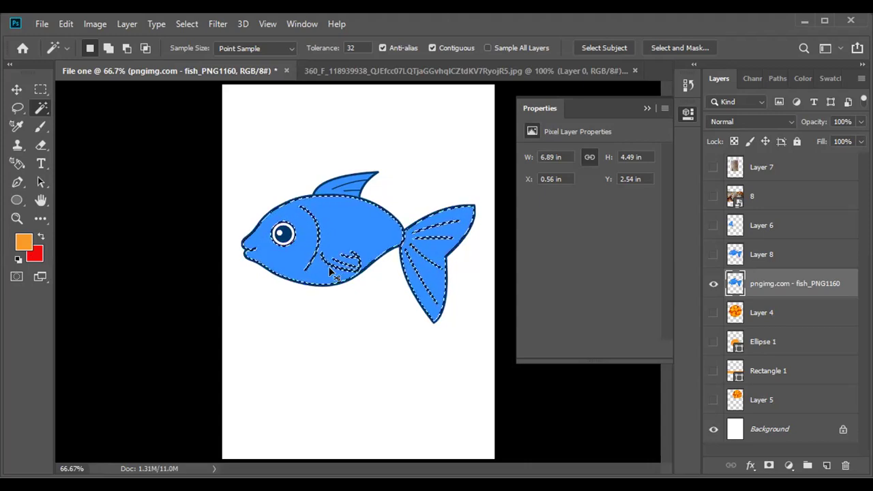
Step: Fill the selected body and tail with the red background color, refill them with the orange foreground color, and deselect
key("ctrl+BackSpace")
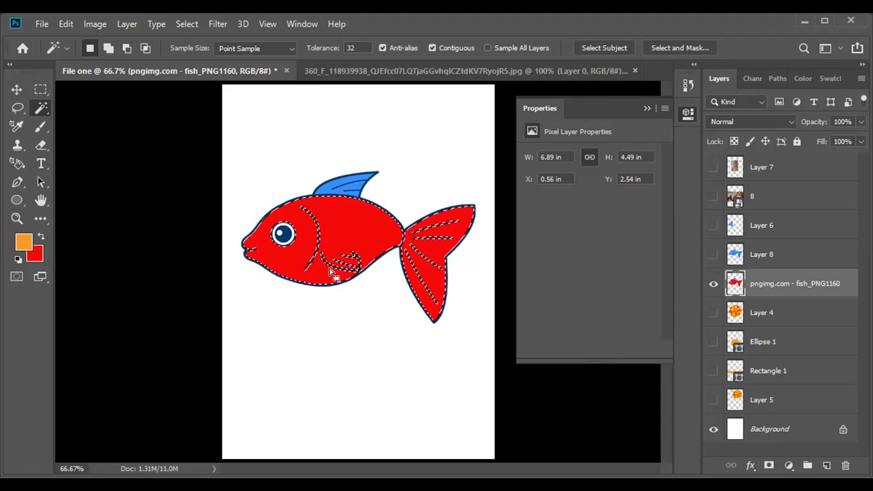
key("alt+BackSpace")
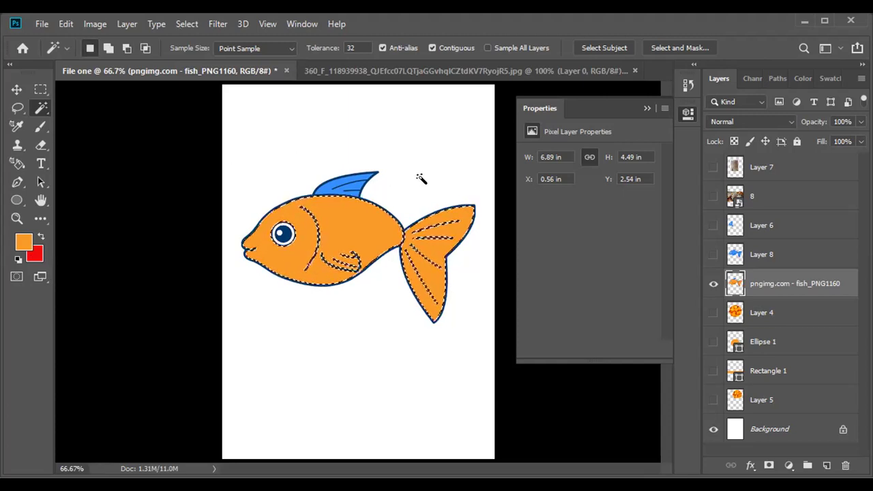
key("ctrl+d")
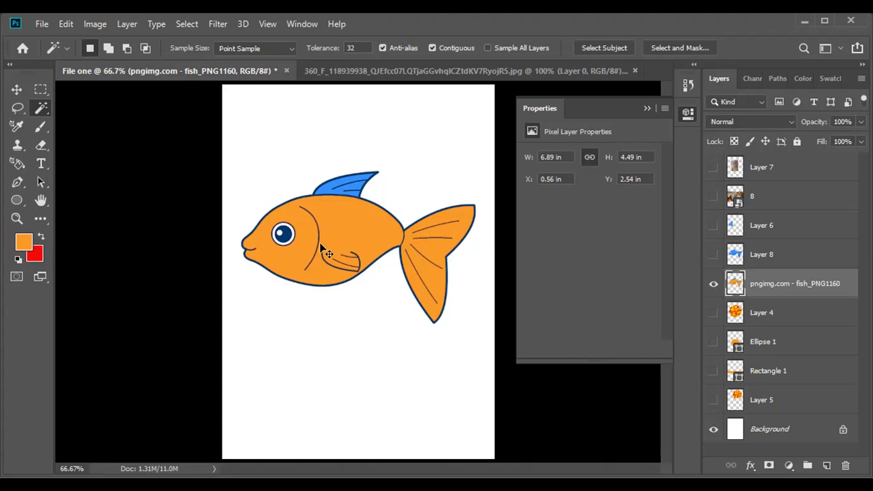
Step: Load the fish layer's outline as a selection and set the foreground color to green 16ec11
left_click(735, 283, "ctrl")
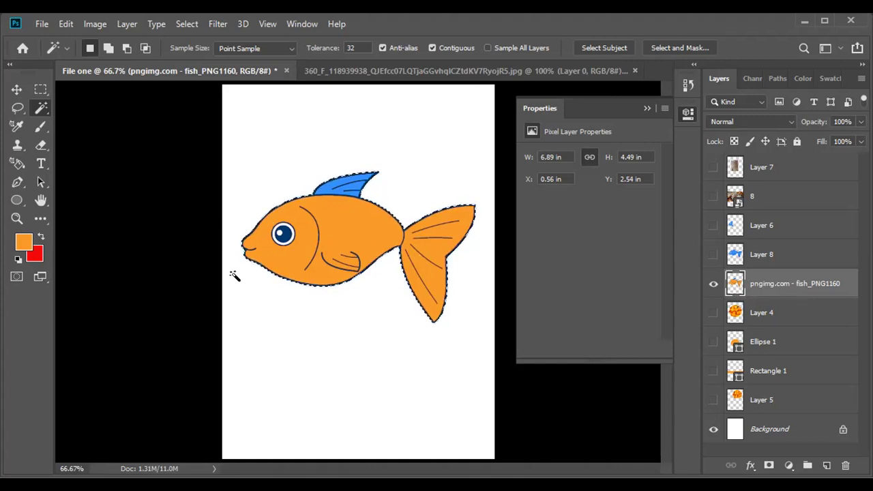
left_click(24, 242)
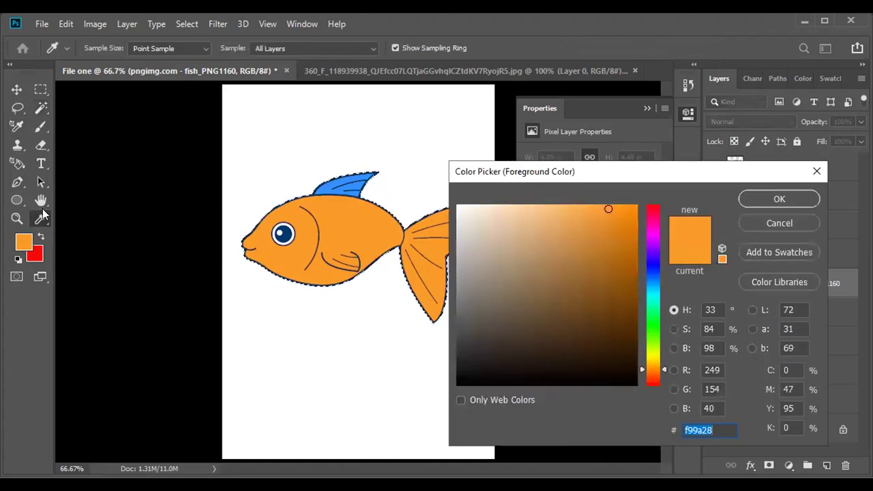
left_click(604, 376)
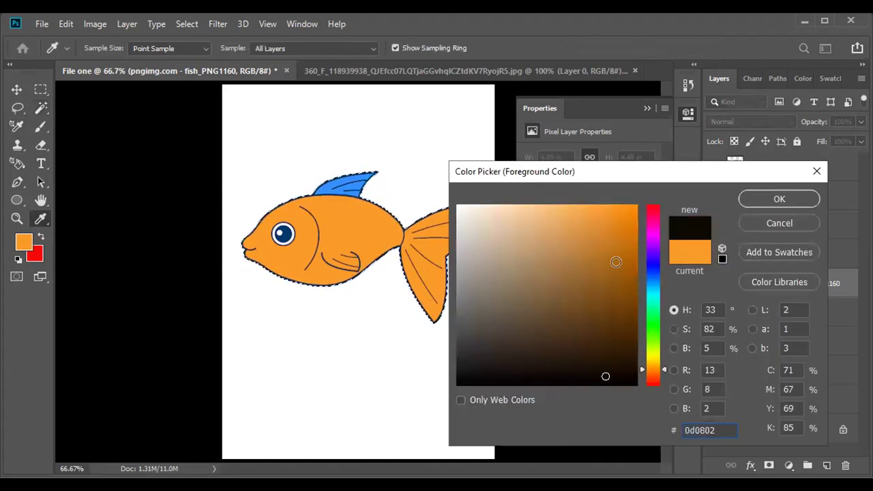
left_click_drag(653, 251, 653, 326)
left_click(624, 218)
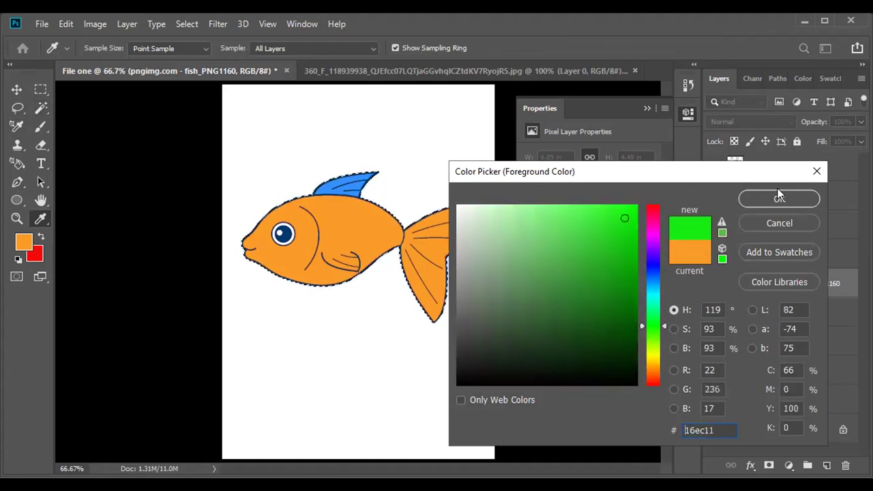
left_click(778, 198)
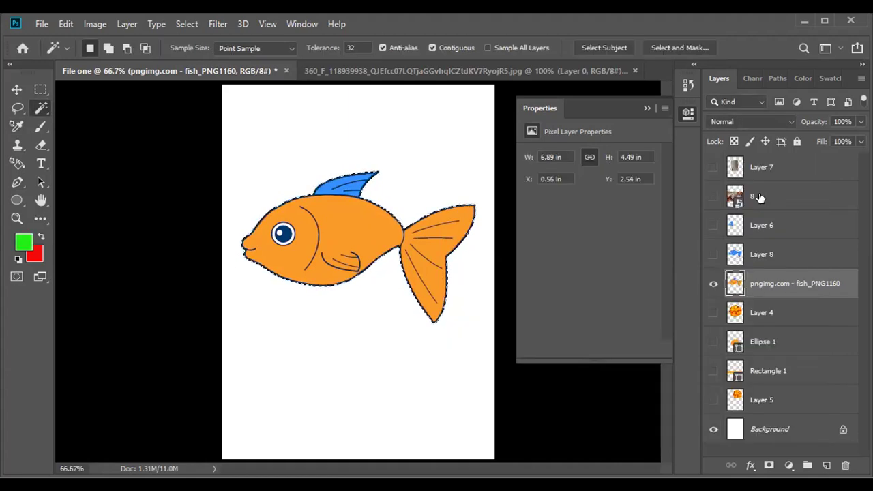
Step: Set the background color to cyan 08ebf3
left_click(34, 258)
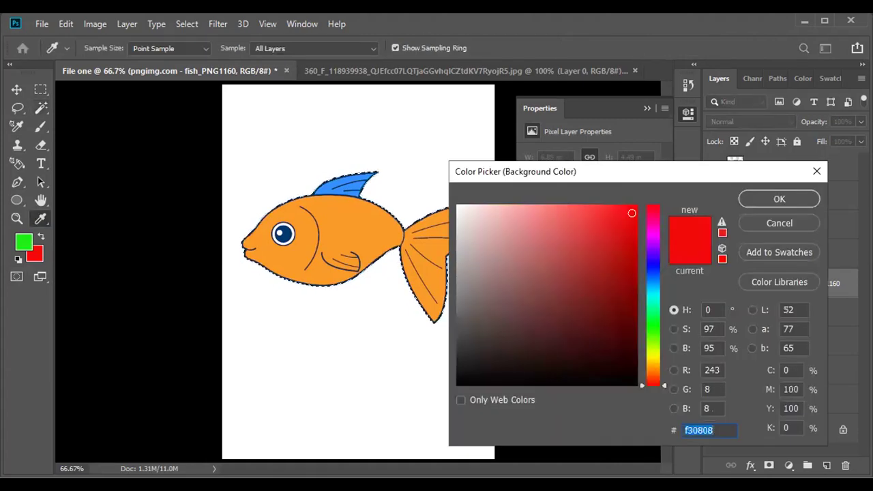
left_click(656, 293)
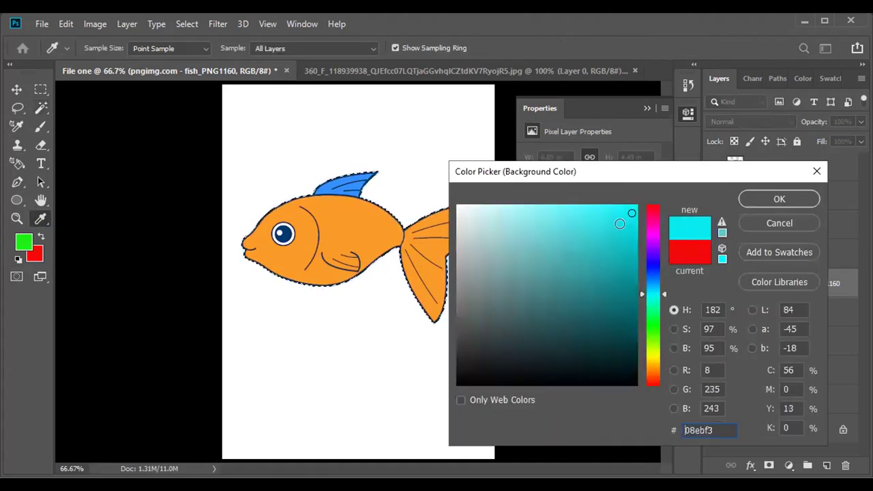
left_click(771, 200)
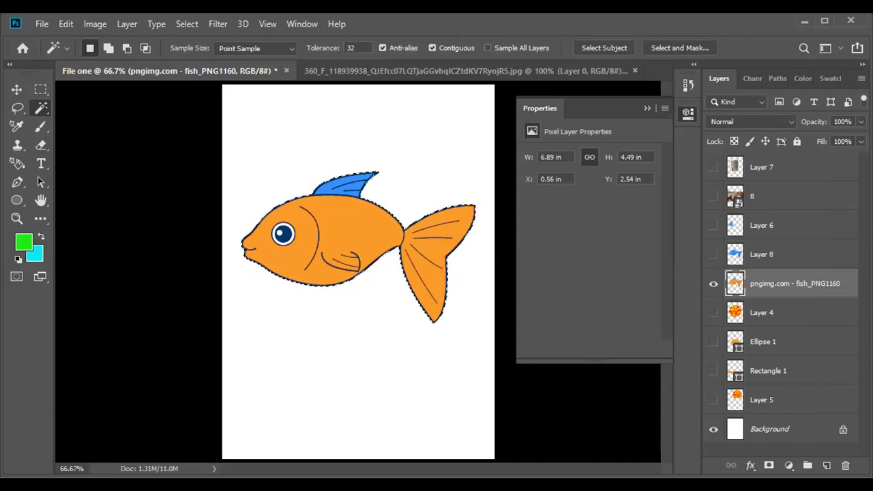
Step: Fill the whole fish selection with the cyan background color, and refill it with the green foreground color
key("ctrl+BackSpace")
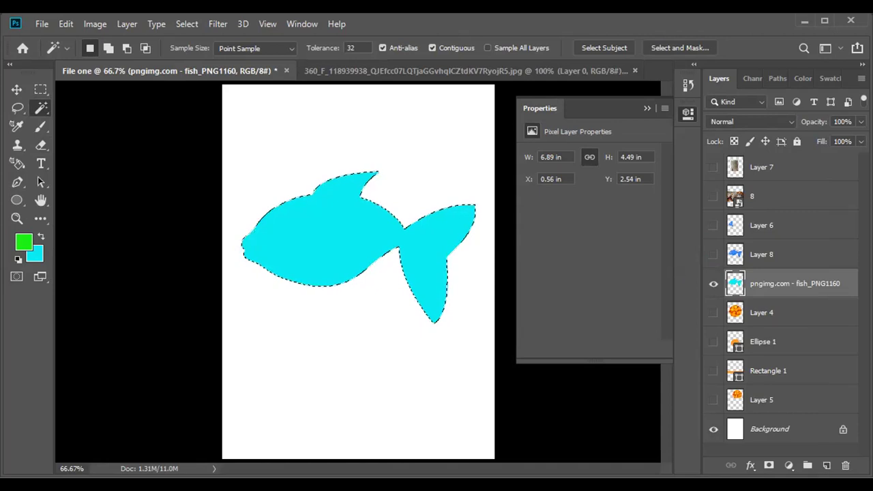
key("alt+BackSpace")
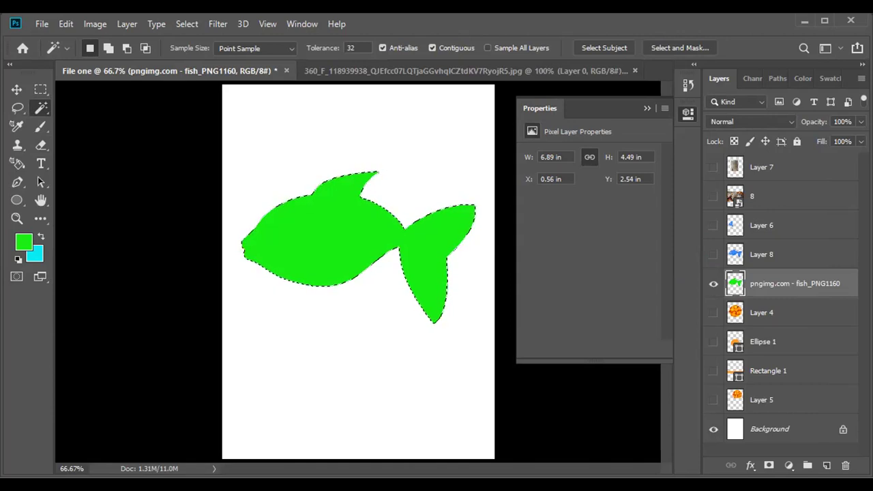
Step: Copy the selected green fish onto a new layer
key("ctrl+j")
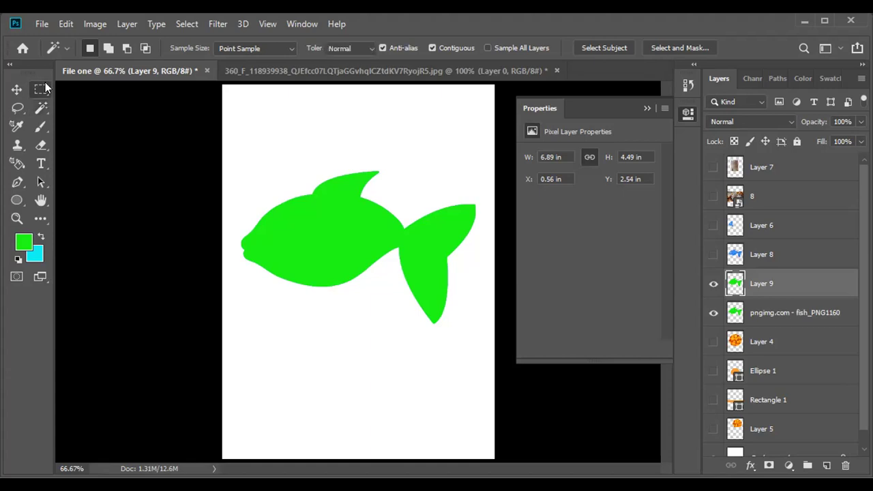
left_click_drag(40, 89, 72, 90)
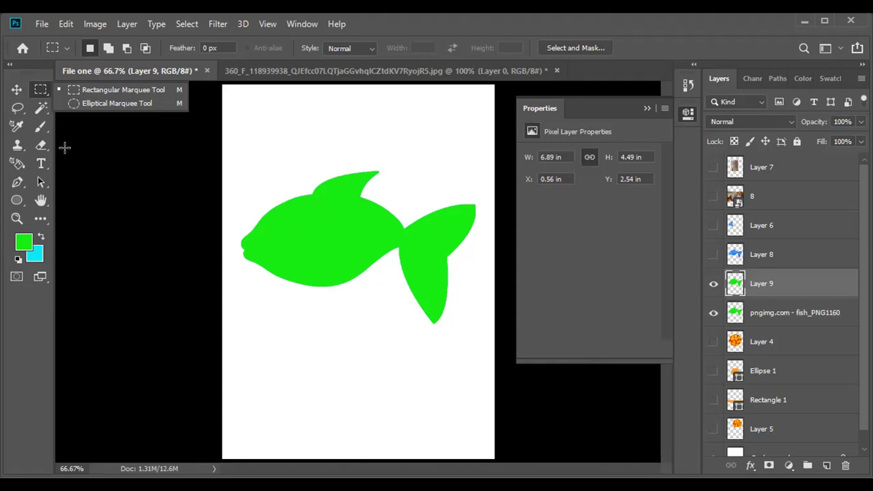
left_click(40, 111)
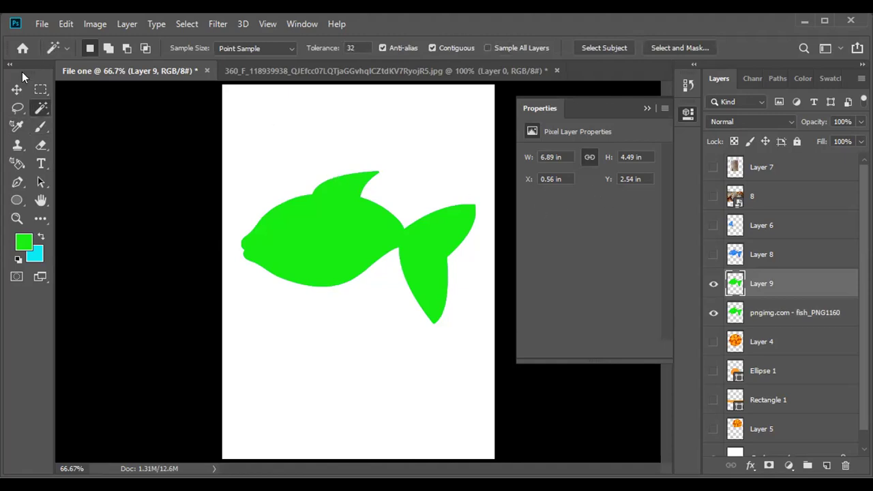
Step: Scale the fish copy to about 50% and place it above the original, near the page's upper edge
left_click(16, 90)
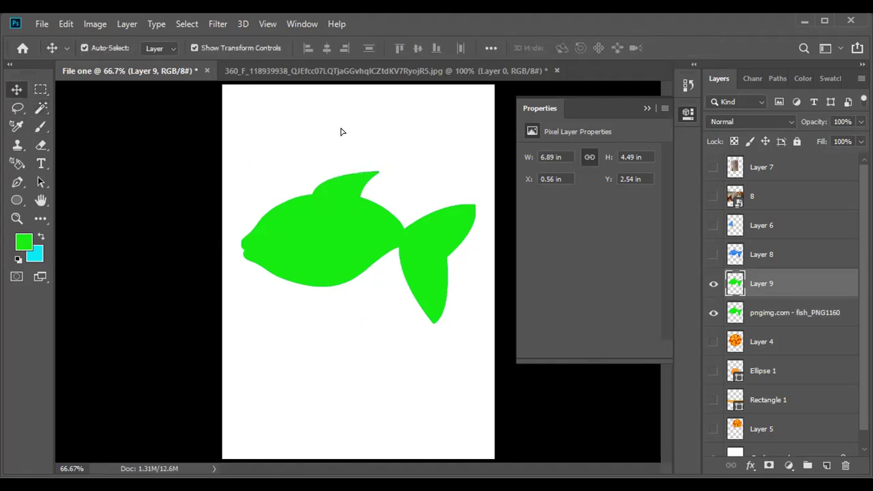
left_click_drag(348, 272, 349, 235)
key("ctrl+t")
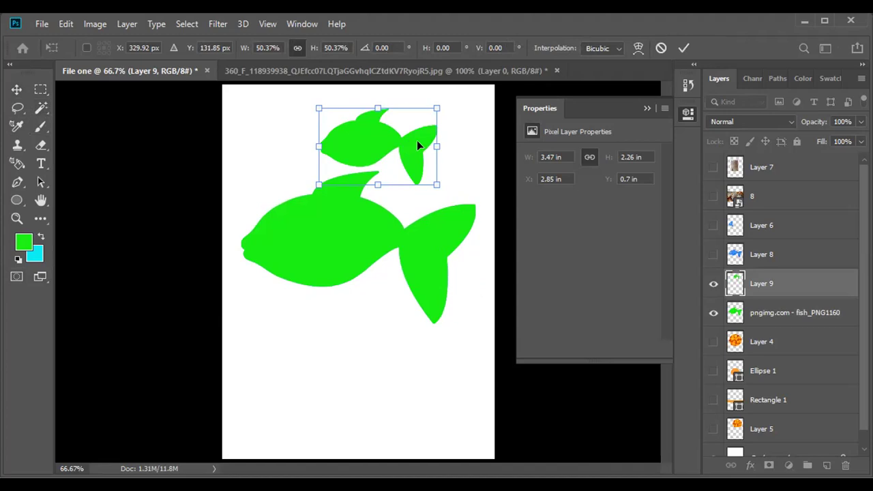
left_click_drag(418, 145, 437, 131)
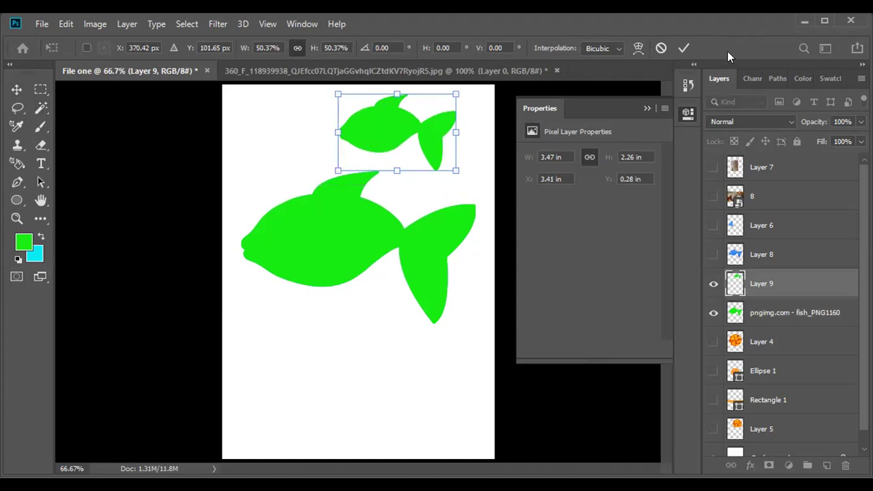
left_click(683, 48)
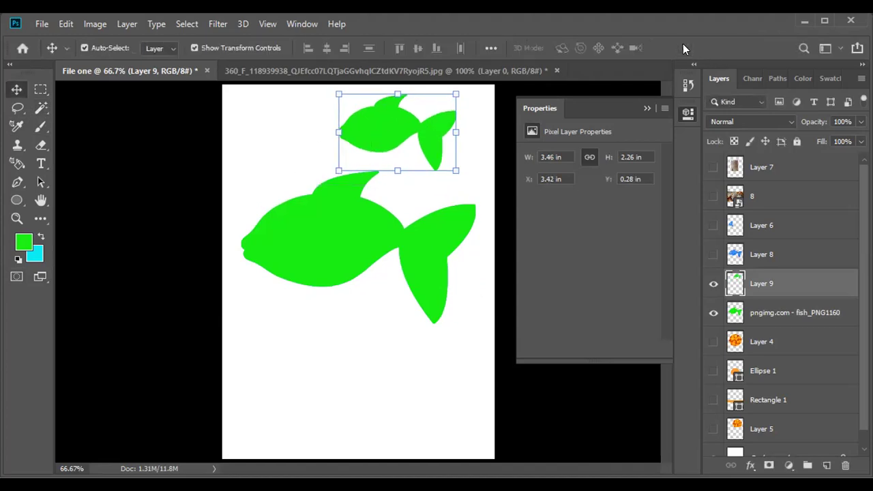
Step: Select the large original fish and move it slightly up, to a Y position of about 2.13 in
left_click(423, 272)
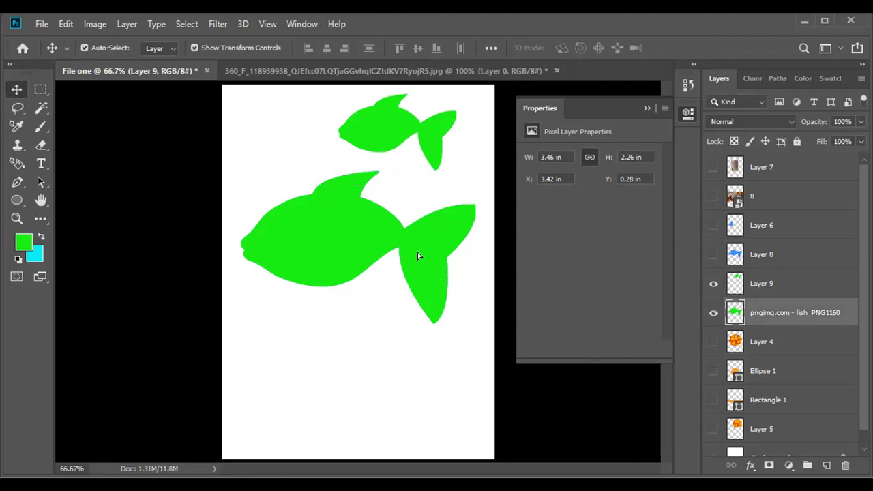
left_click(400, 250)
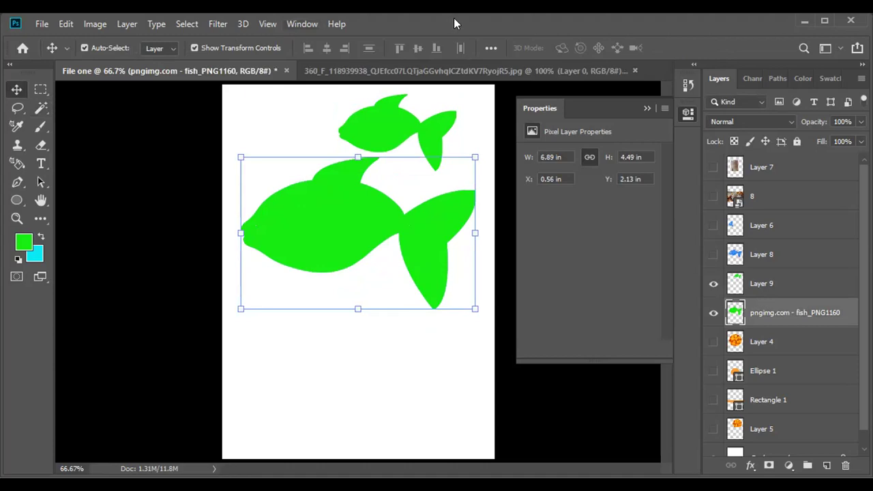